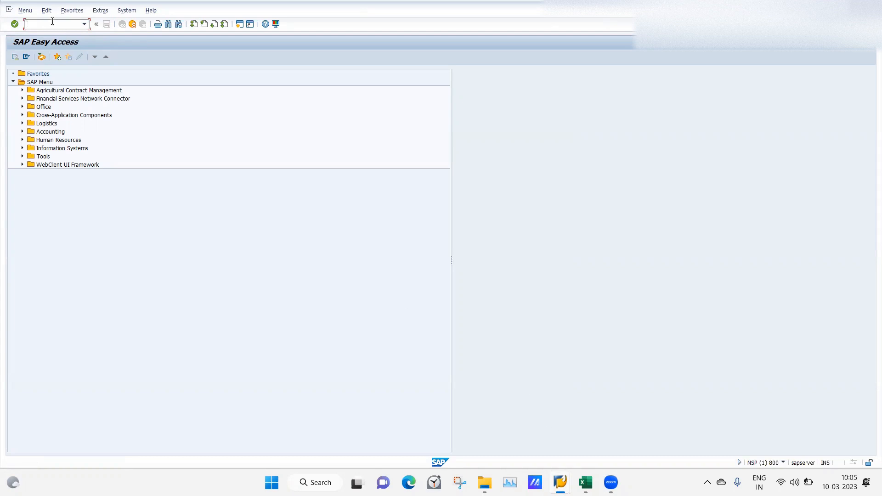
Open the SAP Reference IMG from the project customizing screen
key(Return)
click(42, 58)
Switch to Excel and review the infotype screen and header modification notes on the class 13 sheet
click(586, 483)
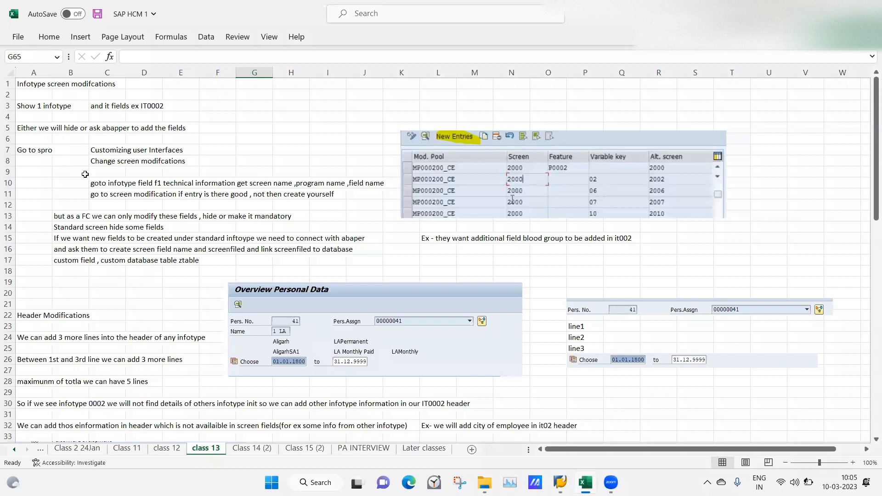
click(76, 182)
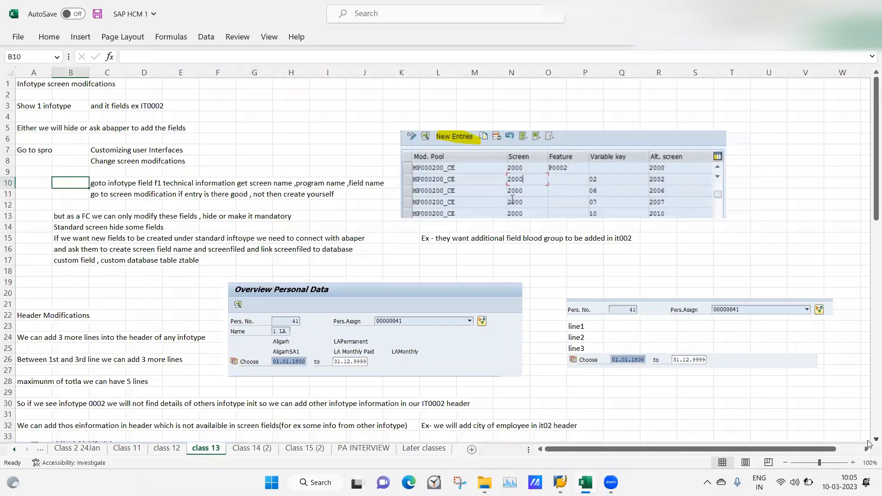
scroll(869, 444, down, 2)
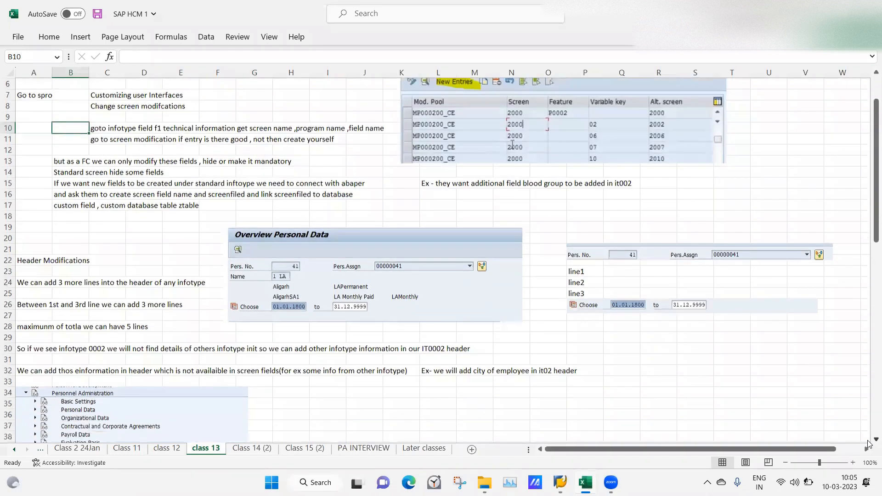
scroll(869, 443, down, 4)
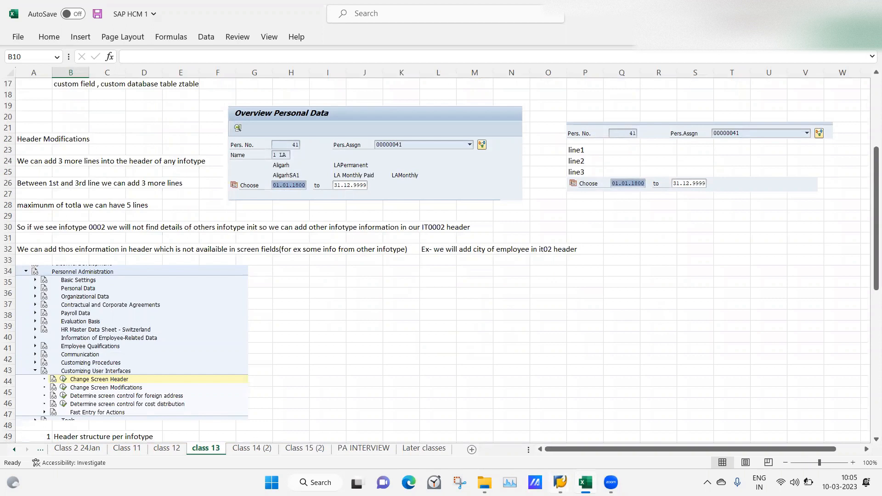
Switch back to SAP, open Display HR Master Data in a new session, and load the employee by personnel number
mouse_move(560, 483)
click(583, 448)
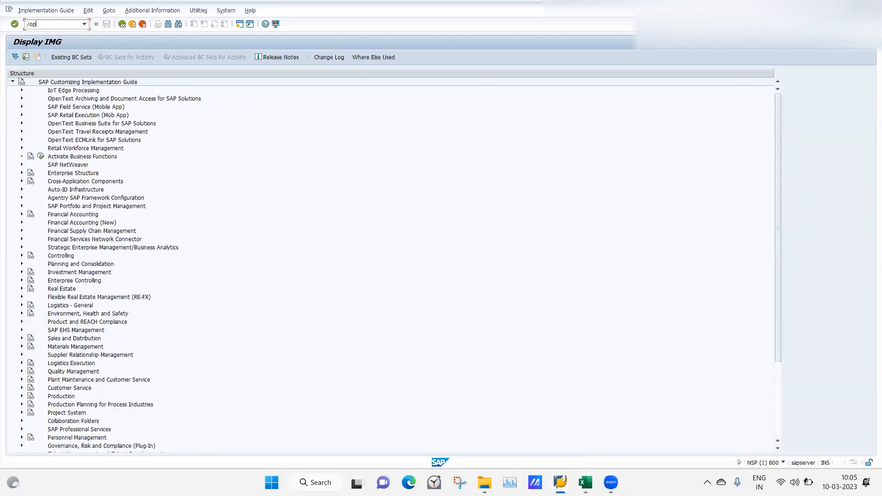
key(Return)
text(41)
key(Return)
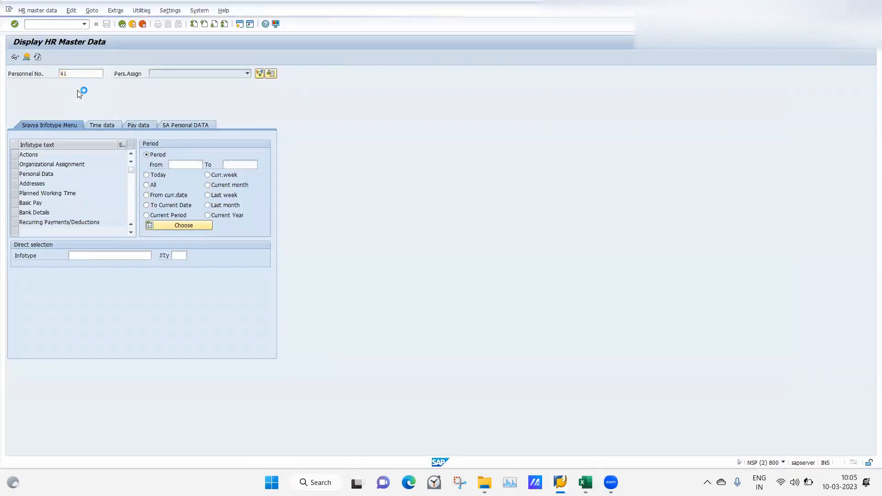
View the header lines in the overviews of the Actions and Organizational Assignment infotypes, returning to the infotype selection
click(21, 155)
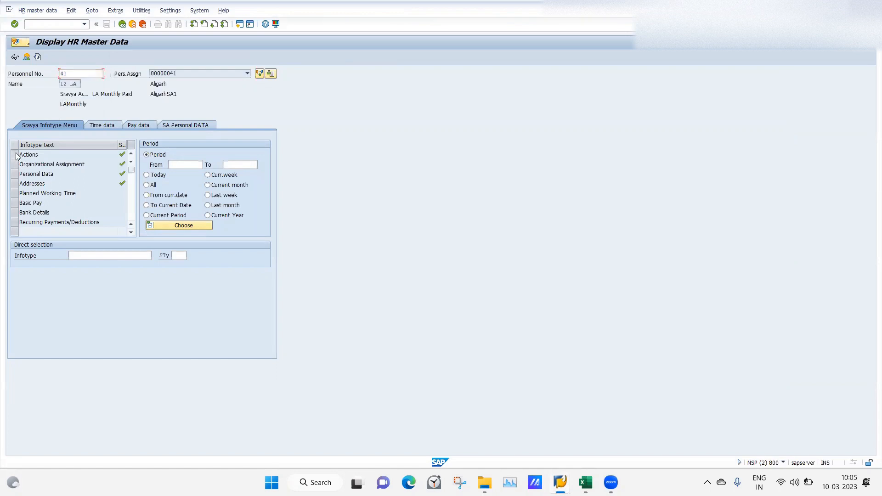
click(27, 57)
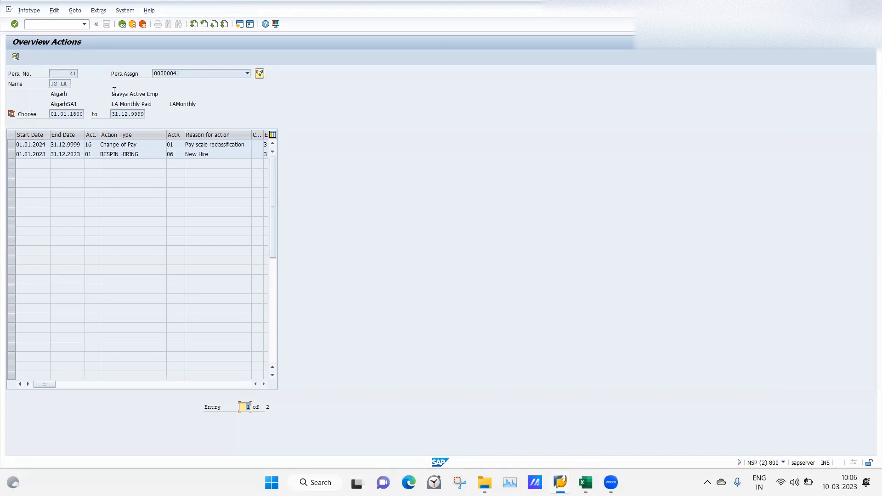
click(123, 25)
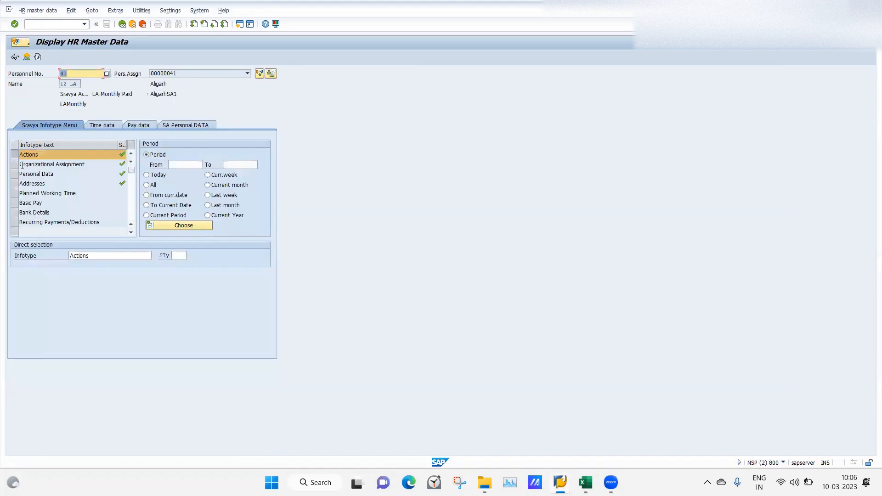
click(21, 165)
click(26, 57)
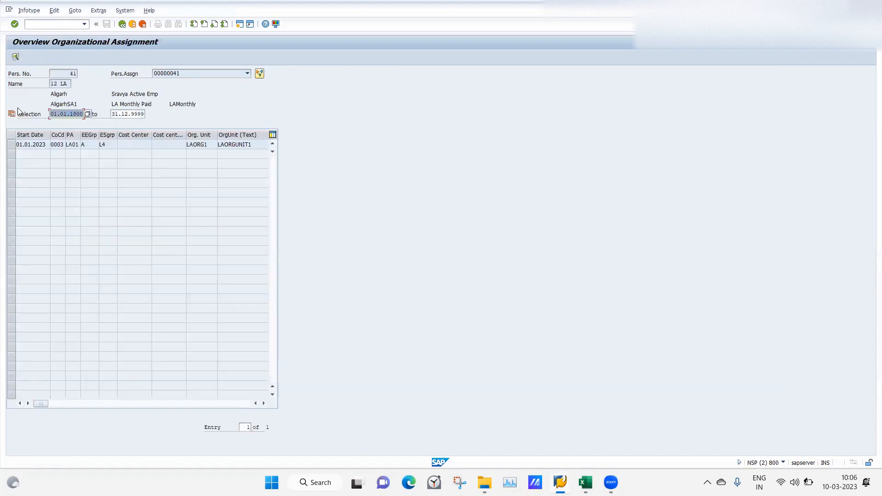
click(121, 26)
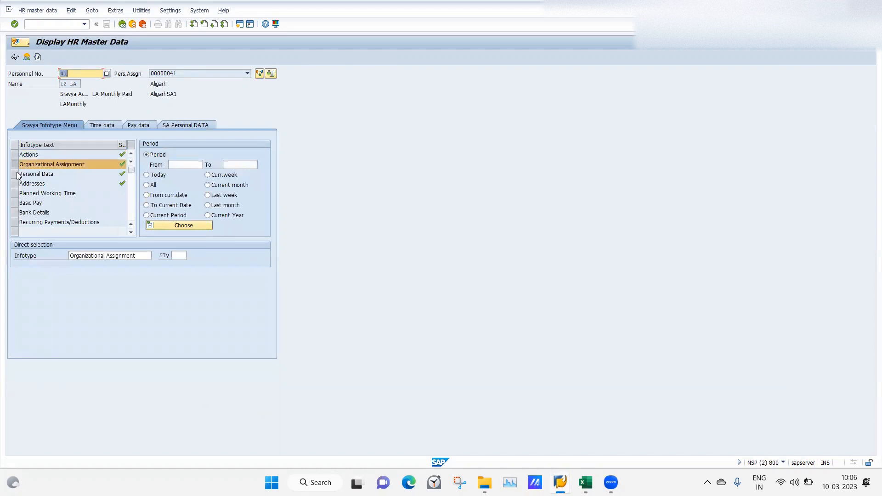
View the header of the Personal Data infotype in its overview and in the record valid to 31.12.9999, returning to the infotype selection
click(22, 174)
click(27, 58)
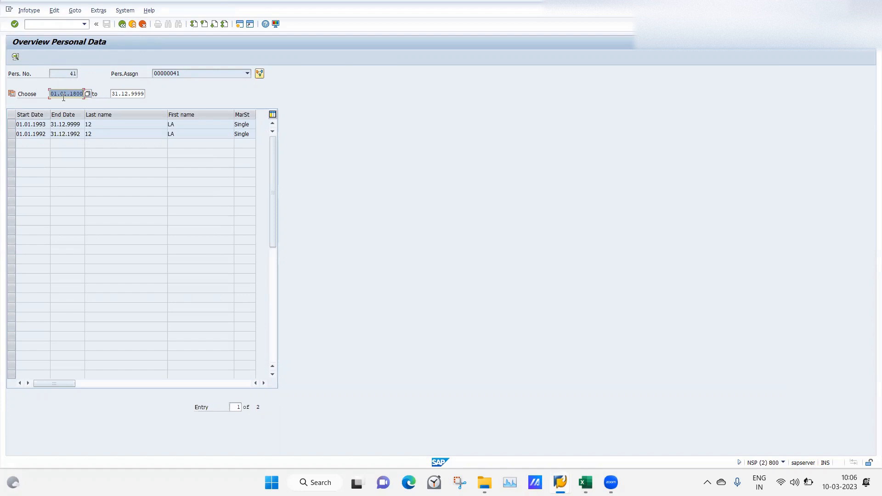
double_click(29, 124)
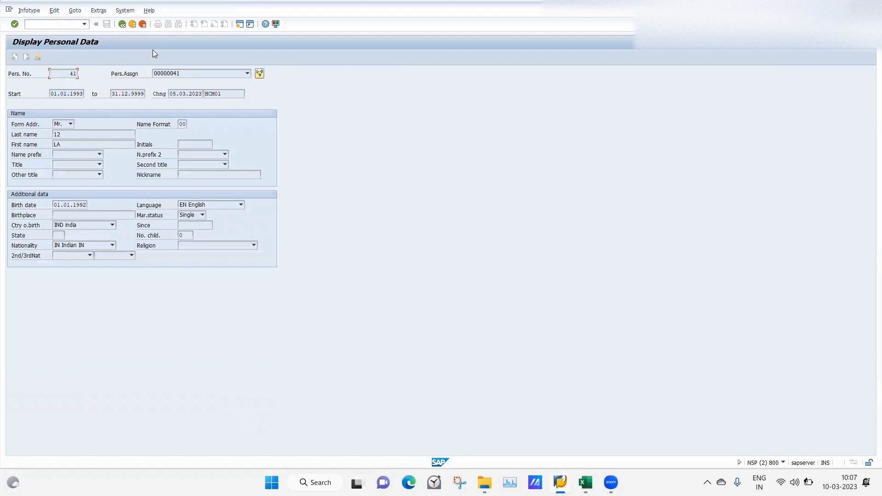
click(122, 25)
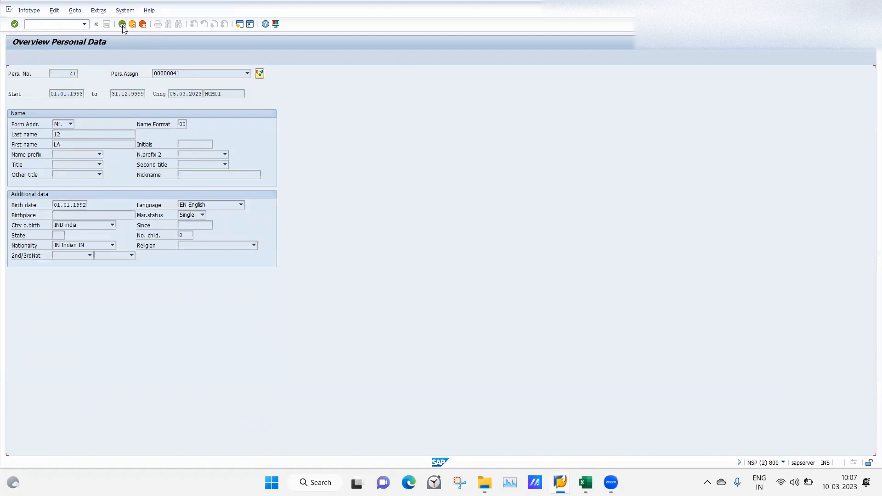
click(122, 25)
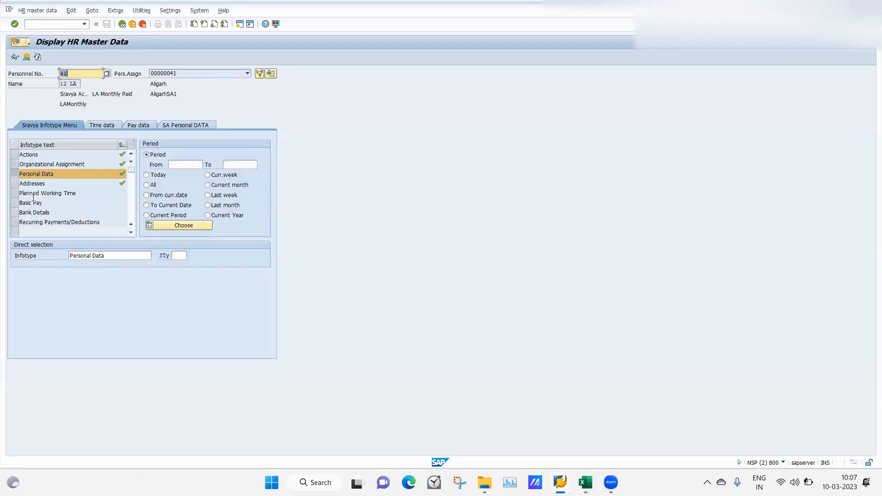
Examine the header fields in the Addresses infotype overview, returning to the infotype selection
click(17, 185)
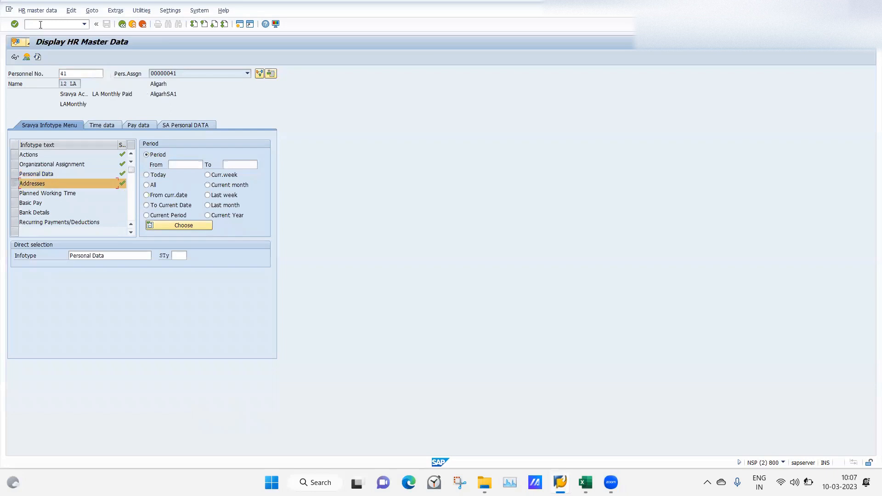
click(26, 57)
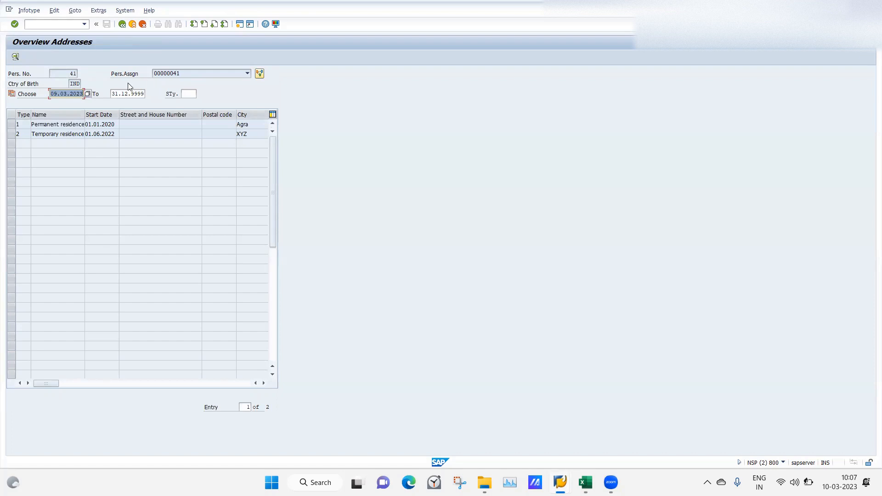
click(122, 24)
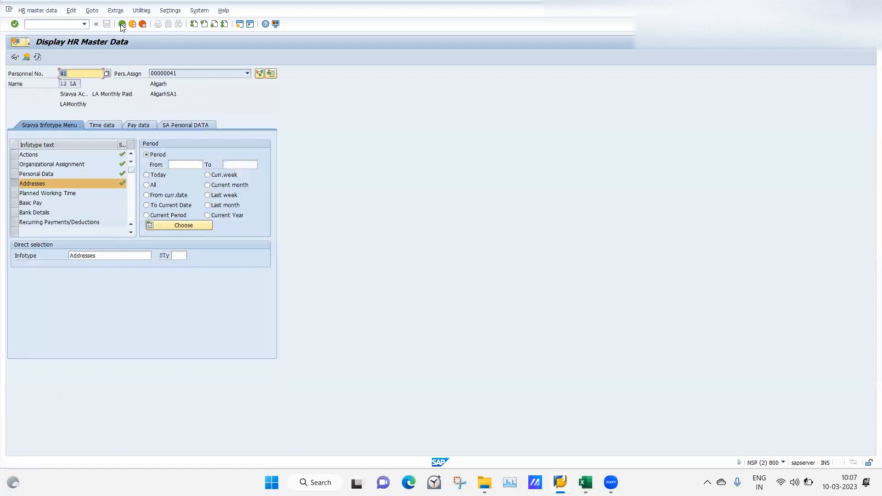
click(26, 57)
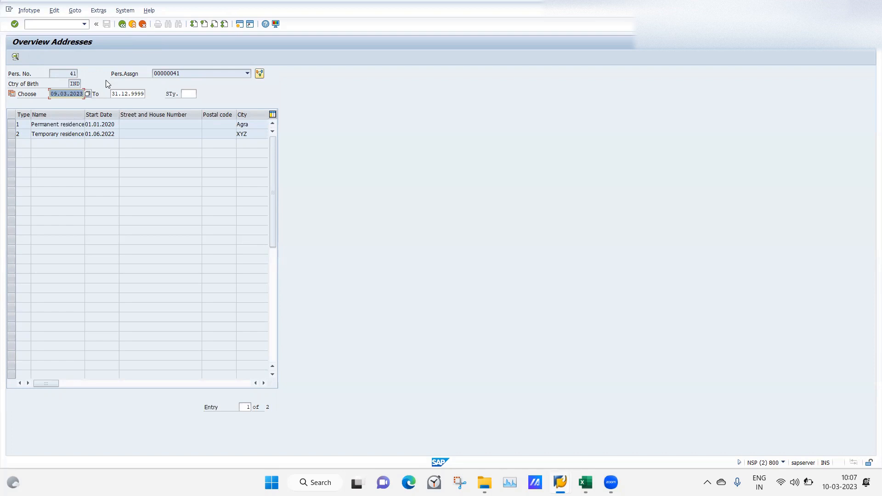
click(122, 24)
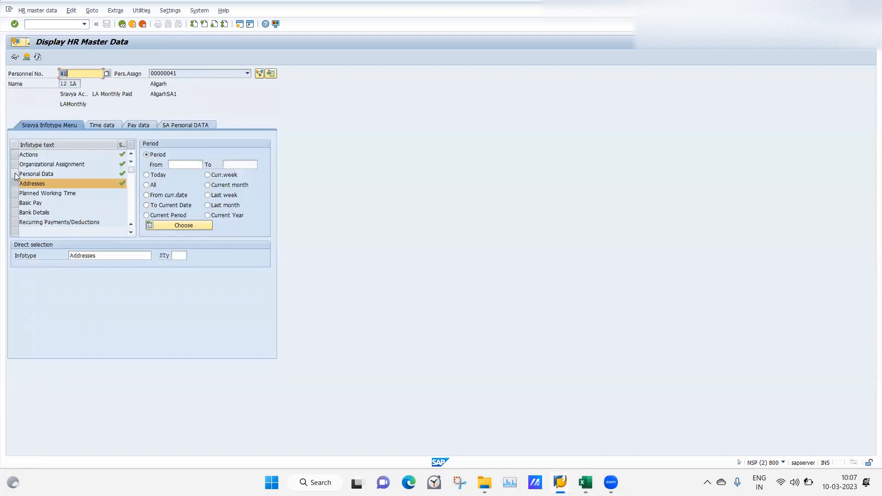
Display the employee's Personal Data record valid to 31.12.9999 again to inspect its screen header
click(16, 175)
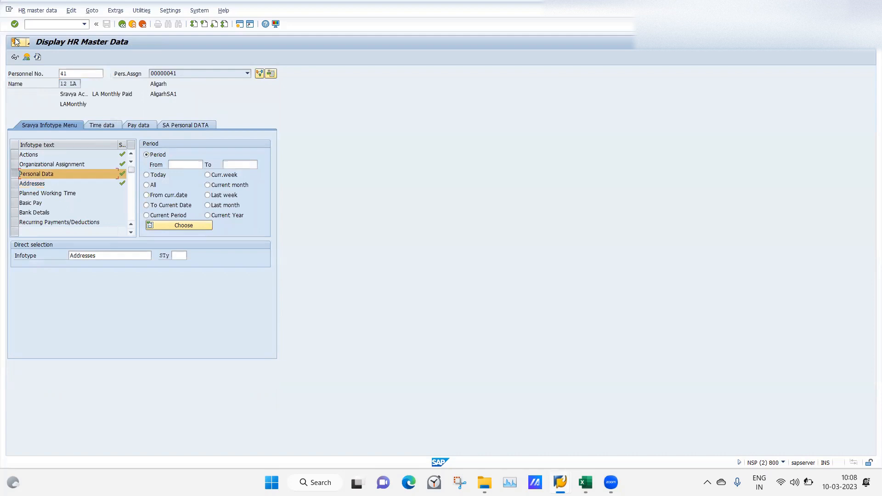
click(27, 58)
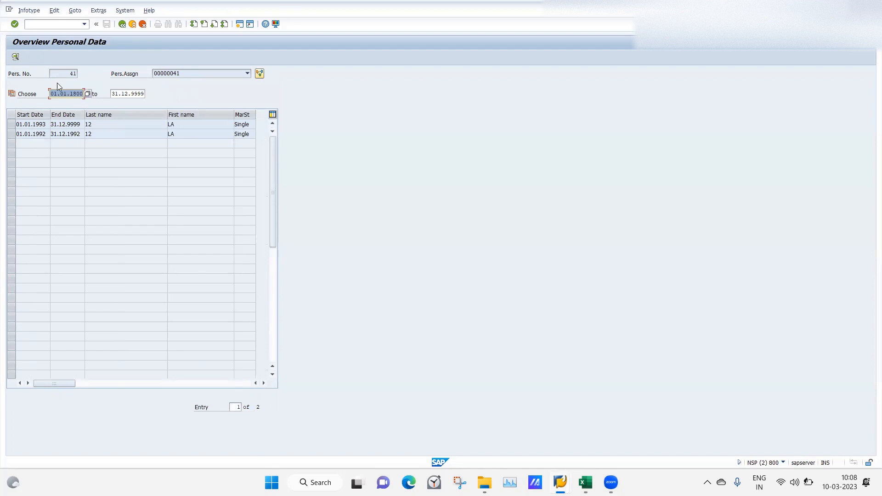
double_click(32, 125)
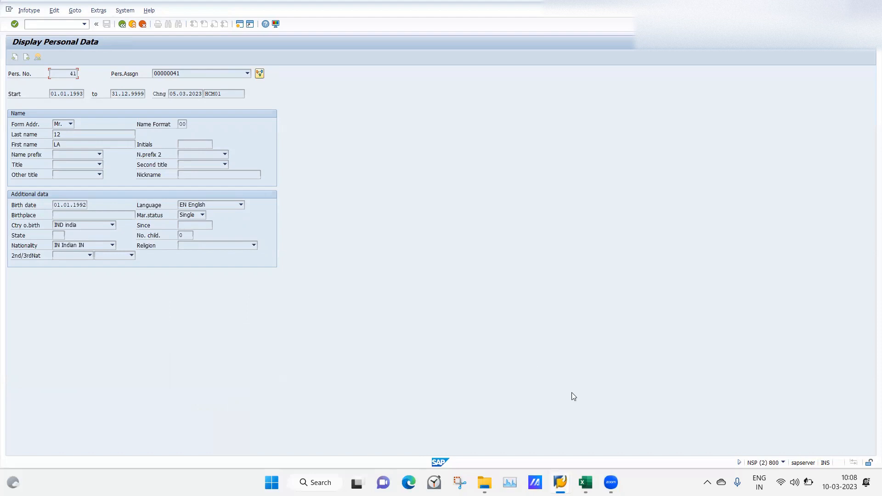
Switch to Excel and review the header modification notes, including the Change Screen Header path and the header structure steps
mouse_move(587, 476)
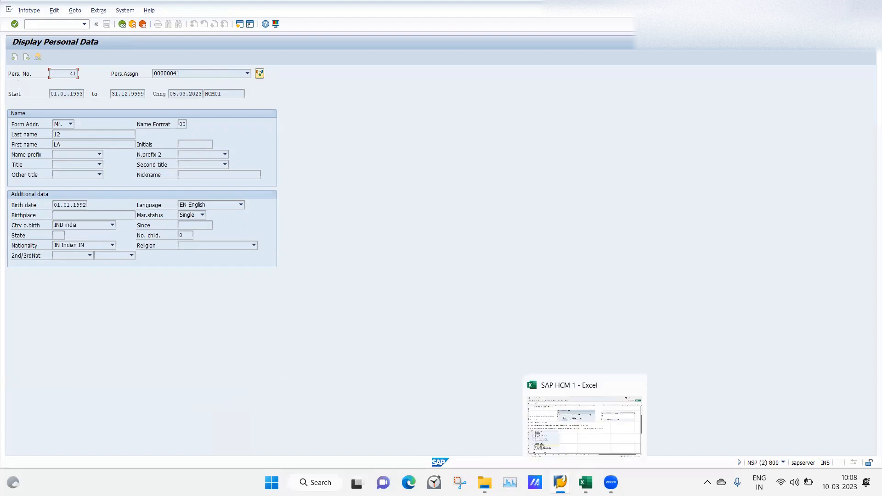
click(585, 483)
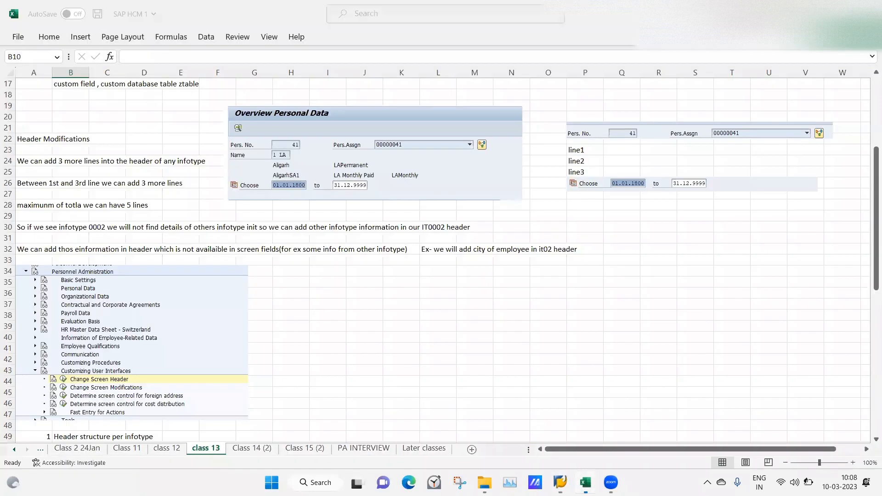
click(661, 313)
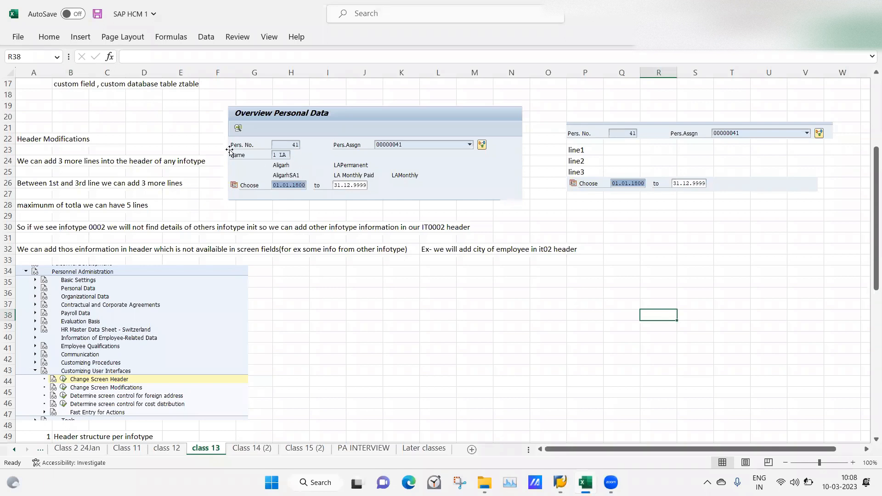
click(644, 345)
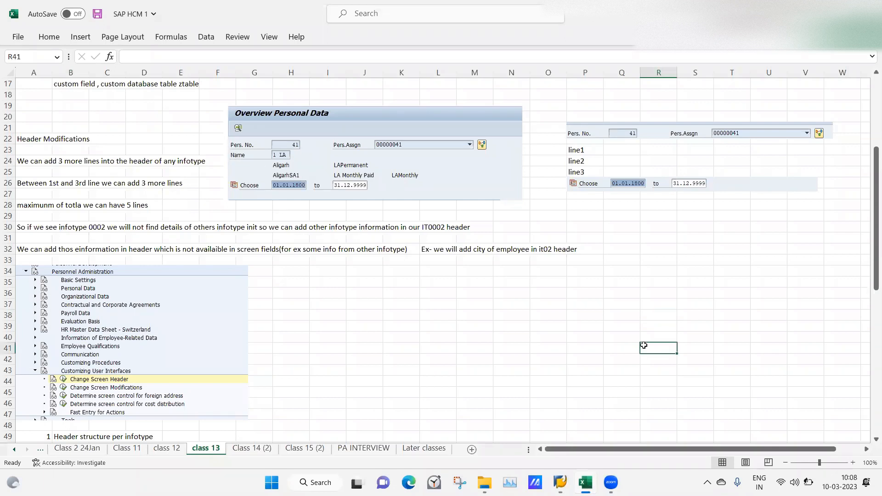
click(465, 368)
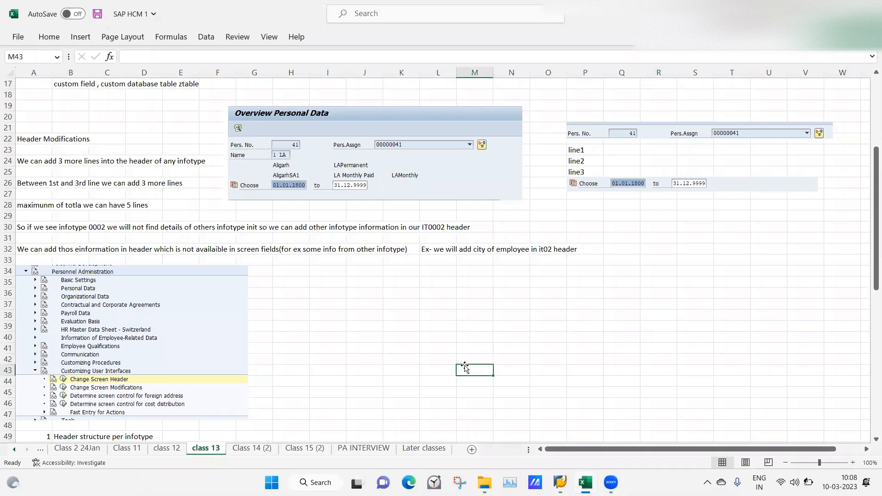
drag(869, 265, 869, 313)
drag(870, 317, 870, 318)
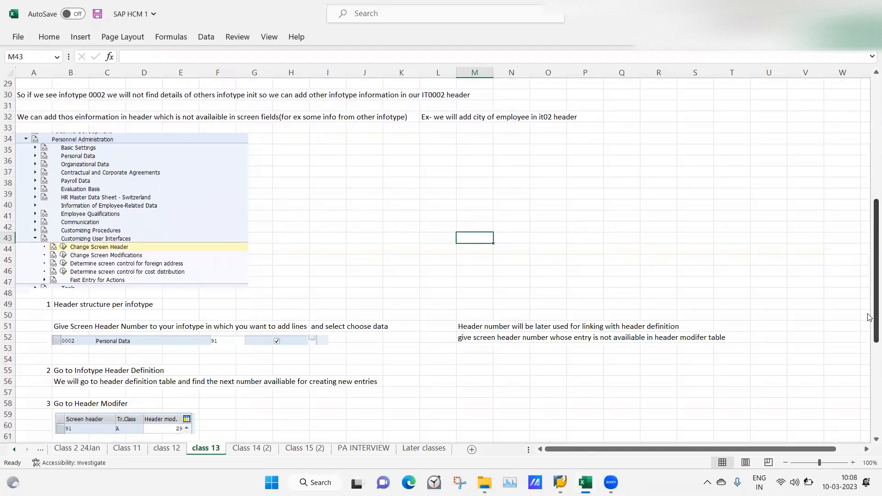
click(301, 230)
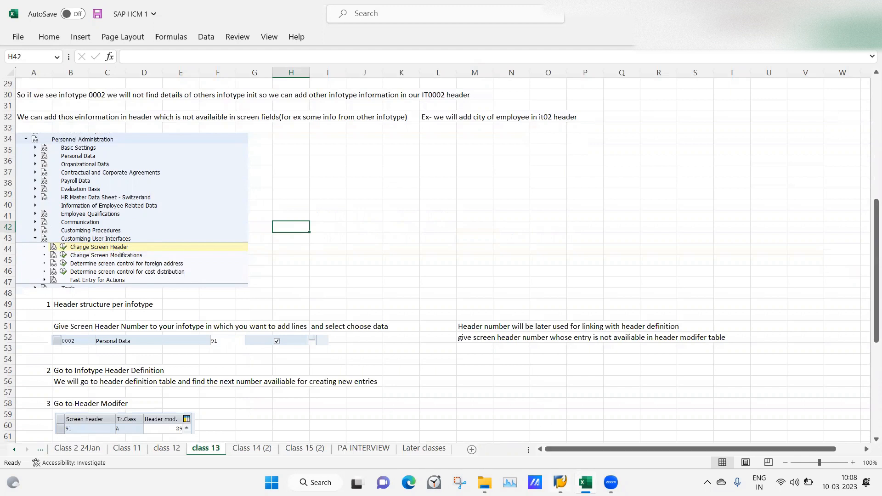
Switch to the SAP Display IMG session and open Header structure per infotype in Change Screen Header, under Personnel Administration's Customizing User Interfaces
click(560, 482)
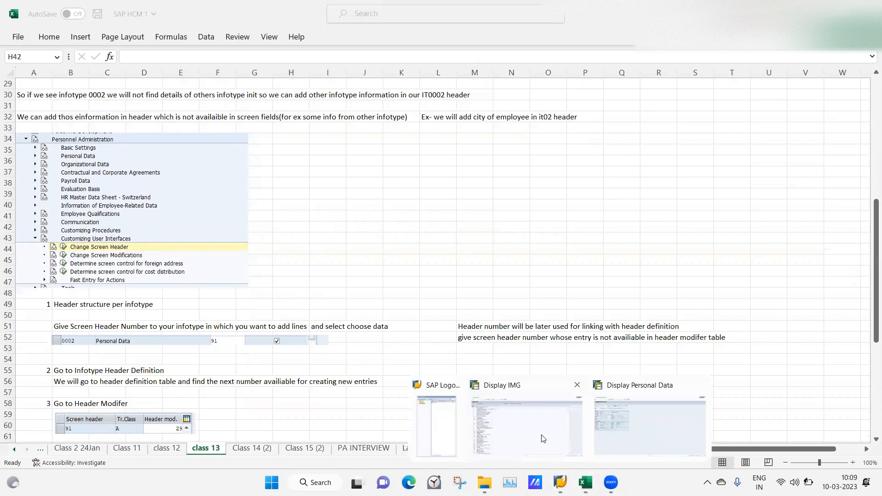
click(543, 439)
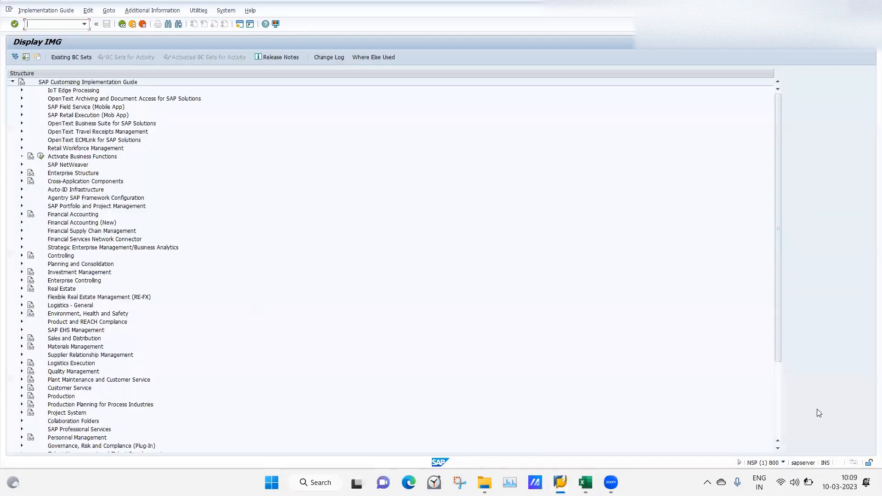
click(780, 423)
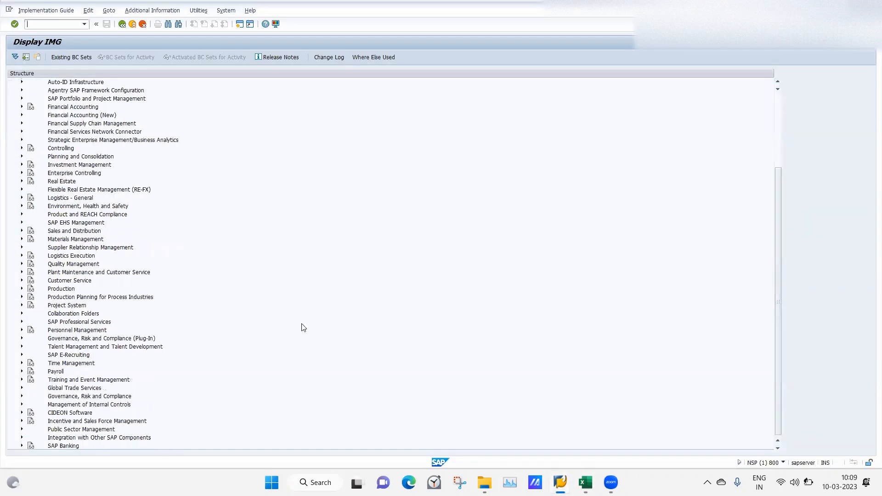
click(22, 331)
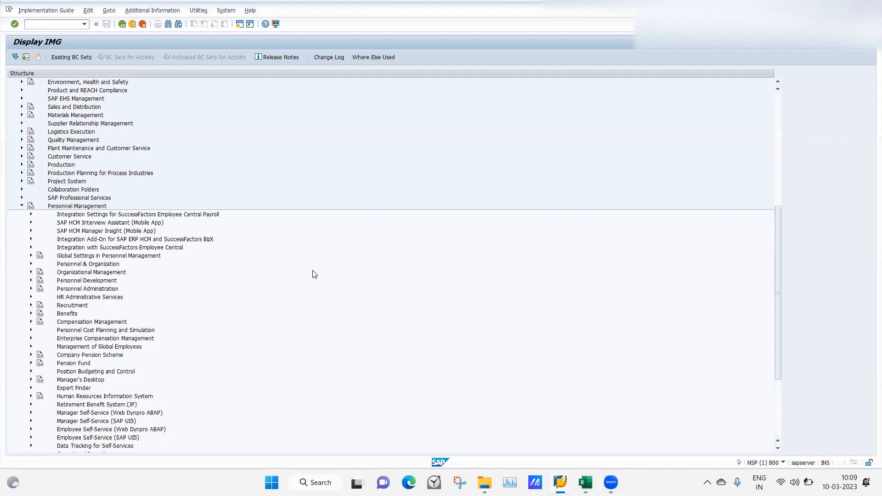
click(30, 289)
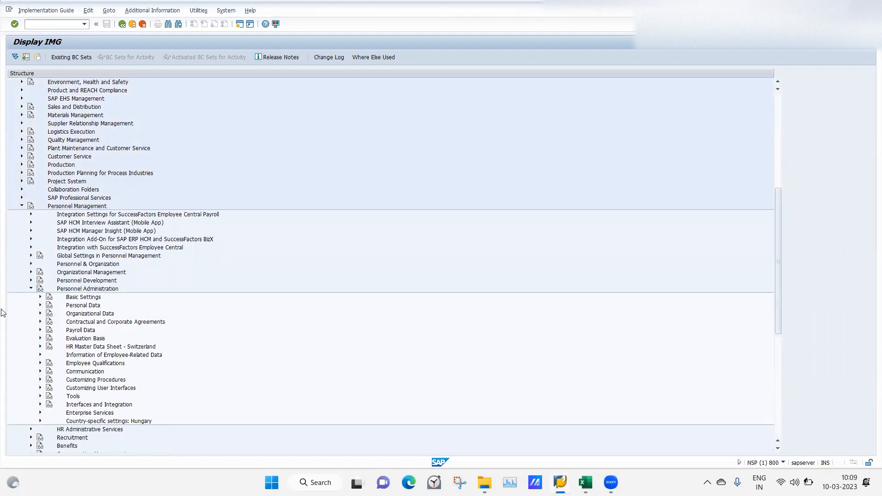
click(40, 388)
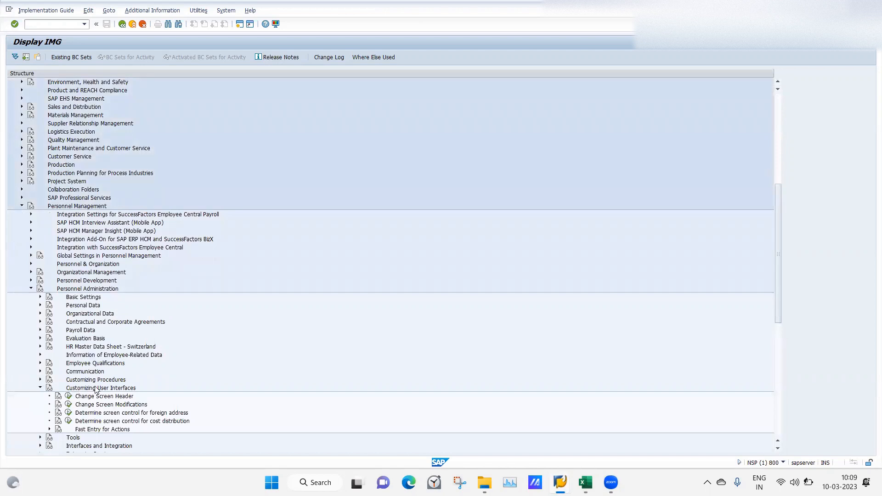
click(68, 397)
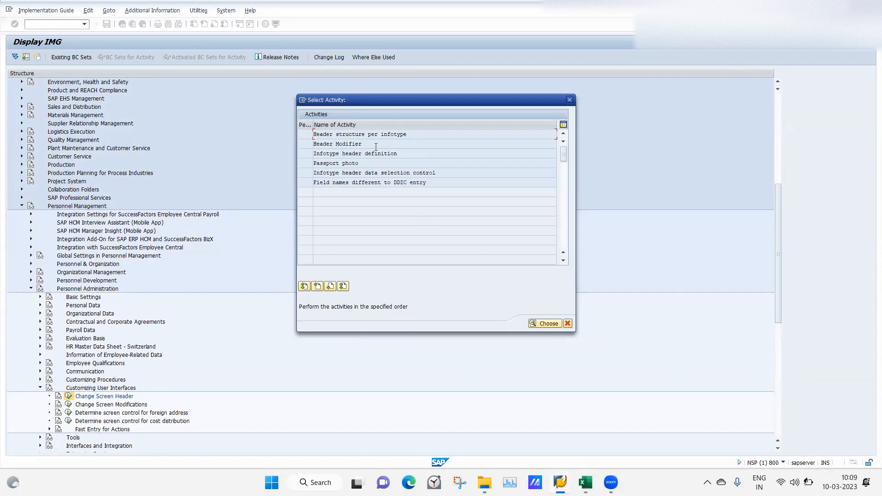
double_click(329, 137)
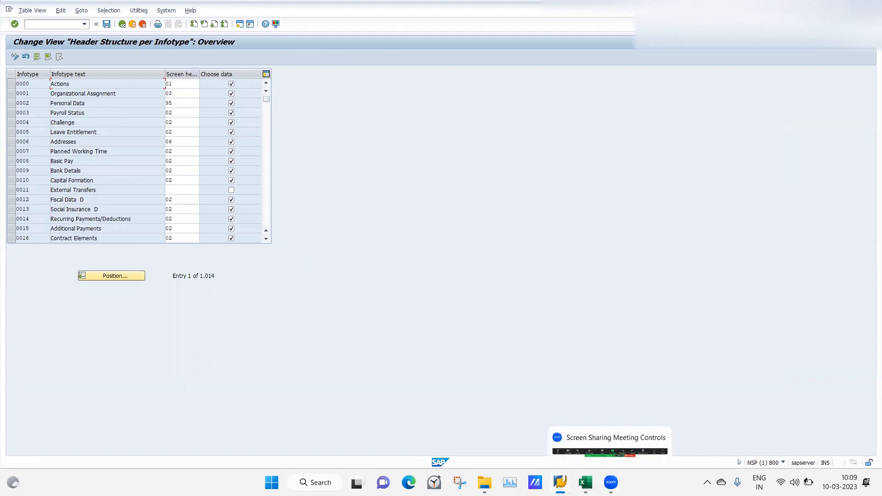
Switch to the Display Personal Data session, return to the infotype selection and try to show the Planned Working Time overview
mouse_move(561, 483)
click(628, 440)
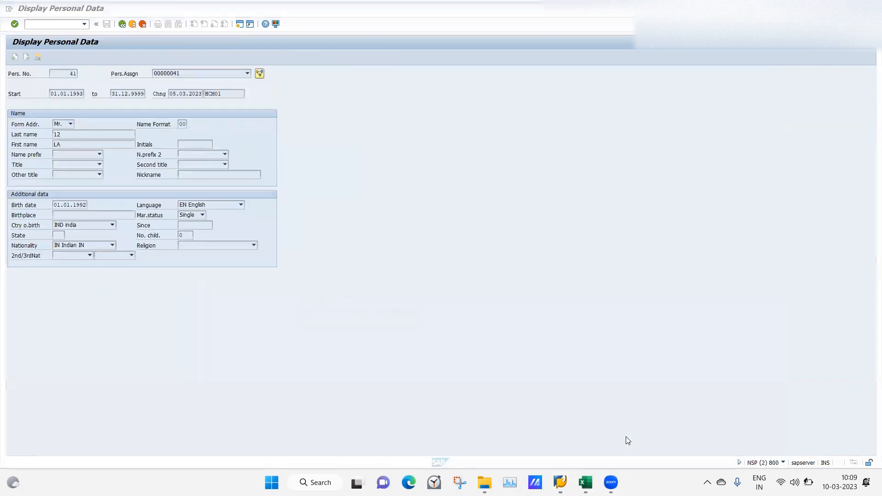
click(122, 25)
click(122, 25)
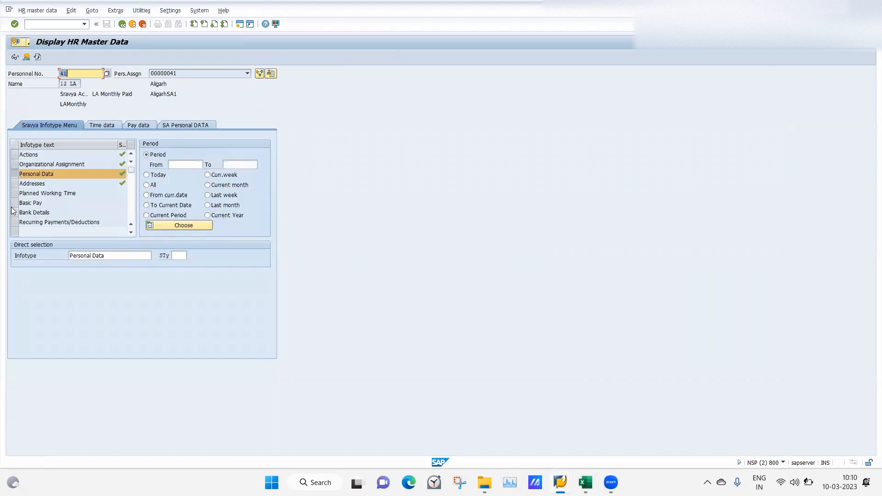
click(15, 193)
click(28, 58)
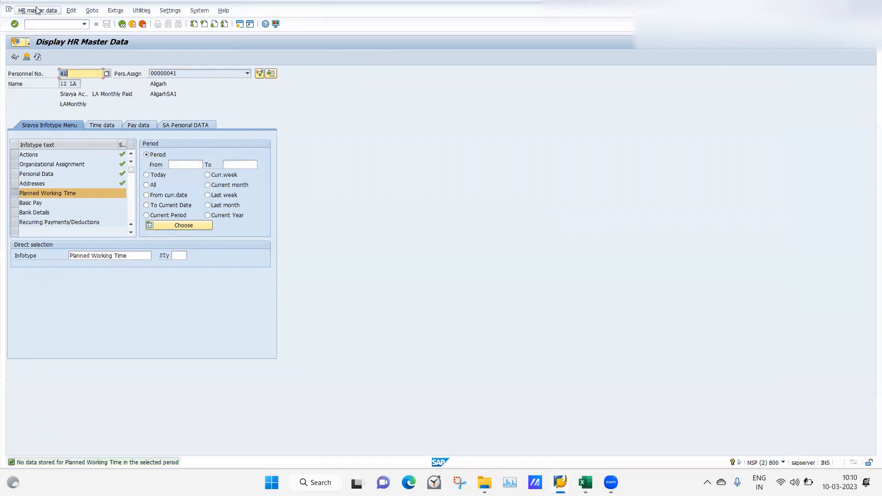
click(16, 195)
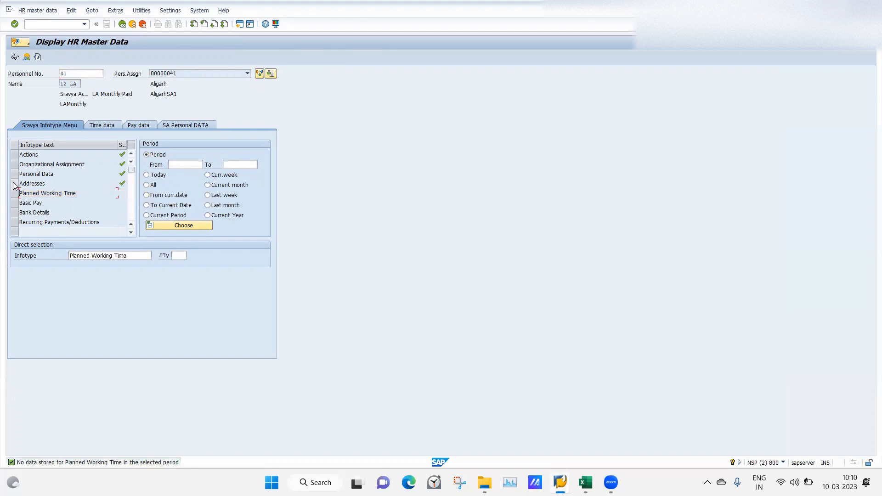
Compare the headers of the Addresses and Personal Data infotype overviews, returning to the infotype selection after each
click(15, 183)
click(26, 58)
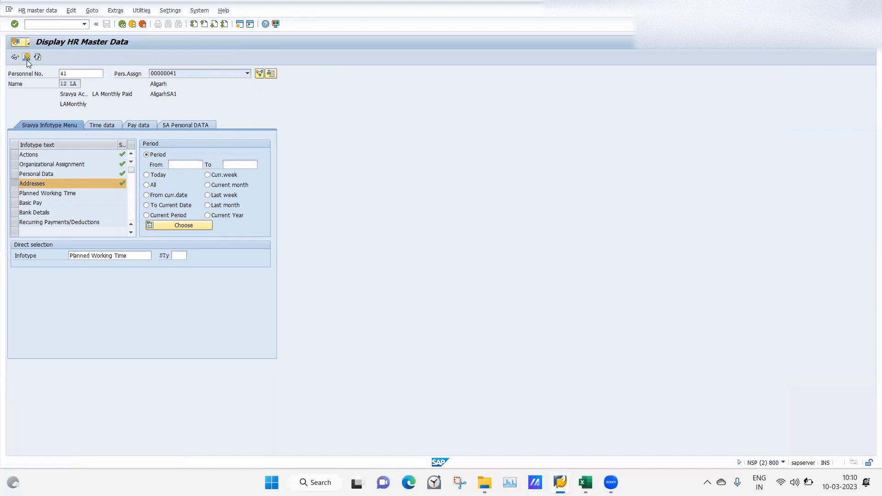
click(122, 24)
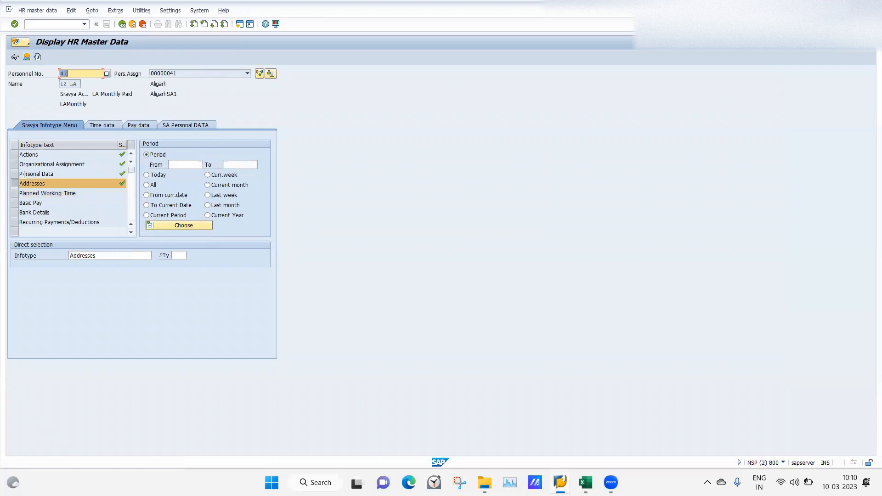
click(24, 174)
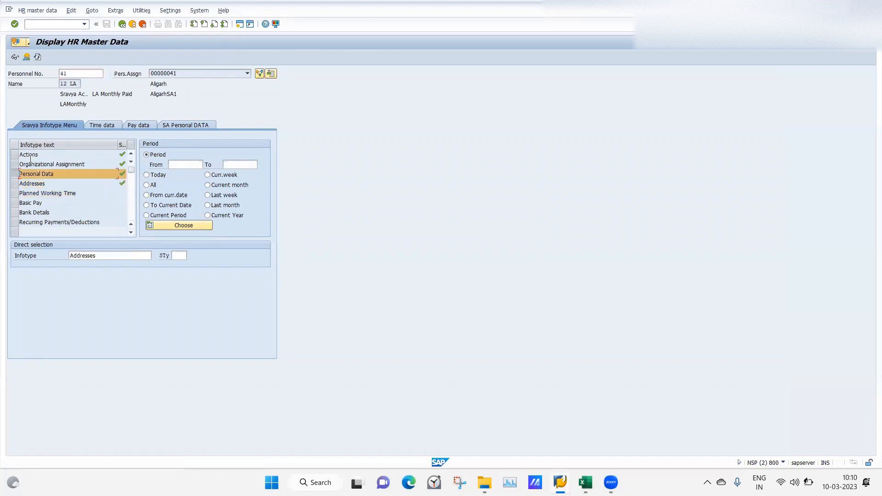
click(25, 57)
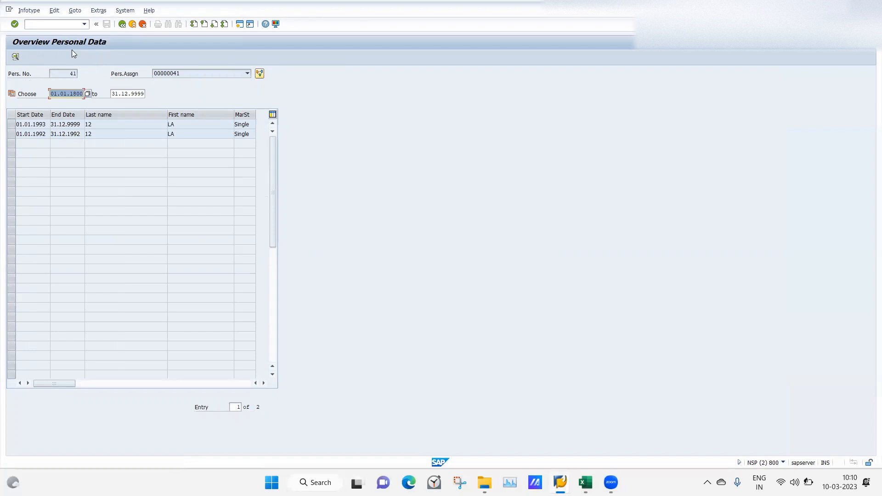
click(122, 24)
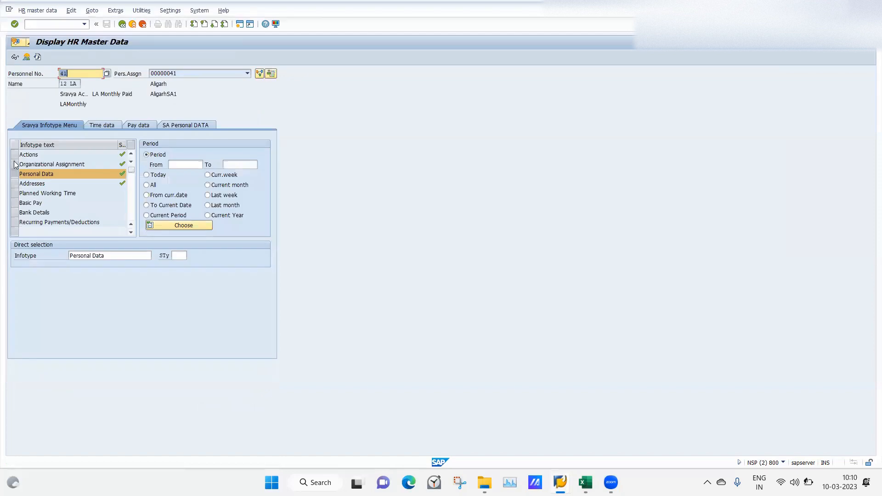
Examine the header of the Organizational Assignment overview and its record starting 01.01.2023, returning to the infotype selection
click(16, 165)
click(26, 57)
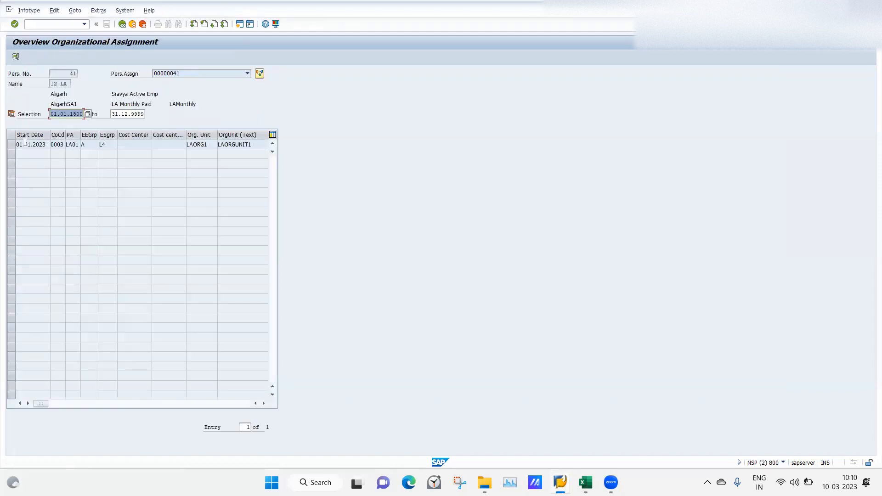
double_click(24, 144)
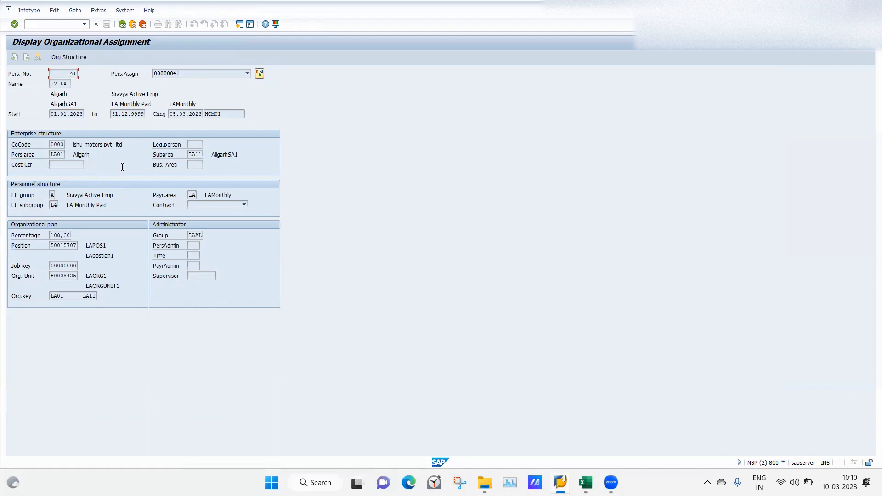
click(121, 24)
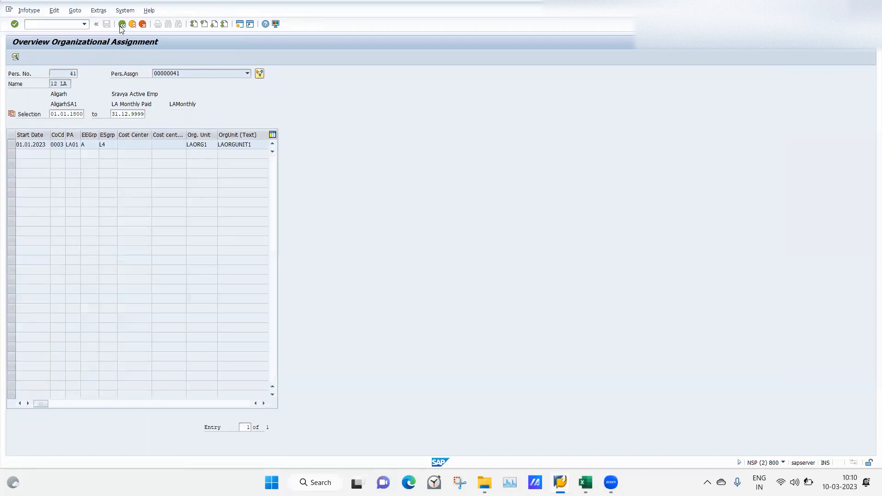
click(122, 25)
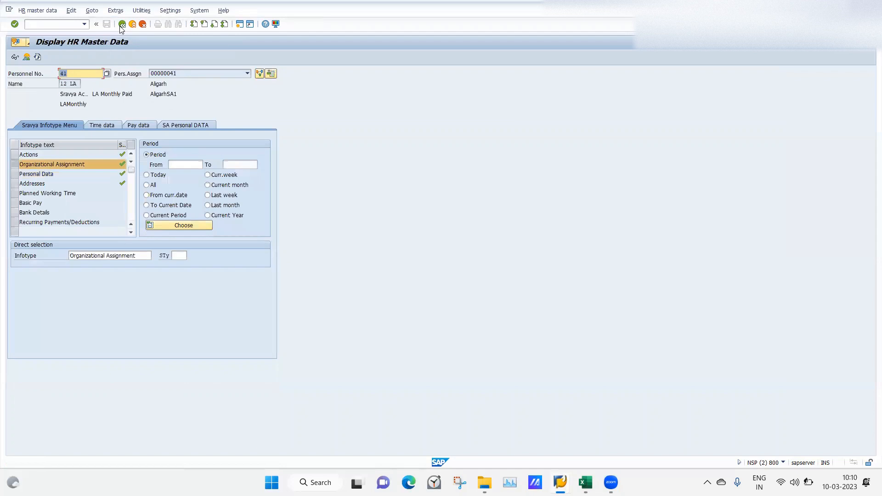
Compare the Personal Data overview header with that of the Permanent residence record in Addresses, returning to the infotype selection
click(15, 175)
click(27, 57)
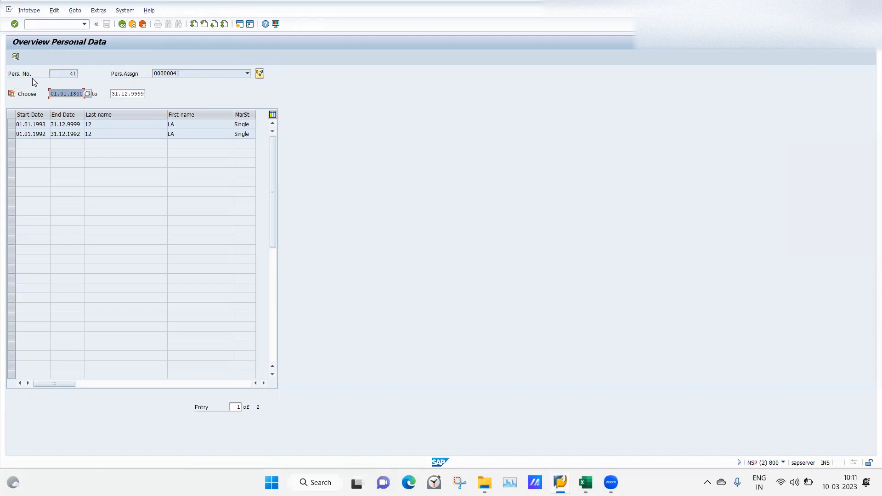
click(123, 24)
click(18, 184)
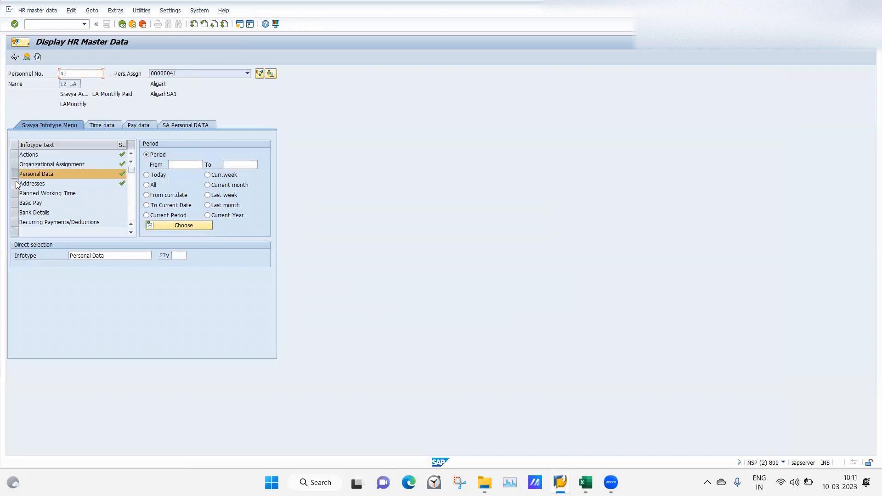
click(26, 57)
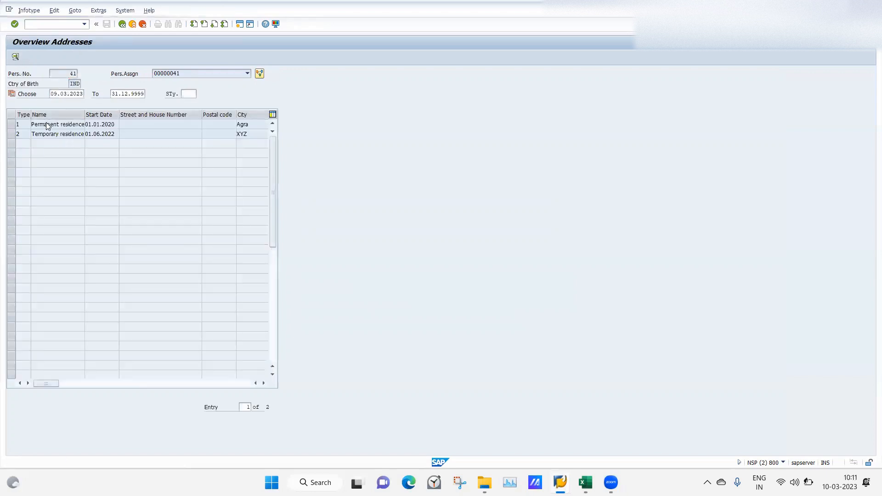
double_click(48, 125)
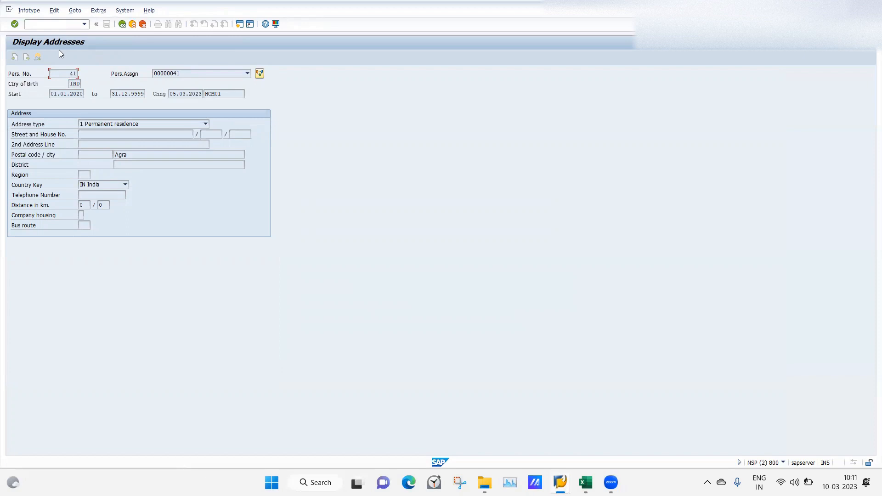
click(121, 24)
click(123, 25)
Recheck the header area of the current employee's Personal Data overview and return to the infotype selection
click(33, 175)
click(26, 58)
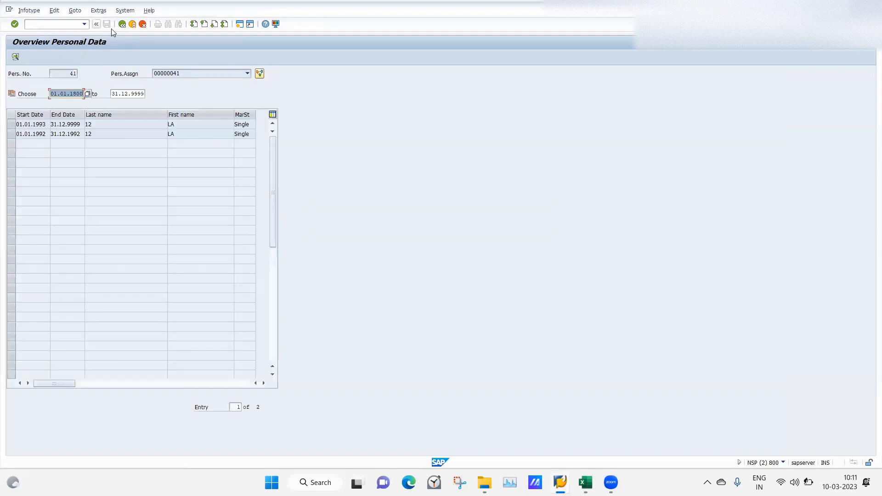
click(122, 24)
Enter another employee's personnel number and inspect the header of that employee's Personal Data overview and record, returning to the infotype selection
text(81)
key(Return)
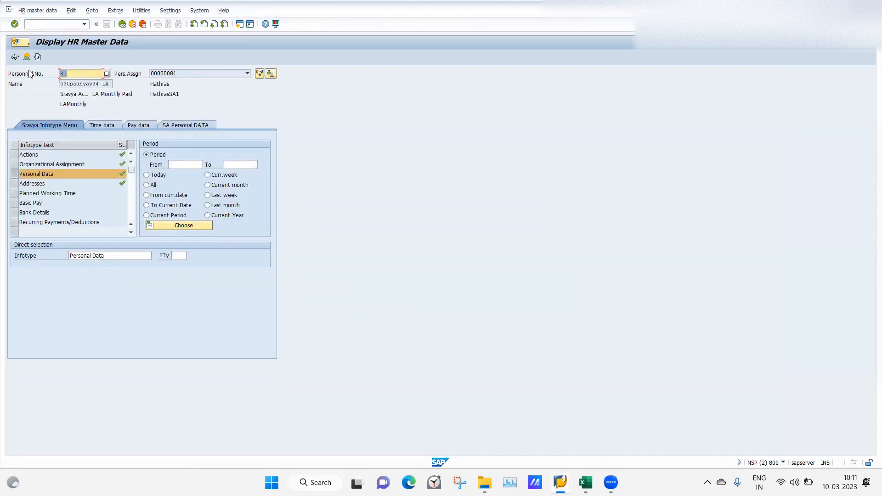
click(26, 57)
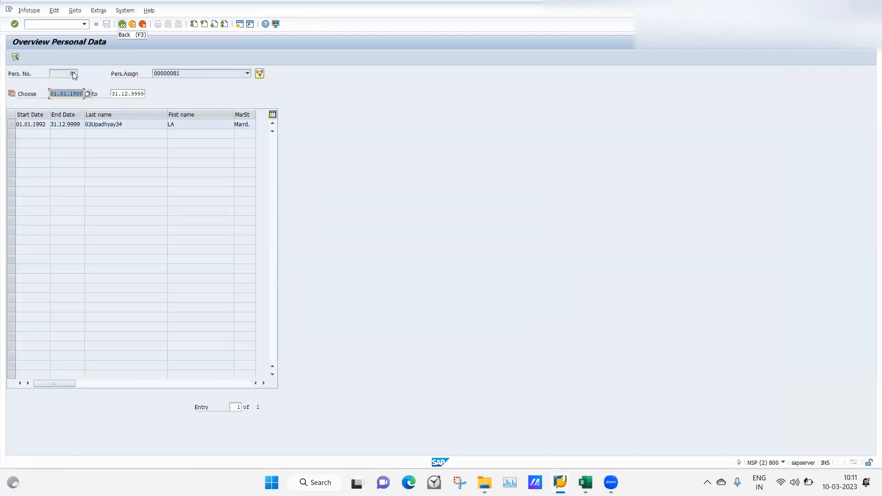
click(28, 124)
double_click(28, 124)
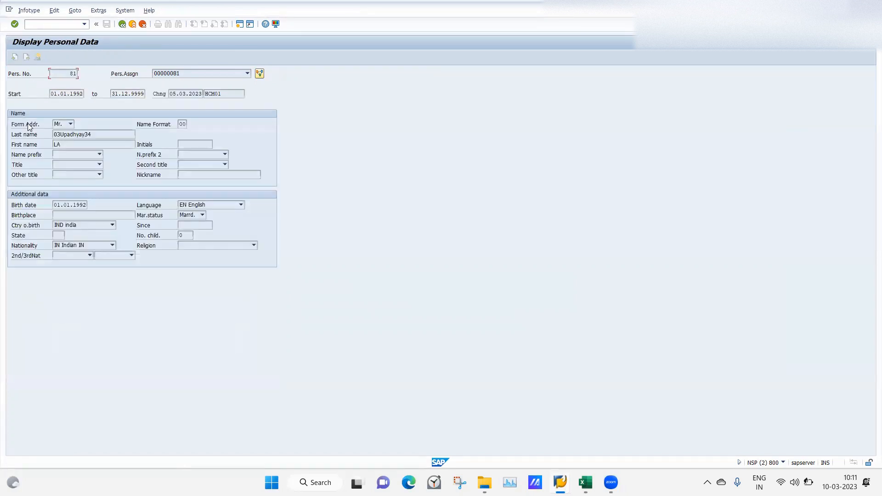
click(122, 25)
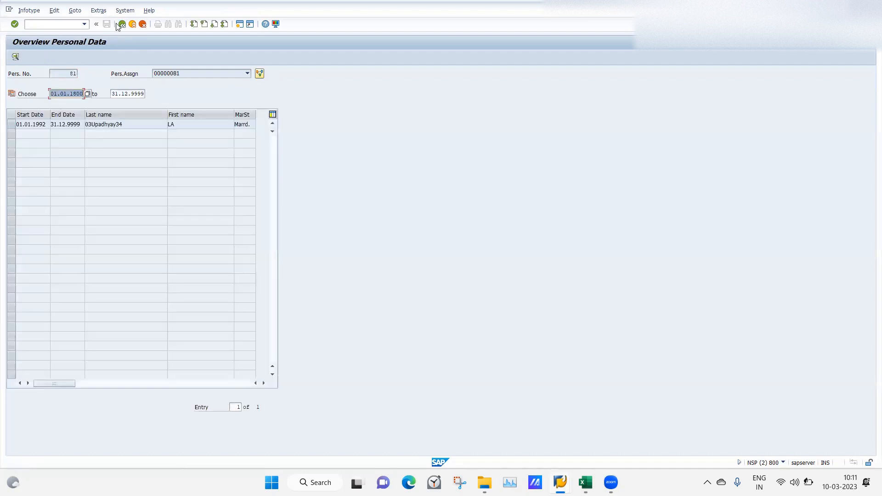
click(122, 24)
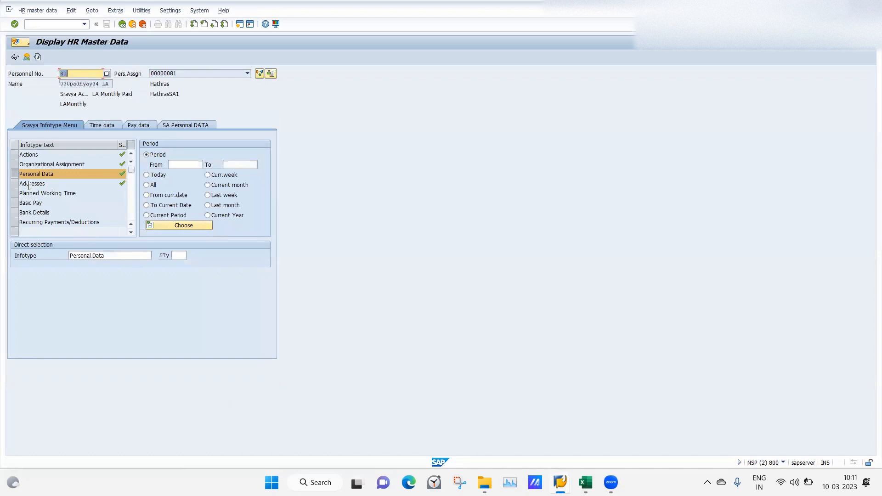
Inspect the header of the second employee's Permanent residence record in the Addresses infotype, returning to the infotype selection
click(15, 183)
click(26, 57)
double_click(55, 123)
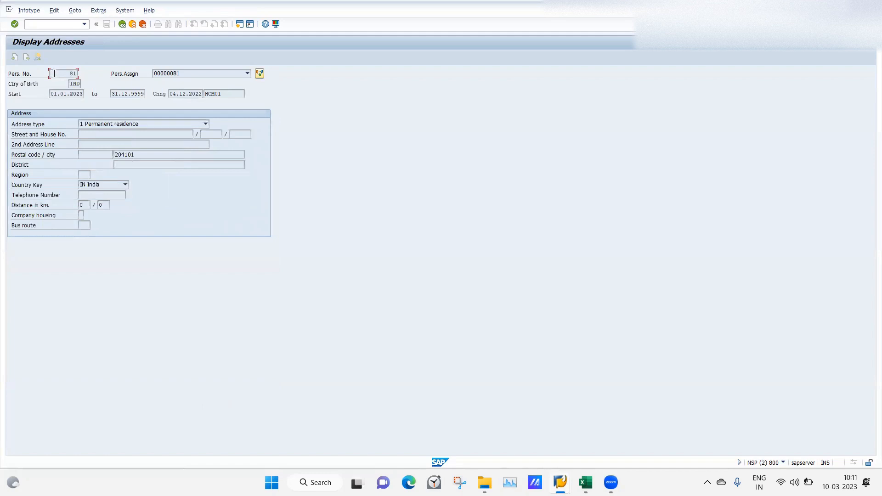
click(122, 24)
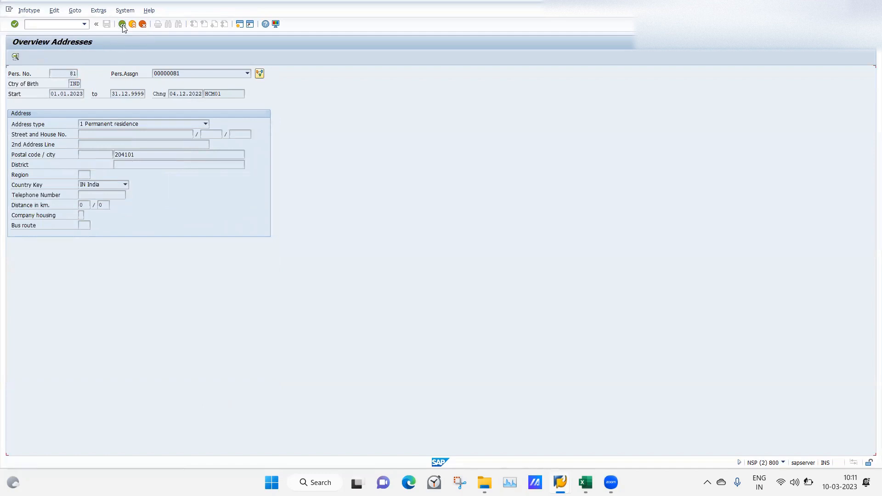
click(123, 24)
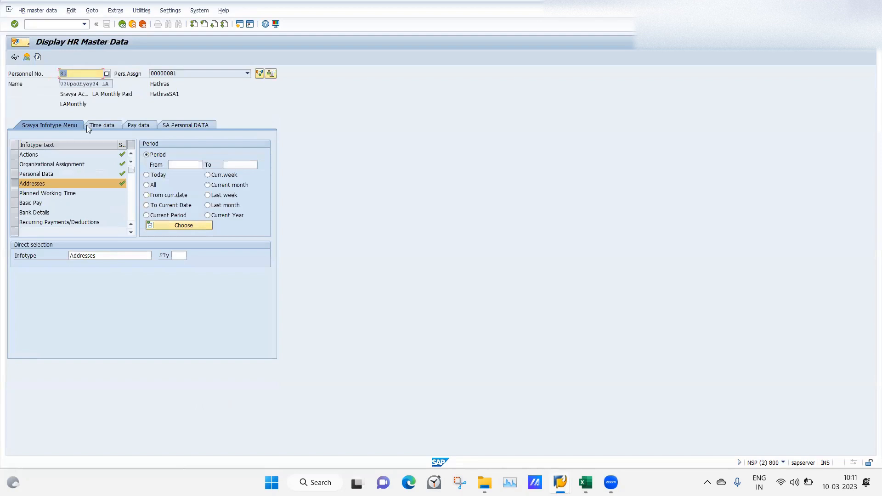
Switch from displaying to maintaining HR master data and open the employee's Addresses overview
click(35, 10)
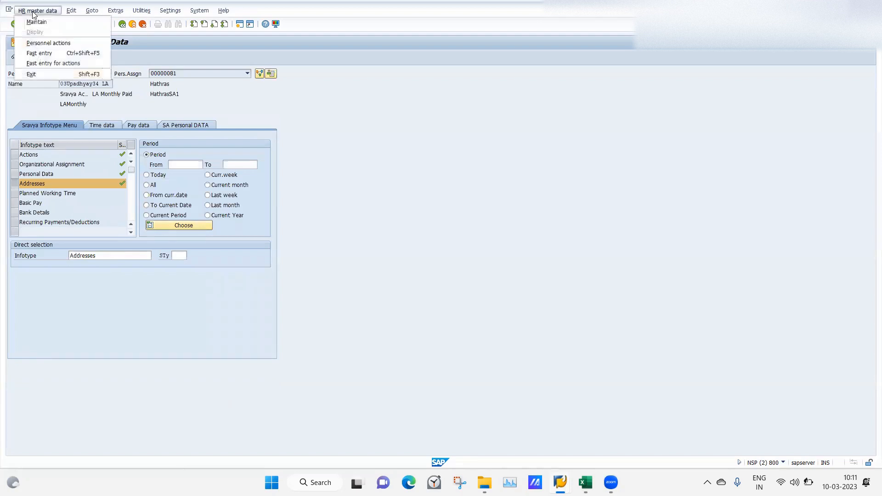
click(37, 22)
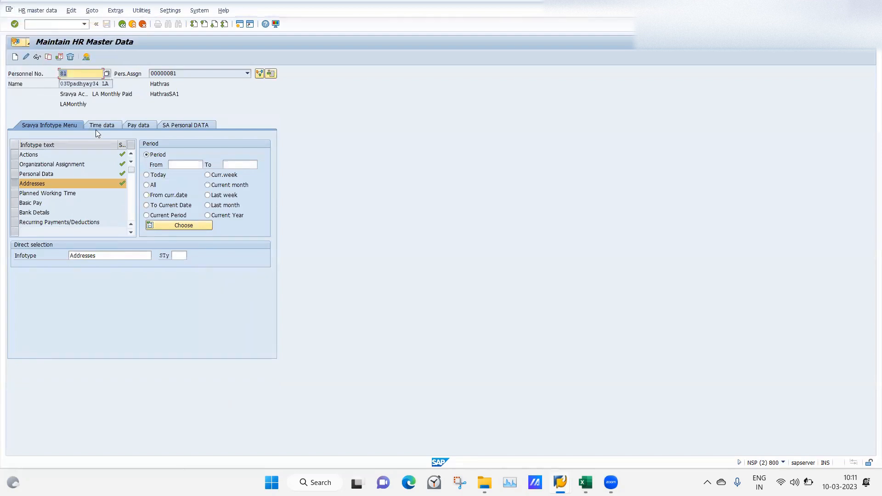
click(86, 57)
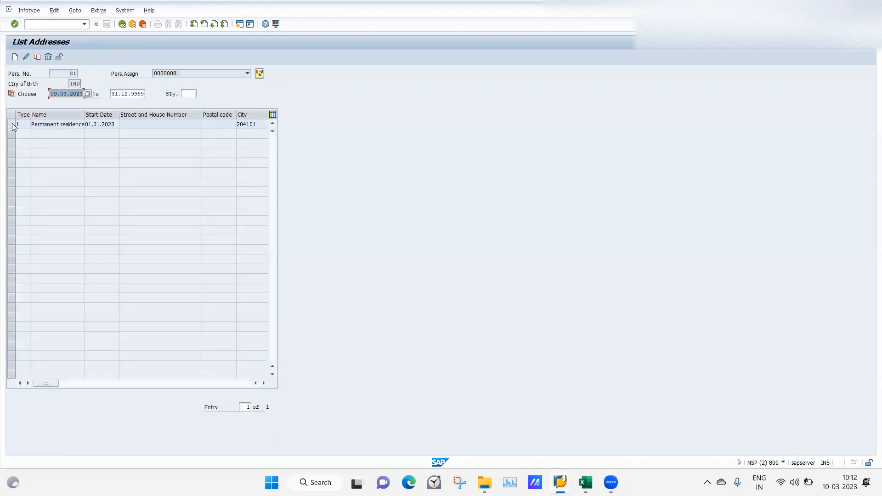
Enter the telephone number in the employee's Permanent residence record, save it and return to the infotype selection
click(11, 124)
click(27, 57)
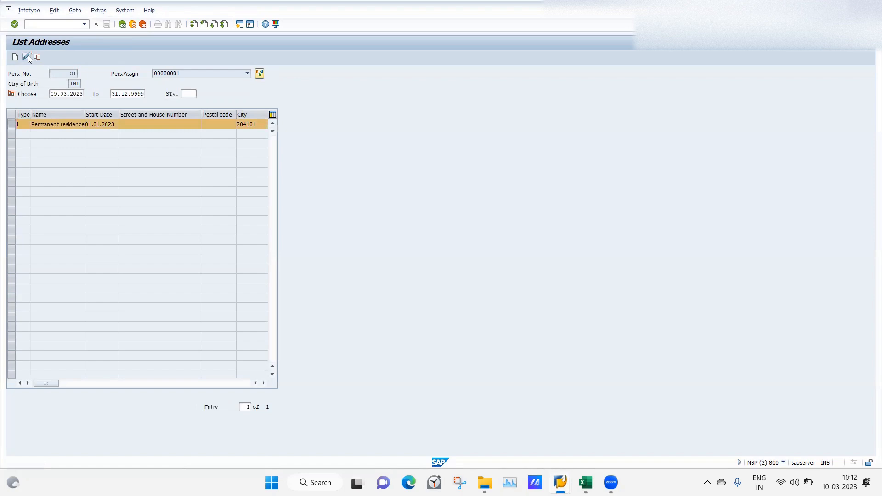
click(92, 194)
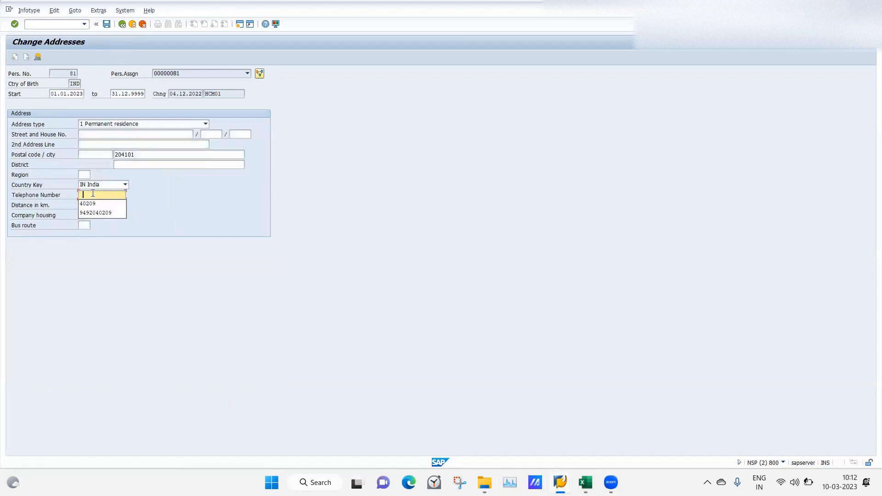
key(Return)
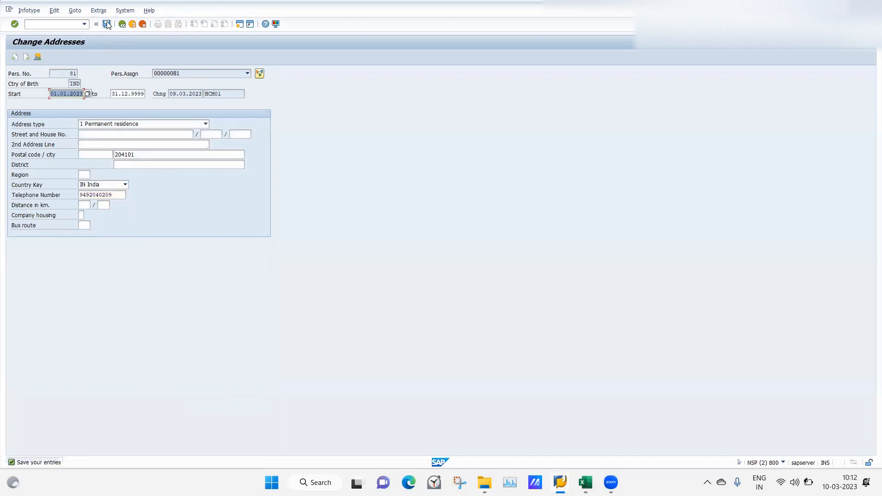
click(107, 24)
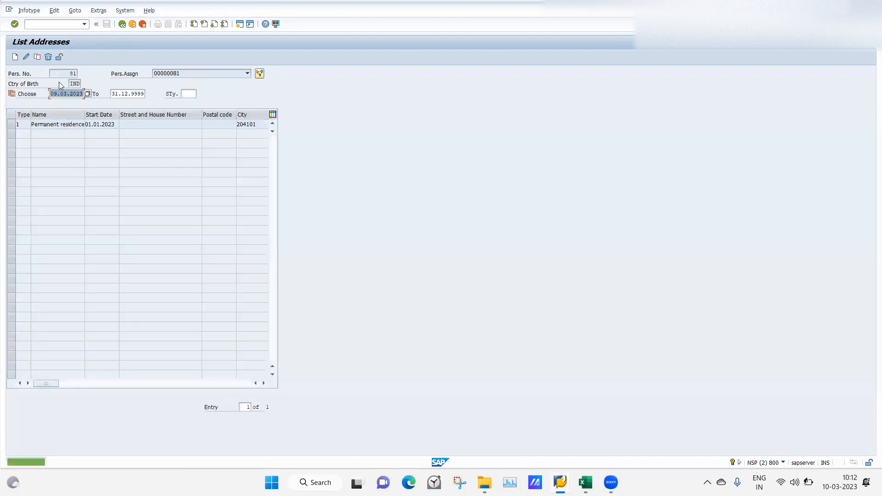
click(122, 24)
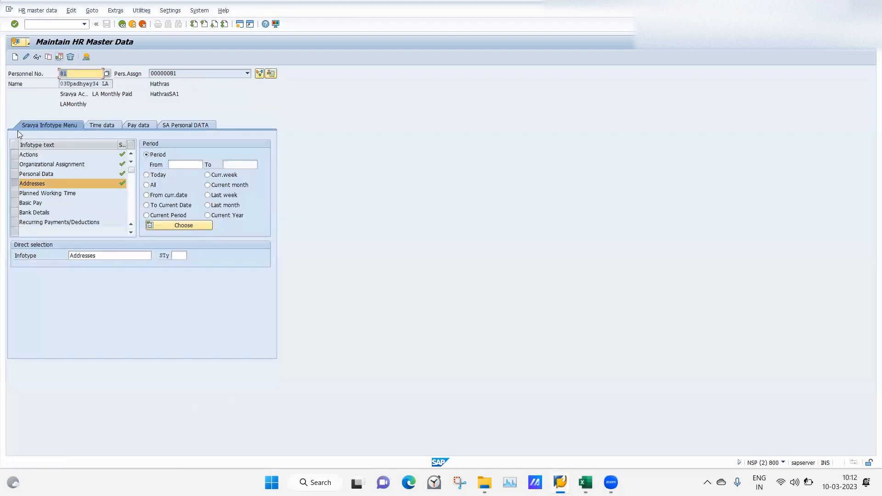
Check the header of the employee's Personal Data overview in maintenance mode and return to the infotype selection
click(20, 174)
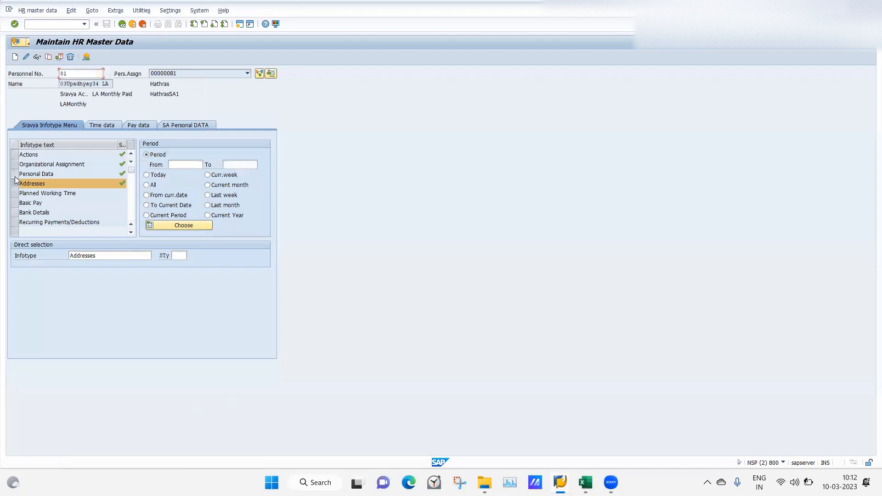
click(85, 57)
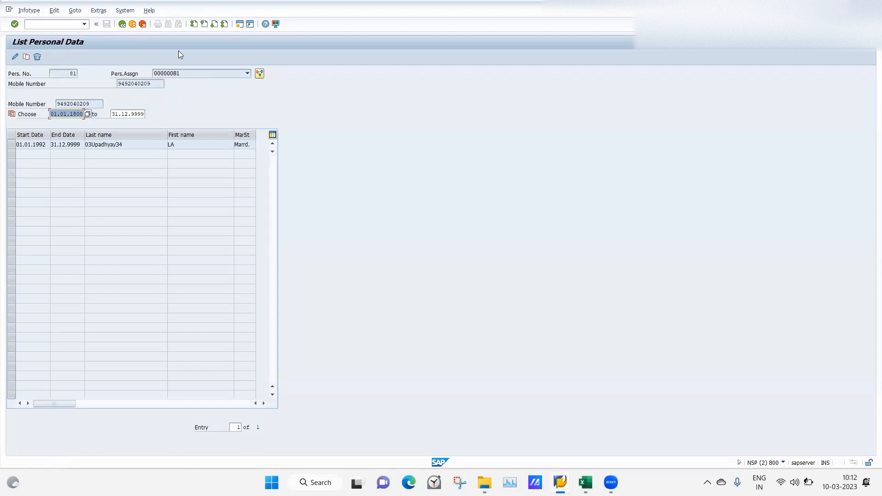
click(122, 24)
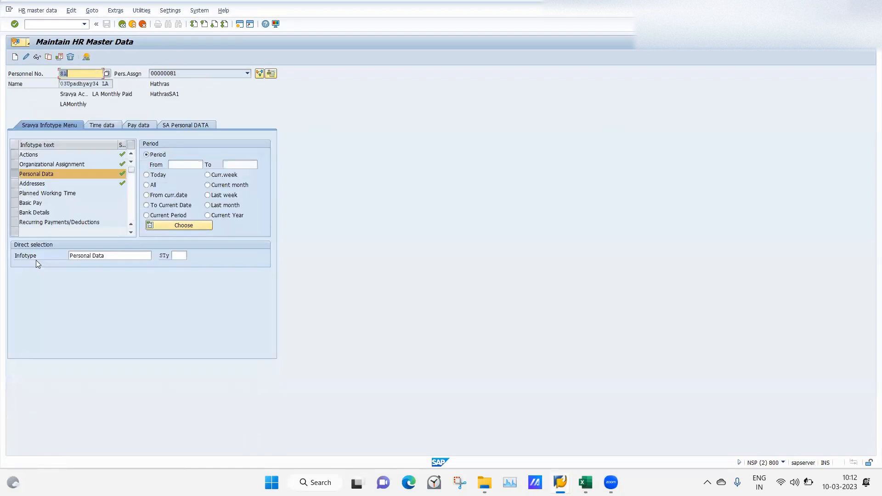
Fill in the street and house number of the employee's Permanent residence record in Addresses and save the record
click(17, 184)
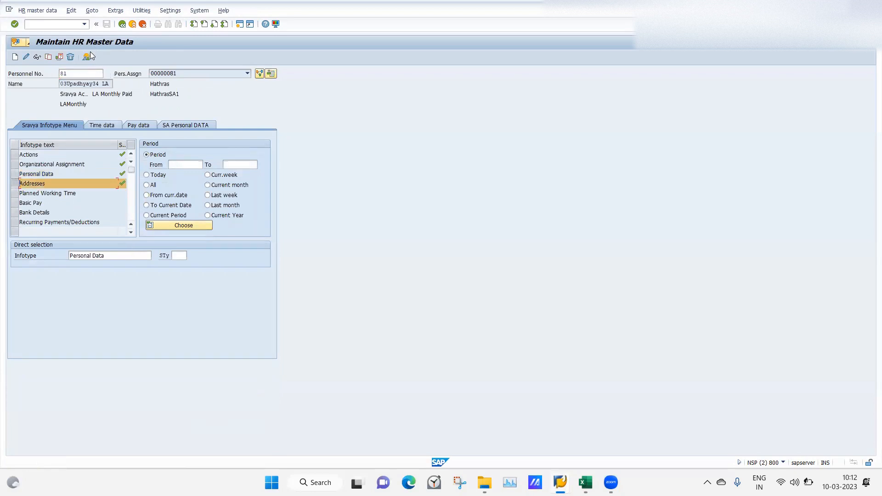
click(87, 57)
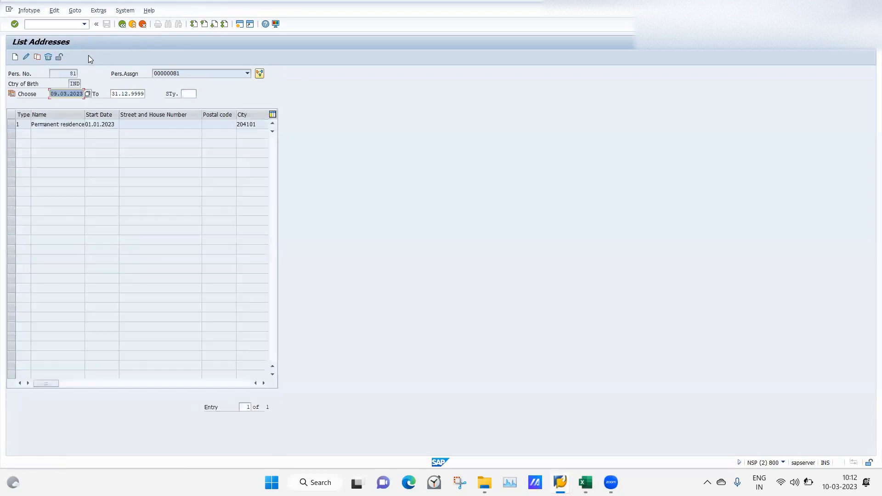
click(10, 126)
click(26, 57)
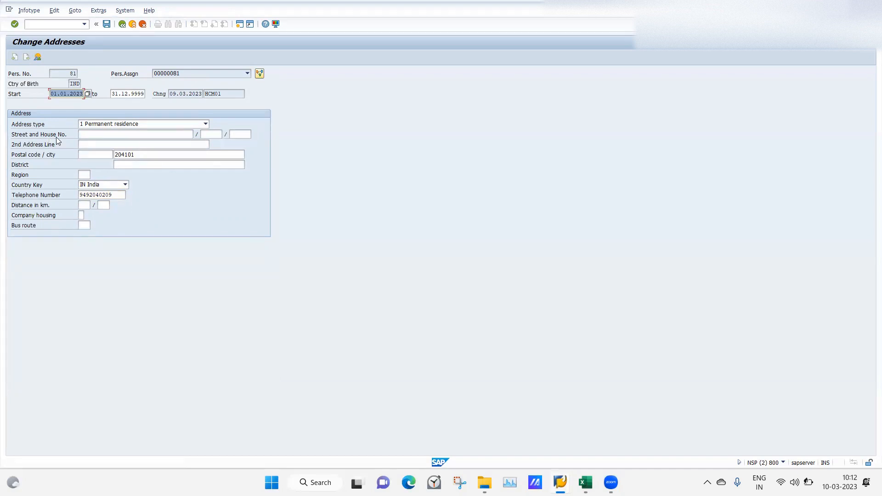
click(87, 134)
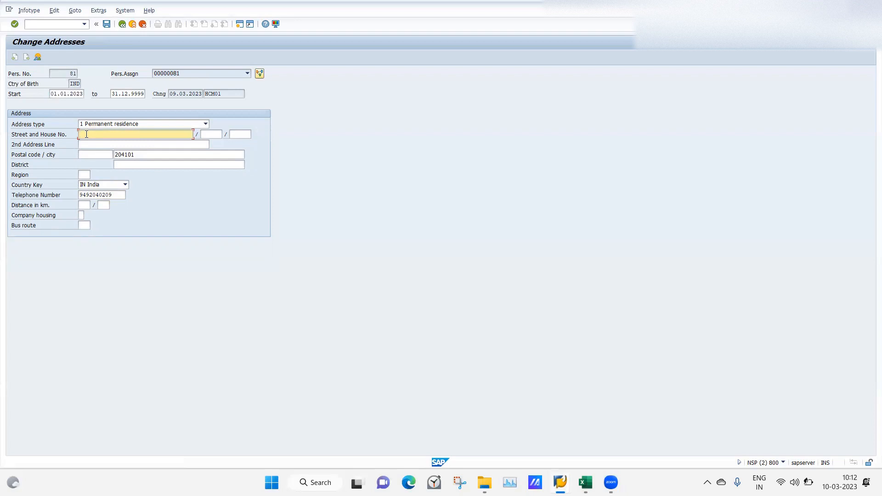
text(Agra)
key(Return)
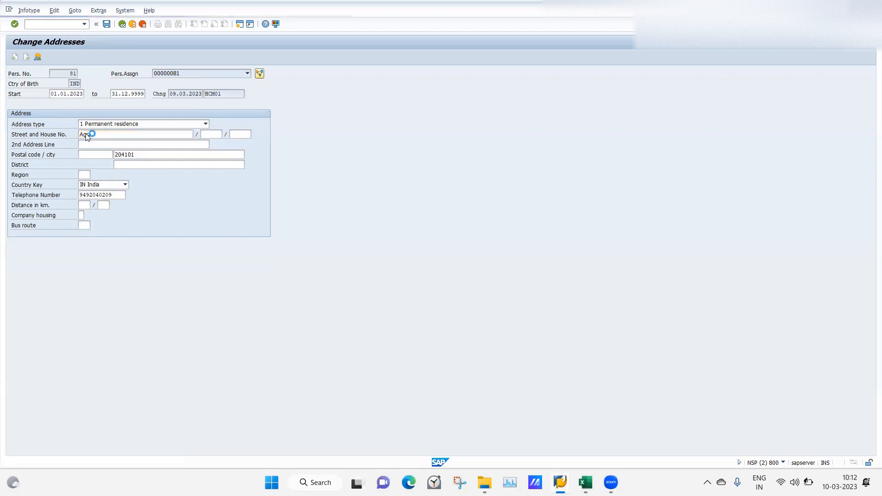
click(106, 24)
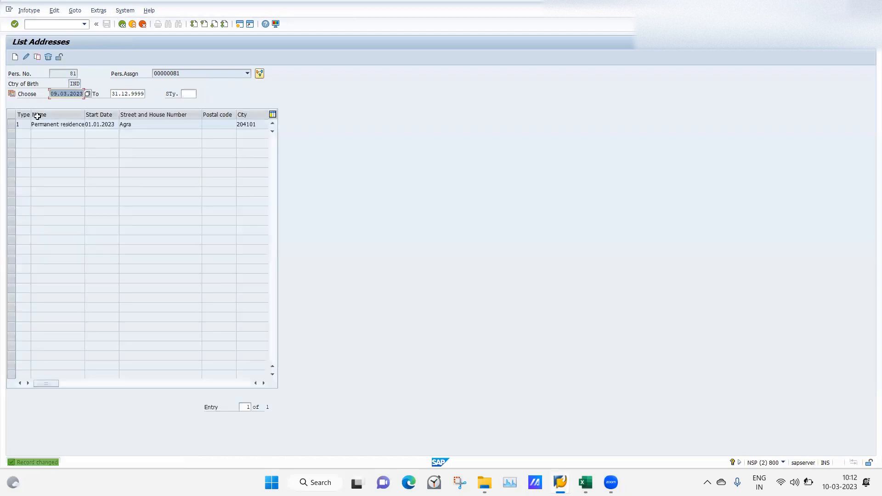
Reopen the saved Permanent residence record to inspect its header and address fields, returning to the infotype selection
click(11, 124)
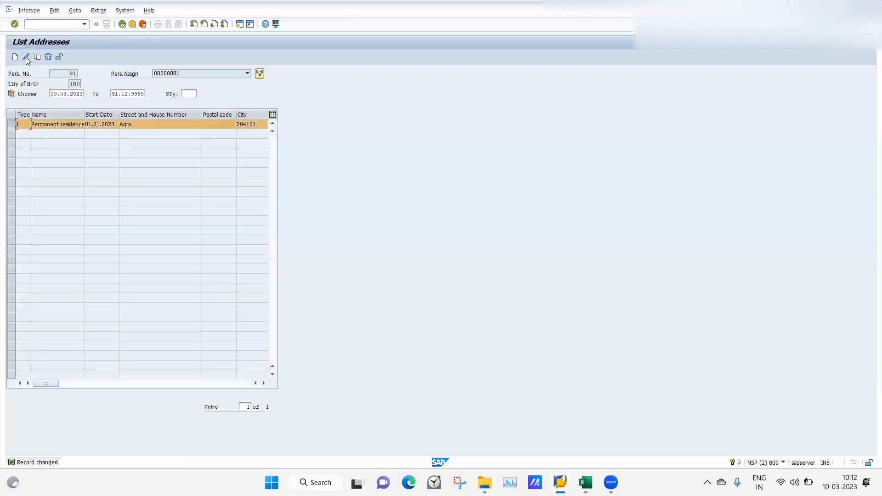
click(26, 57)
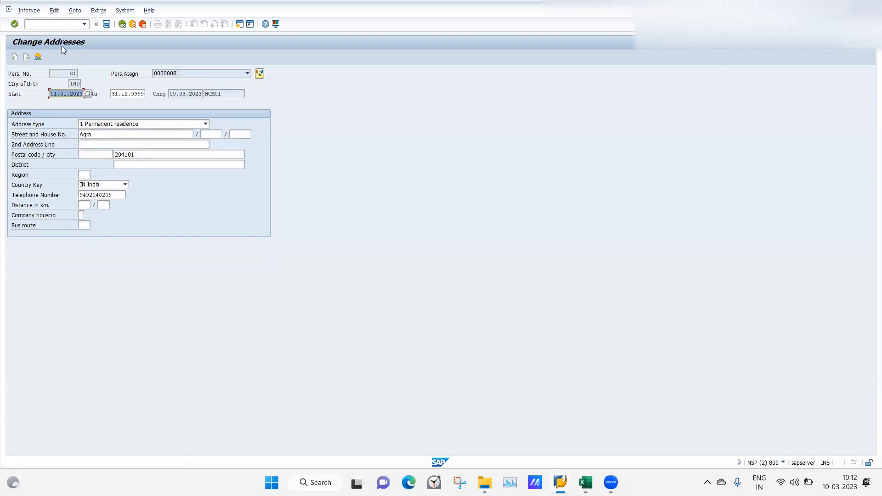
click(122, 24)
click(122, 24)
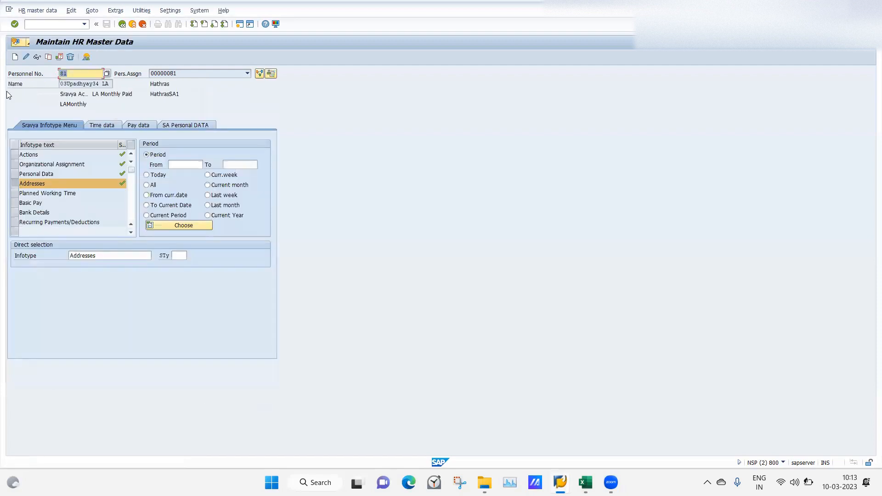
Compare the header of the employee's Personal Data overview with the Personal Data (0002) entry in the Header Structure per Infotype view
click(17, 173)
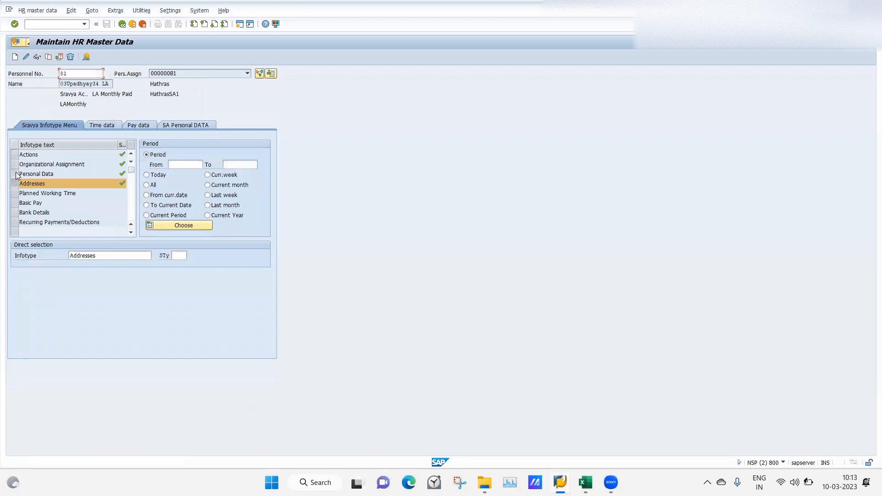
click(86, 57)
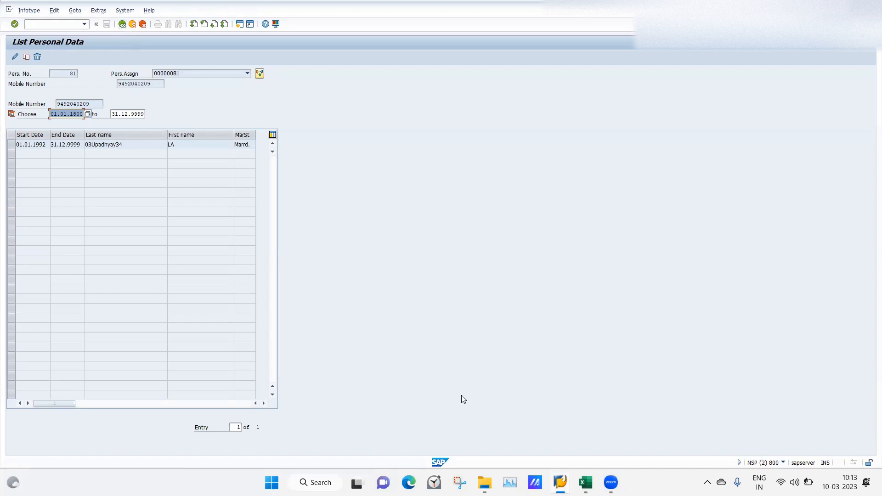
mouse_move(560, 483)
click(550, 437)
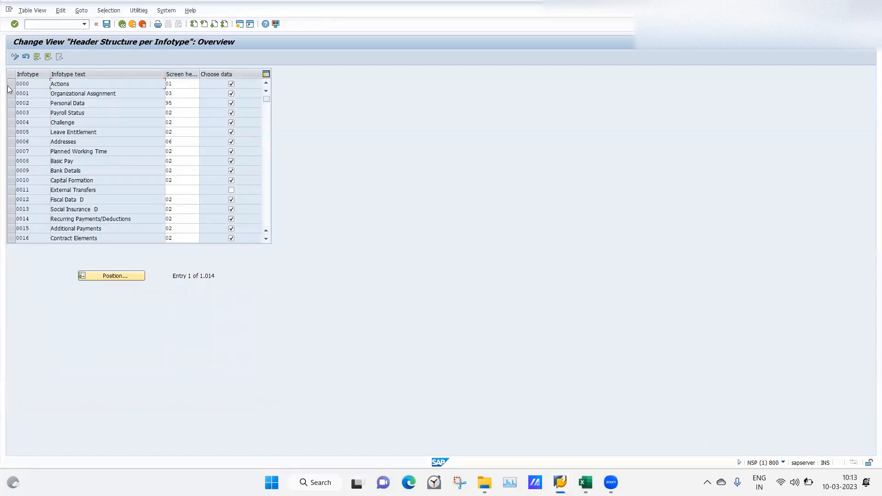
click(11, 103)
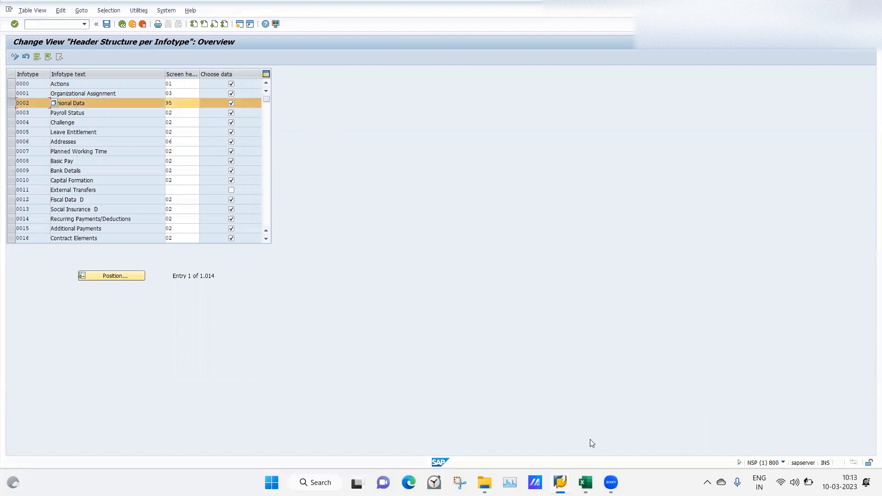
mouse_move(556, 479)
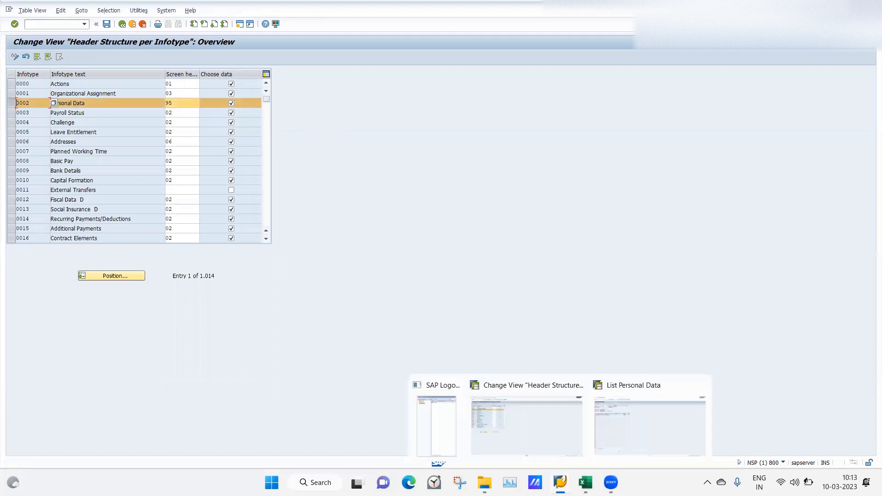
click(636, 404)
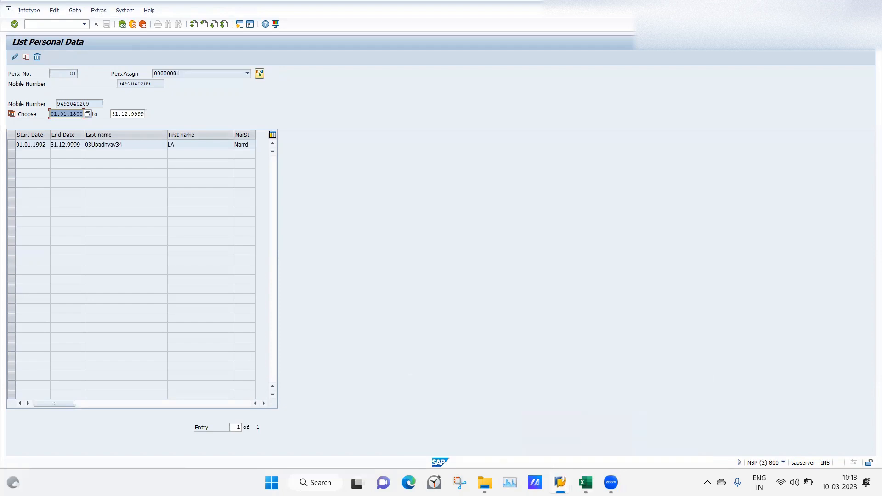
mouse_move(560, 483)
click(554, 419)
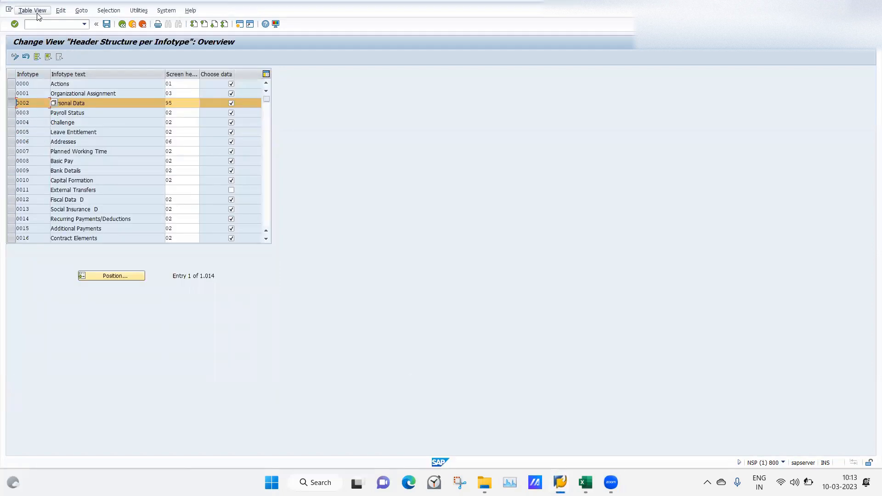
Reopen the Header structure per infotype activity and select the screen header value of the Personal Data (0002) entry
click(123, 26)
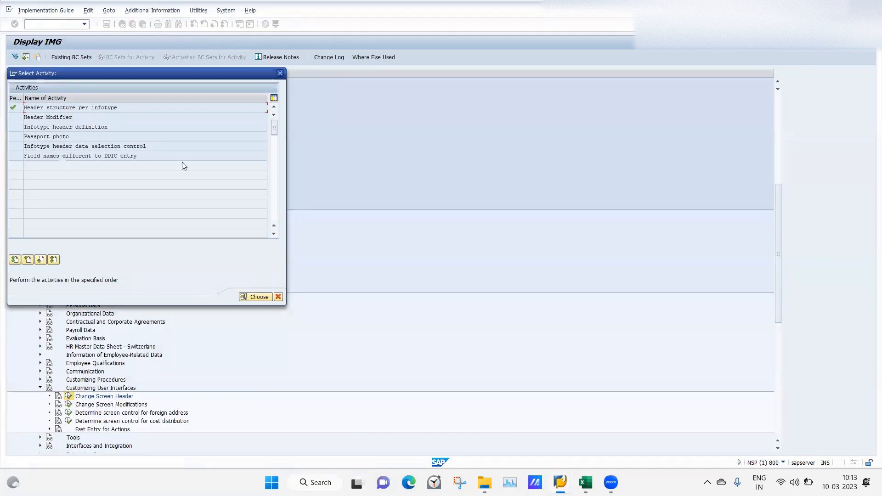
double_click(49, 109)
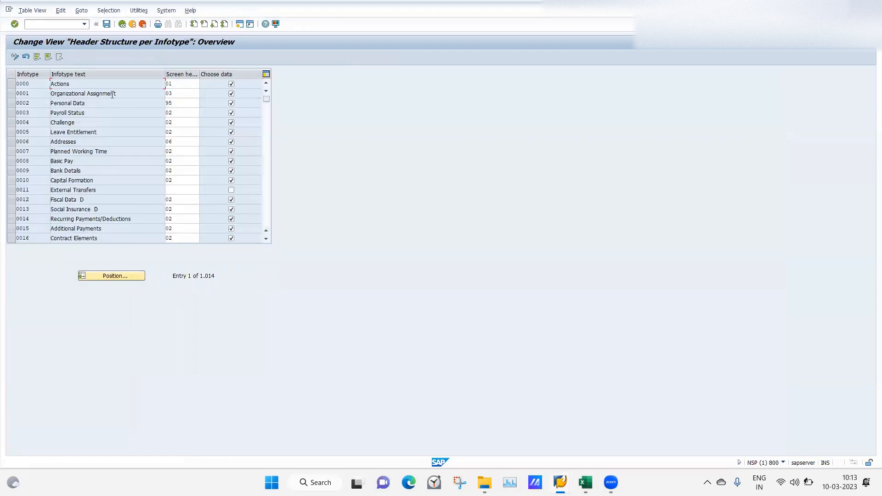
click(11, 103)
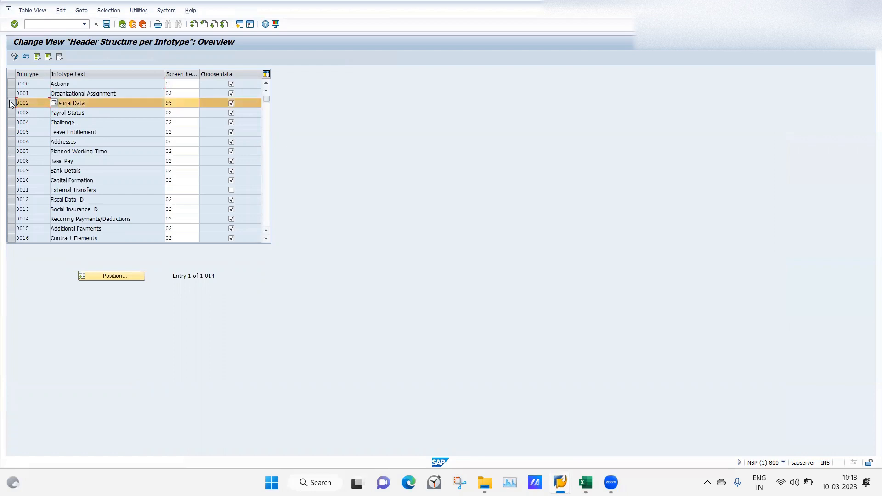
click(195, 110)
click(178, 104)
Recheck the header fields of the Personal Data overview and return to the Header Structure per Infotype view
mouse_move(560, 482)
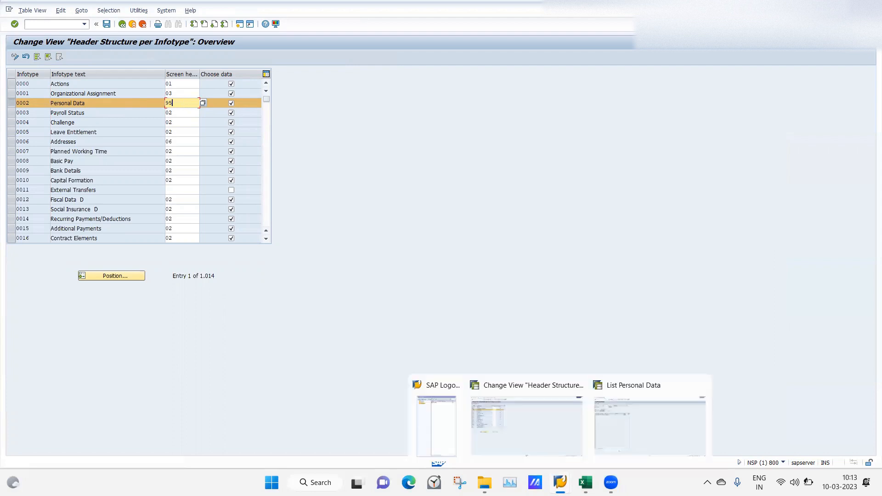
click(631, 430)
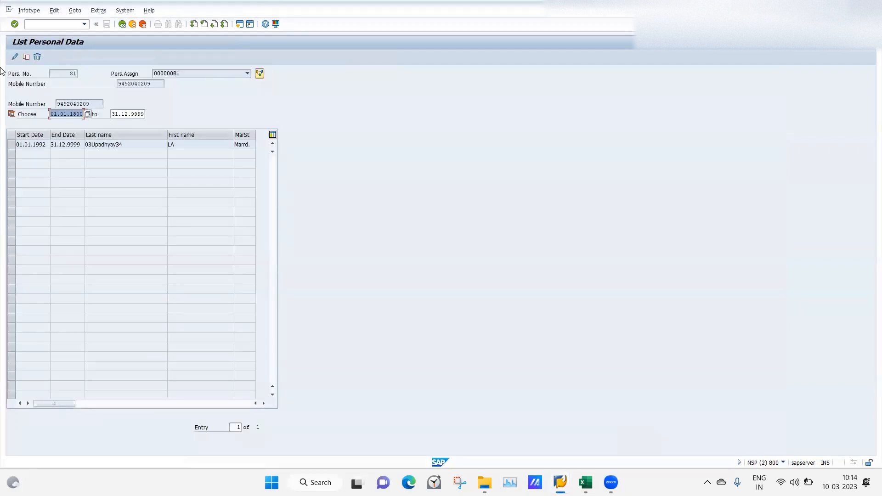
mouse_move(484, 481)
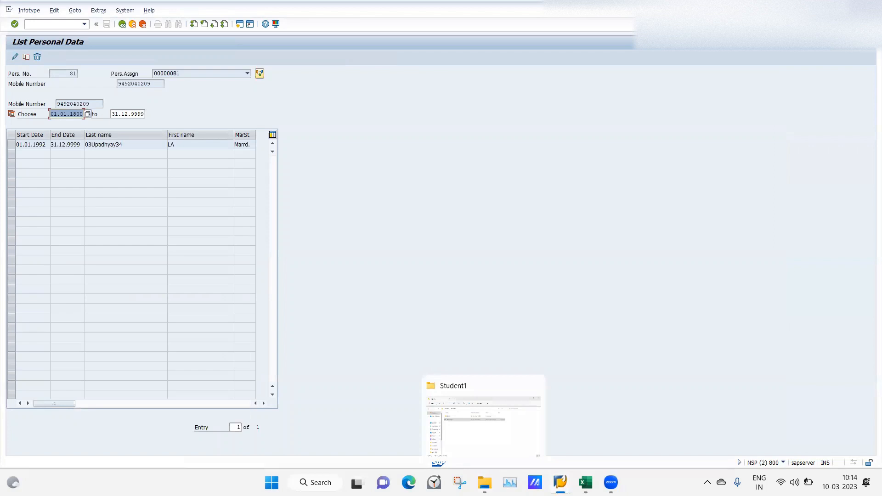
mouse_move(562, 471)
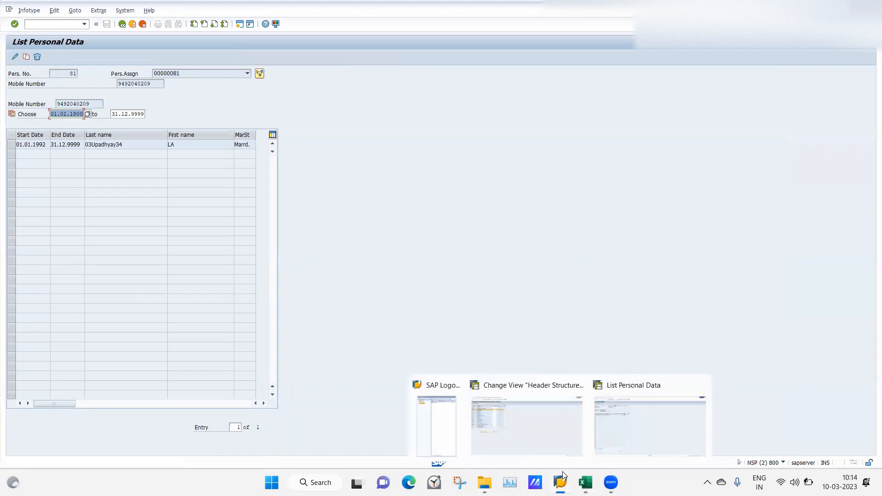
click(547, 424)
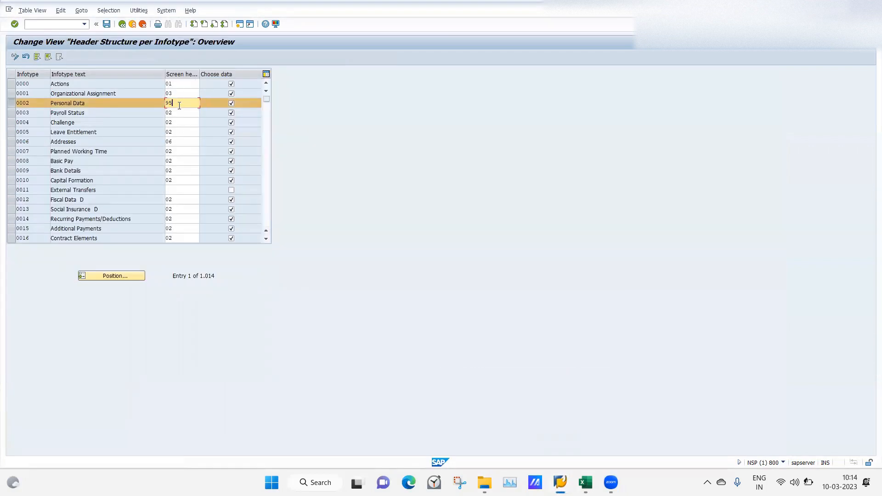
Close the employee's Personal Data list in the HR master data session and return to the Header Structure per Infotype view
mouse_move(560, 481)
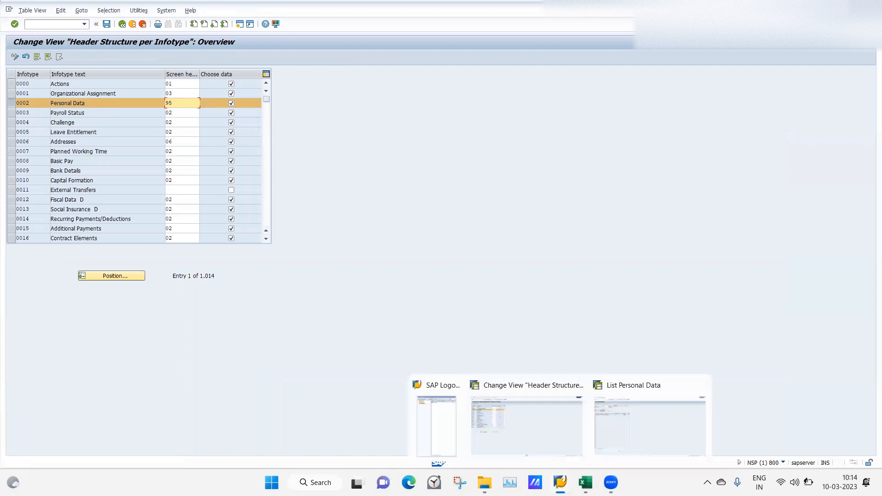
click(621, 413)
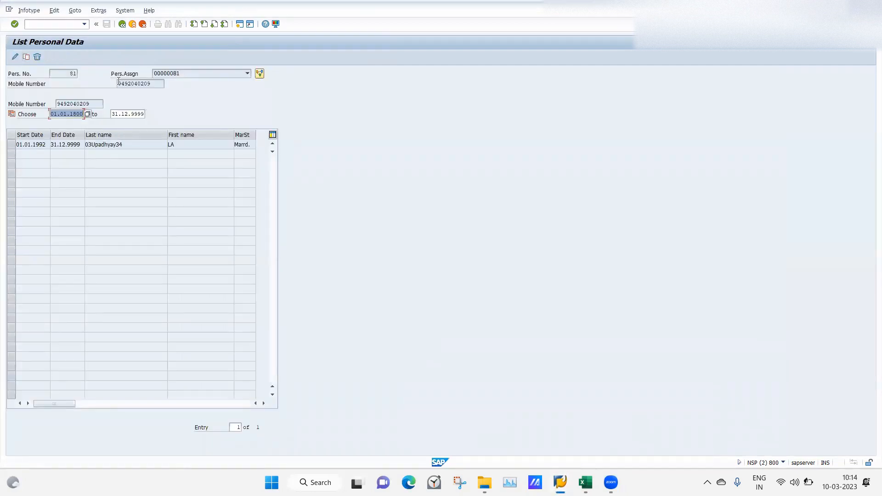
click(123, 25)
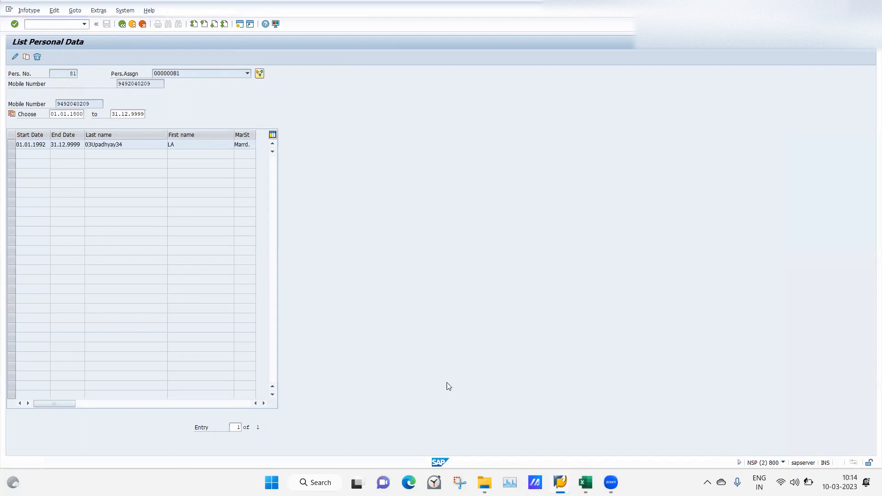
mouse_move(560, 482)
click(624, 433)
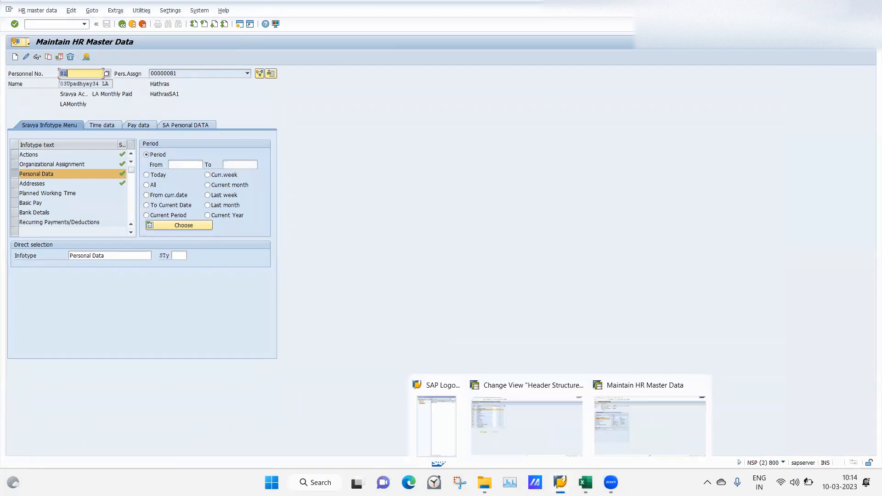
click(521, 448)
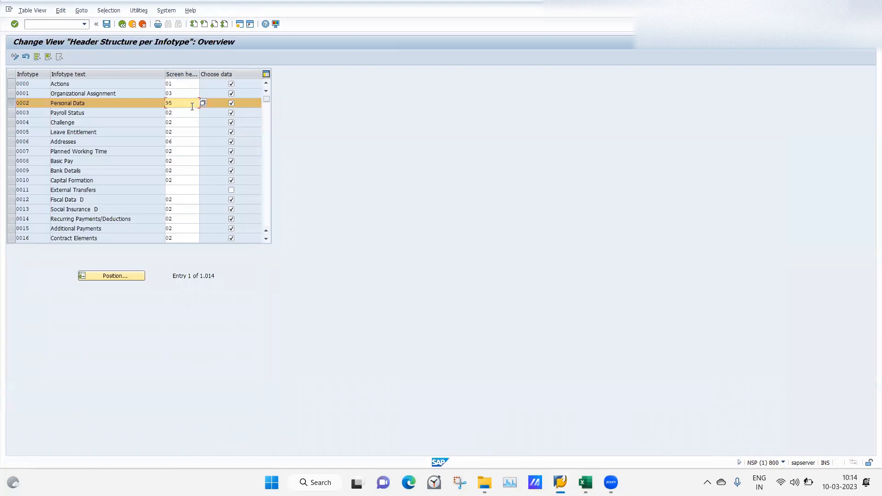
Set the screen header of the Personal Data (0002) infotype to 97 and save it to the customizing request
click(189, 104)
text(97)
key(Return)
click(107, 25)
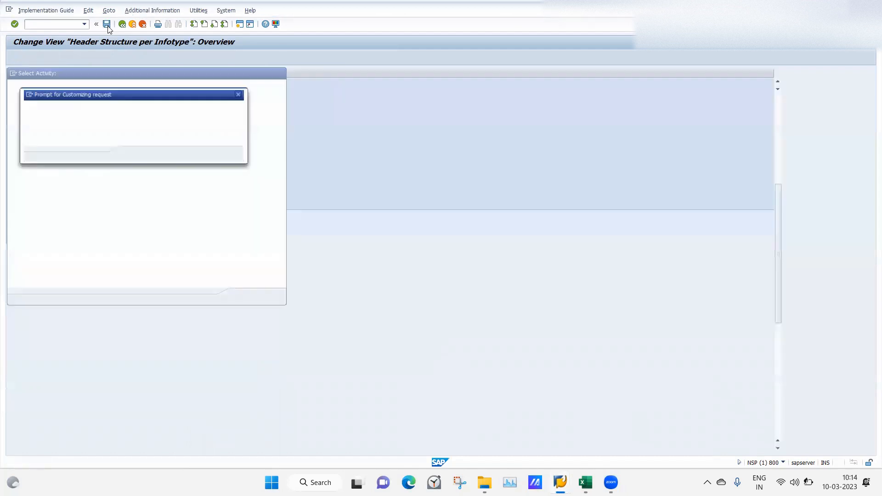
click(134, 155)
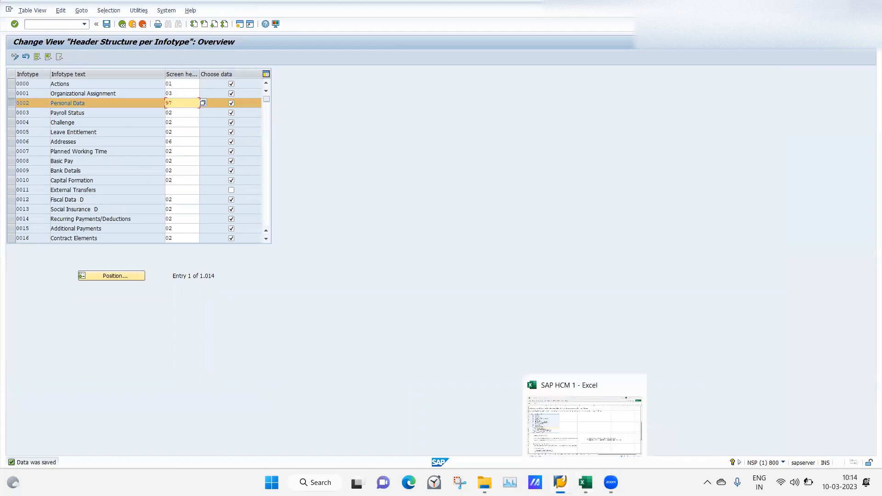
Switch to the Maintain HR Master Data session and open the Display HR Master Data transaction in its place
mouse_move(560, 483)
click(649, 432)
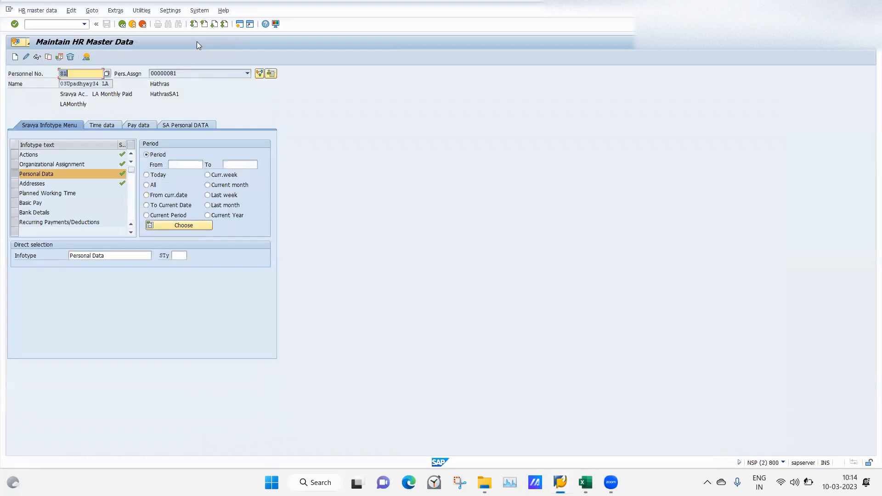
click(54, 24)
text(/npa20)
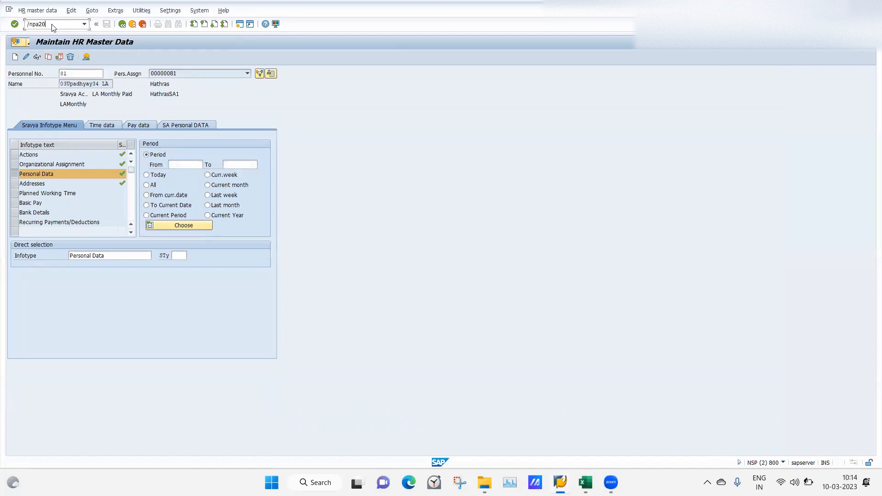
key(Return)
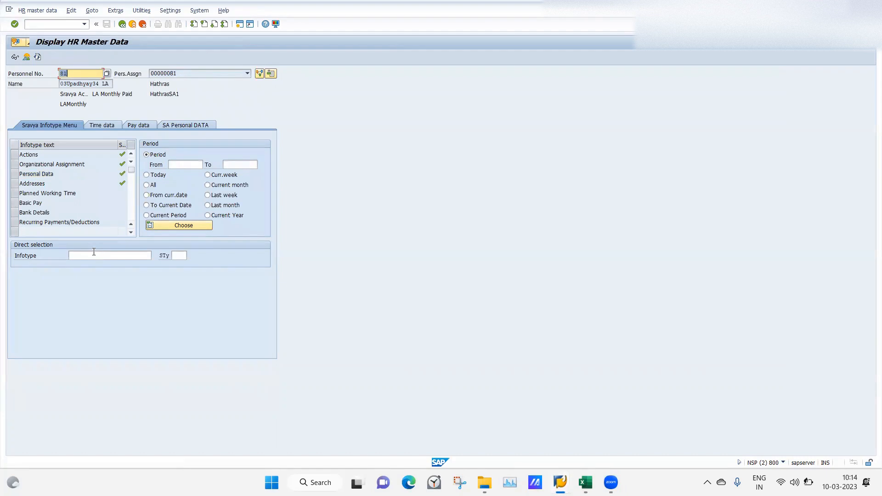
Enter another personnel number with infotype 02 and display that employee's Personal Data overview
key(BackSpace)
key(BackSpace)
text(02)
click(85, 258)
text(02)
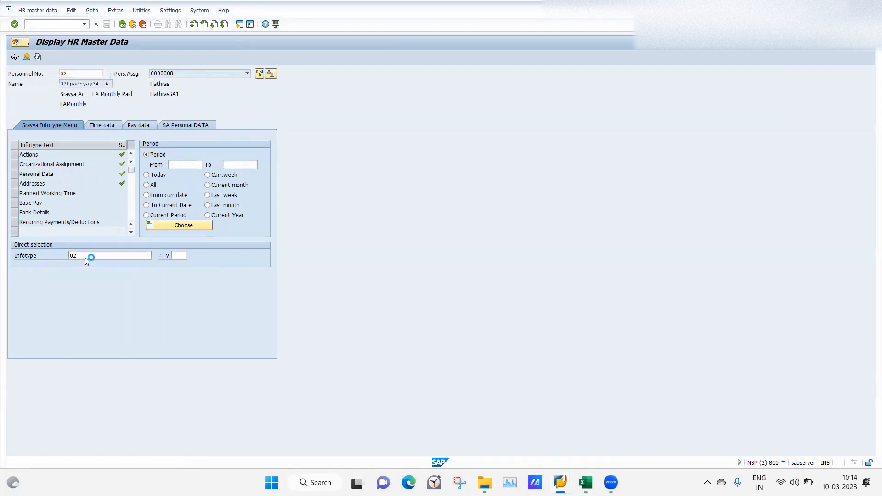
key(Return)
click(27, 57)
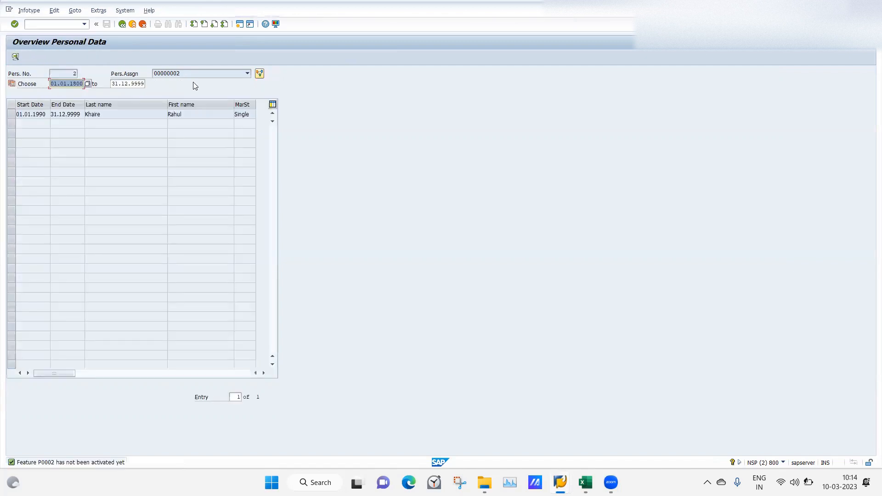
Return to the infotype selection, enter the original employee's personnel number and check the header of their Personal Data overview
click(122, 24)
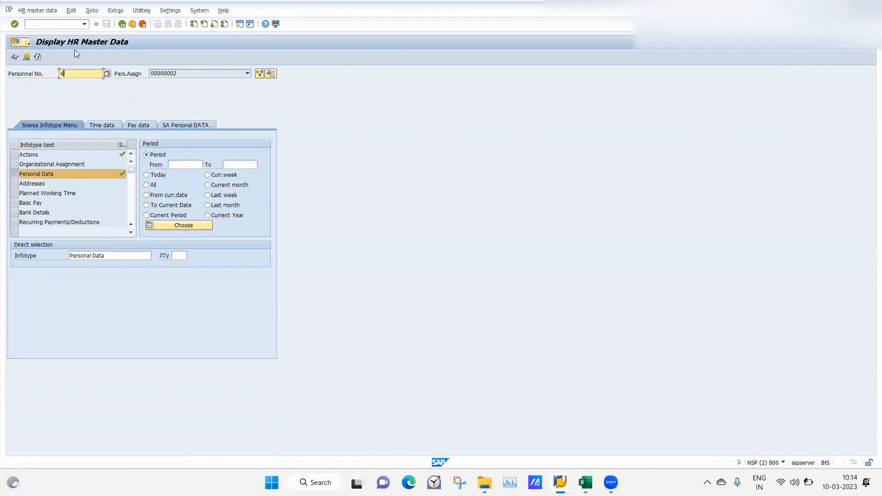
text(81)
key(Return)
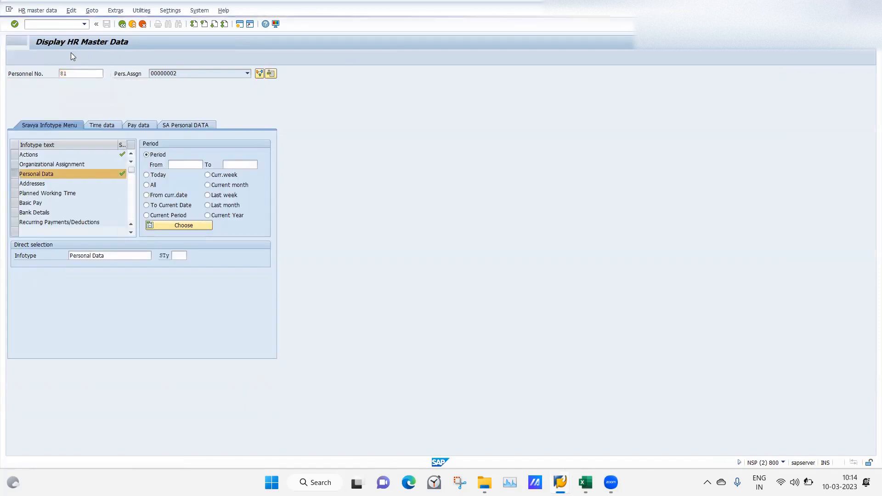
click(26, 58)
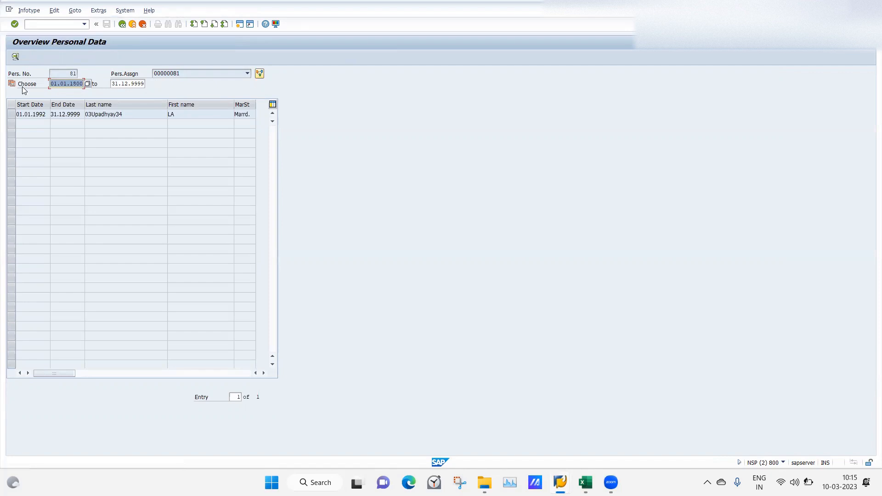
Leave the Header Structure per Infotype view and read the header definition steps on the class 13 sheet of the SAP HCM 1 Excel workbook
mouse_move(560, 483)
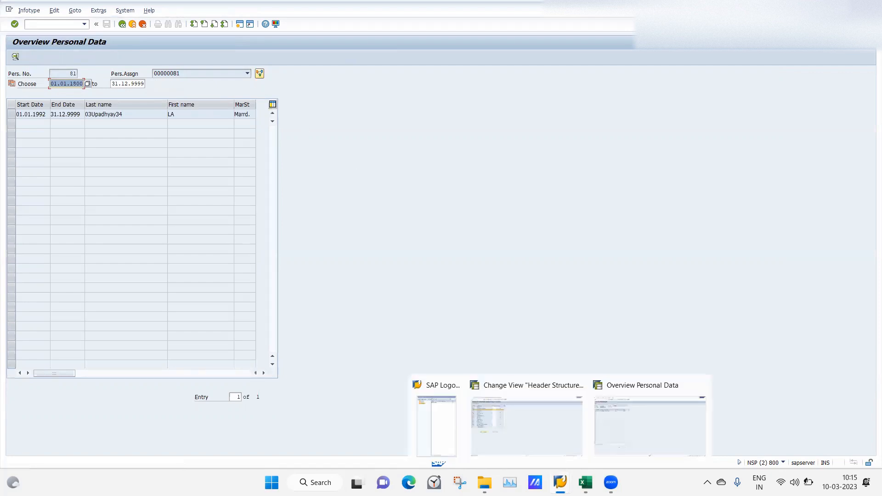
click(511, 402)
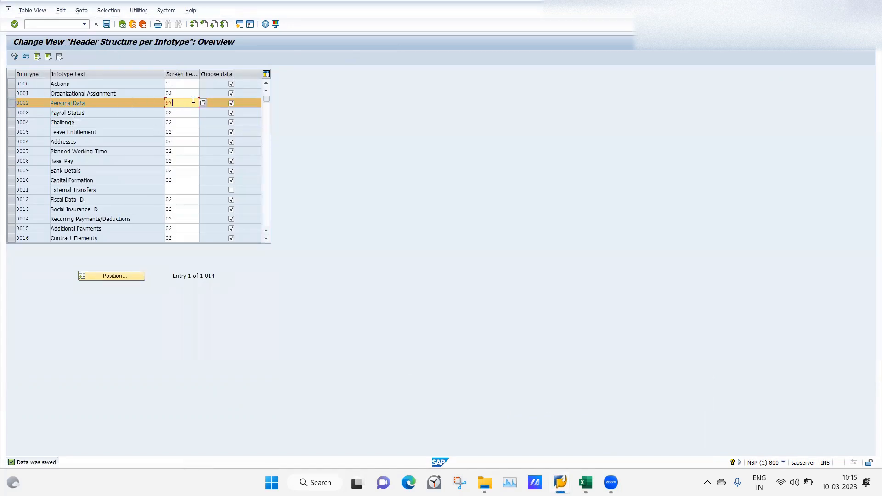
click(123, 26)
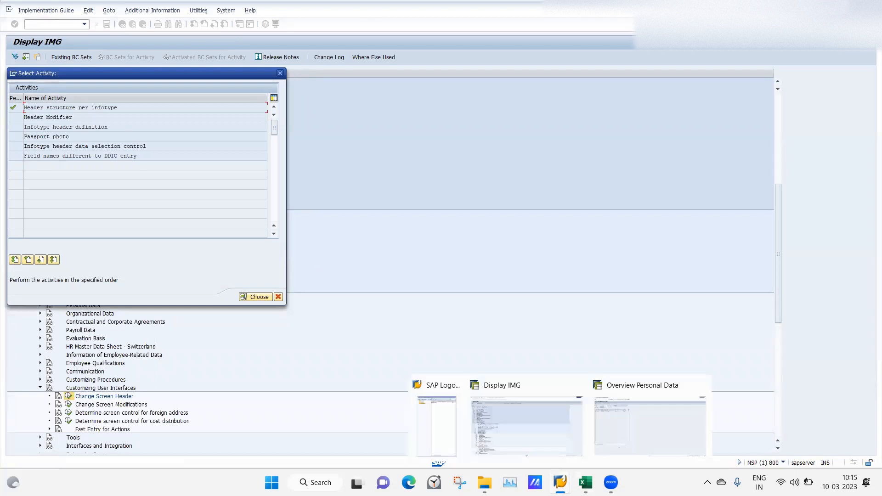
click(585, 483)
click(509, 296)
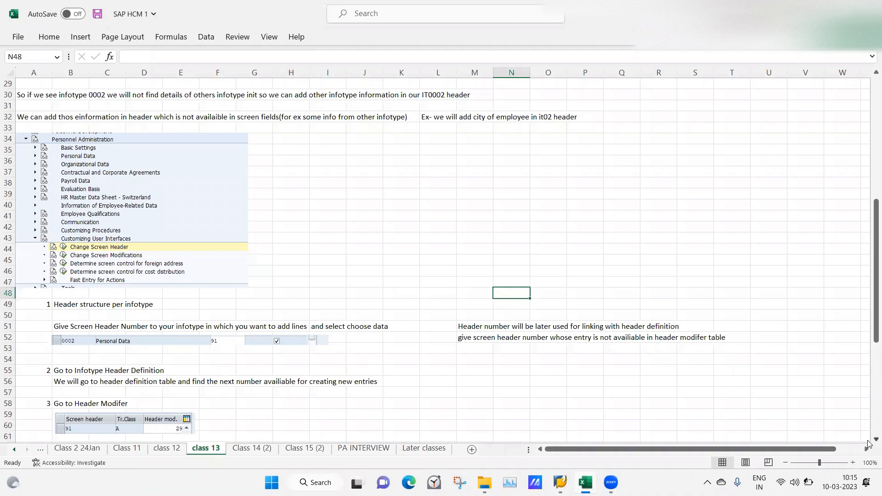
scroll(869, 443, down, 3)
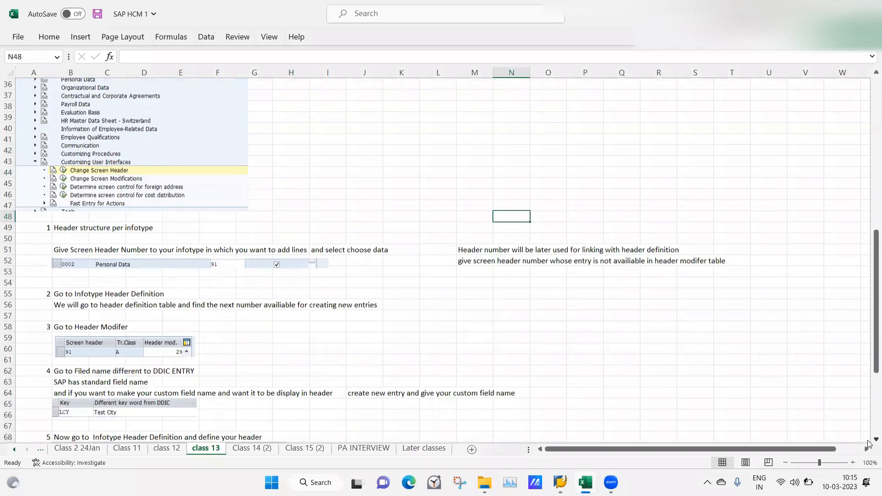
scroll(868, 443, down, 2)
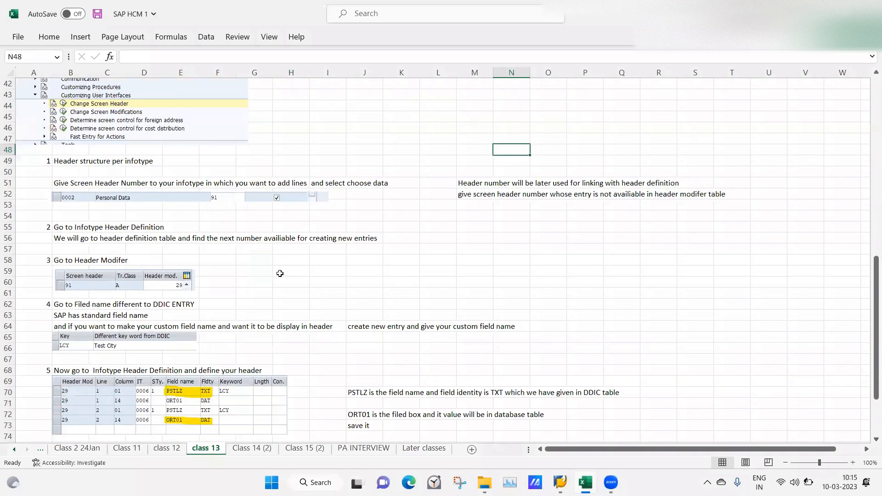
click(98, 240)
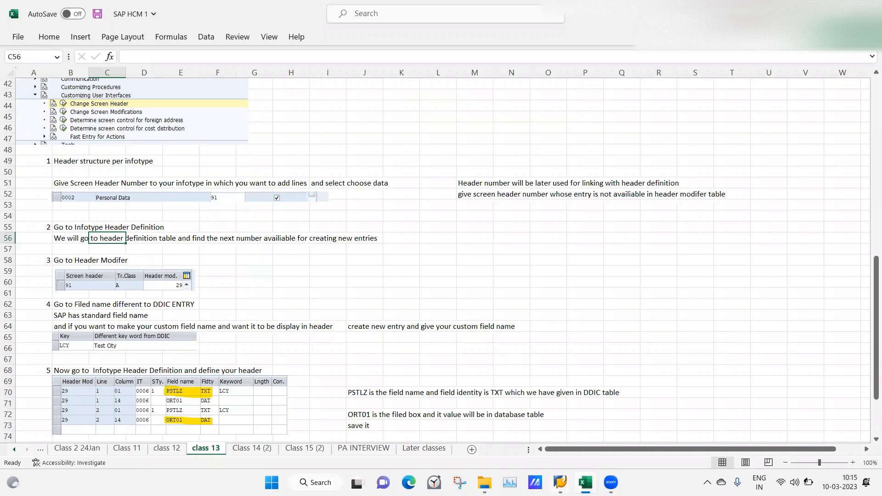
In SAP, open Infotype header definition, examine the entries from header modifier 27 onward for an unused number, and return to the activity list
mouse_move(560, 482)
click(529, 425)
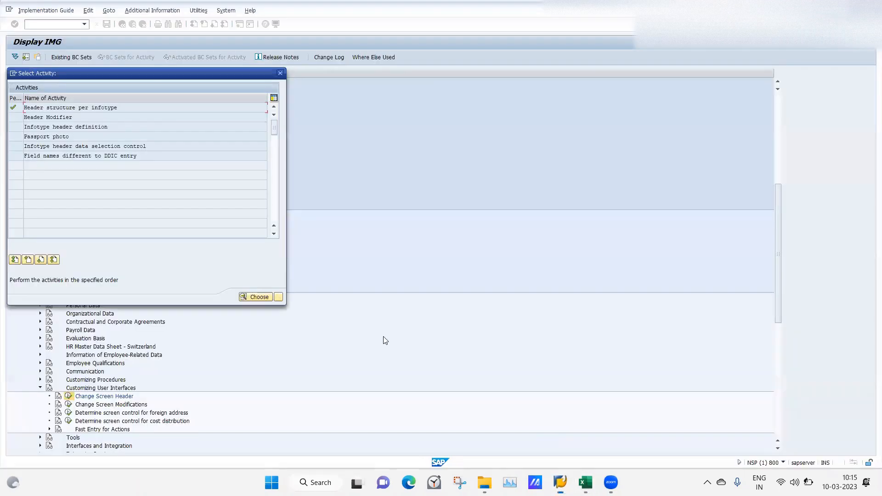
double_click(43, 127)
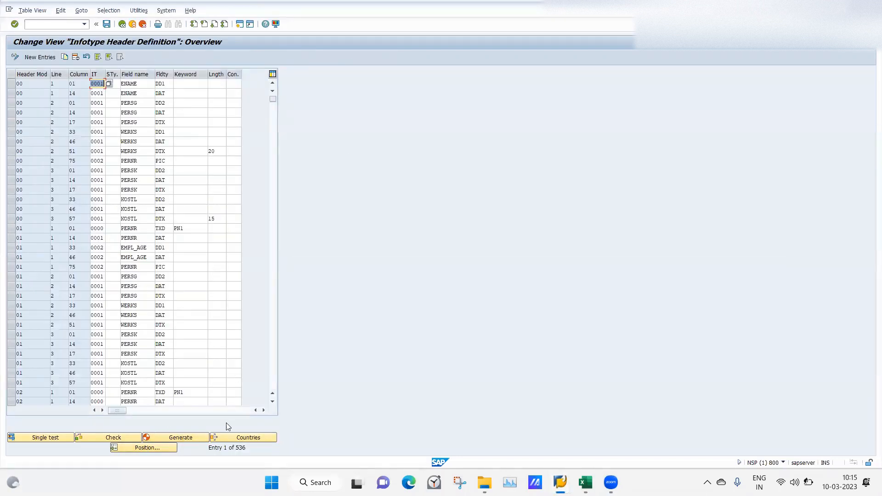
click(157, 451)
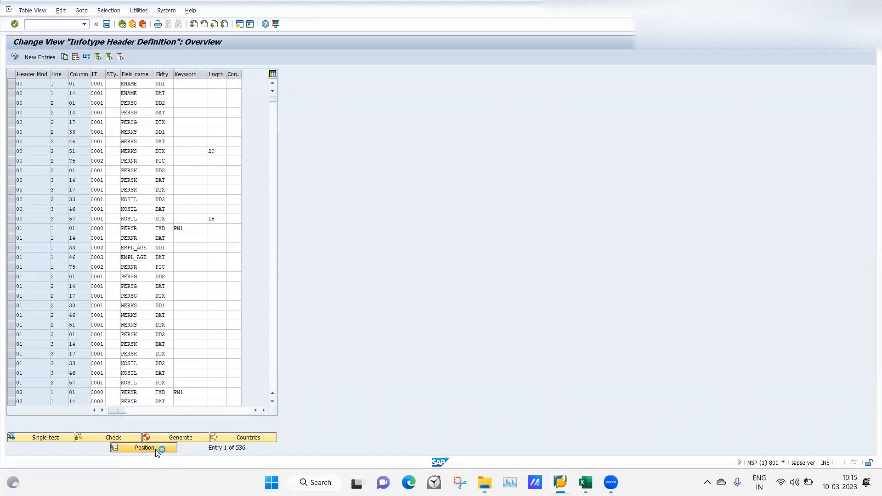
text(2)
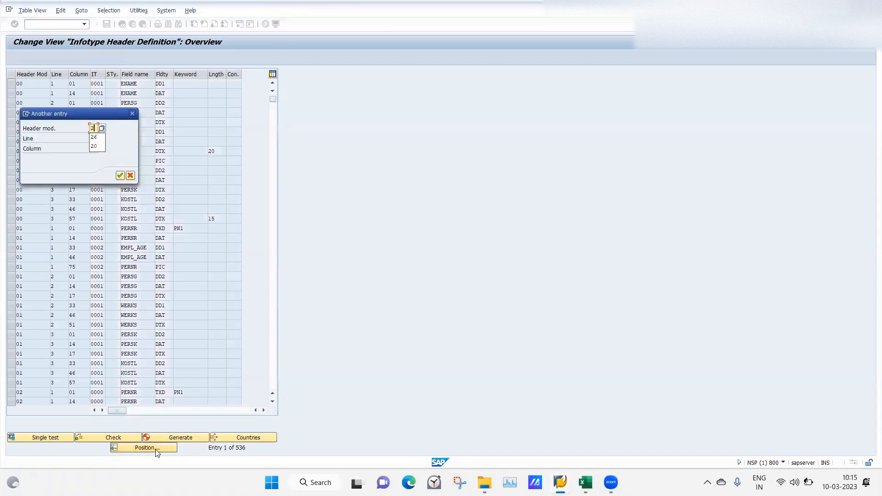
text(7)
key(Return)
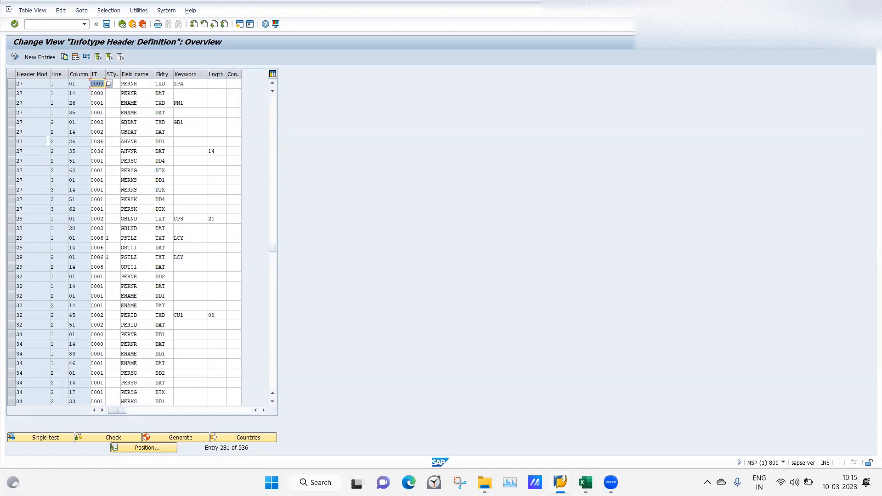
click(10, 277)
click(10, 277)
click(122, 25)
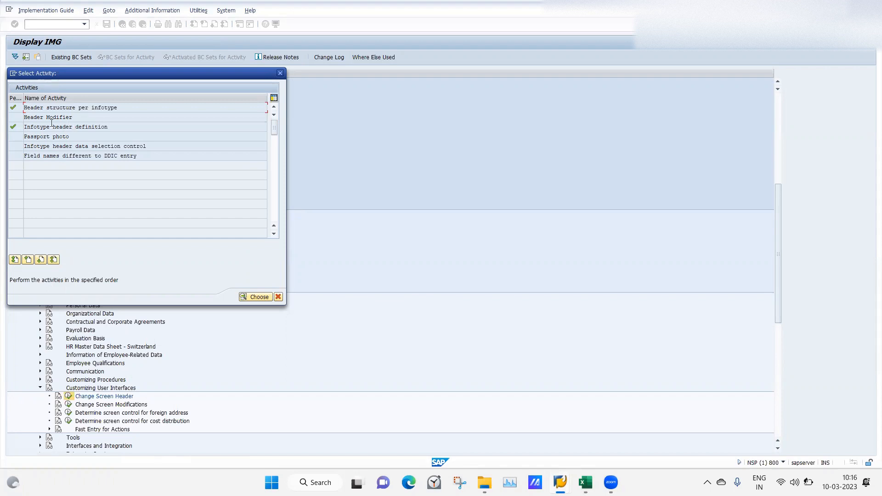
Examine the Header Modifier entries and the Personal Data row of Header structure per infotype, returning to the activity list
double_click(39, 117)
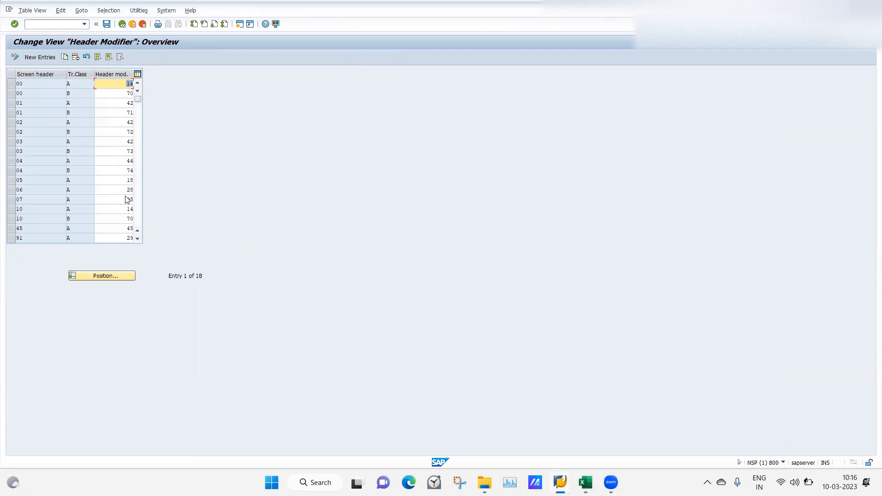
click(137, 239)
click(137, 239)
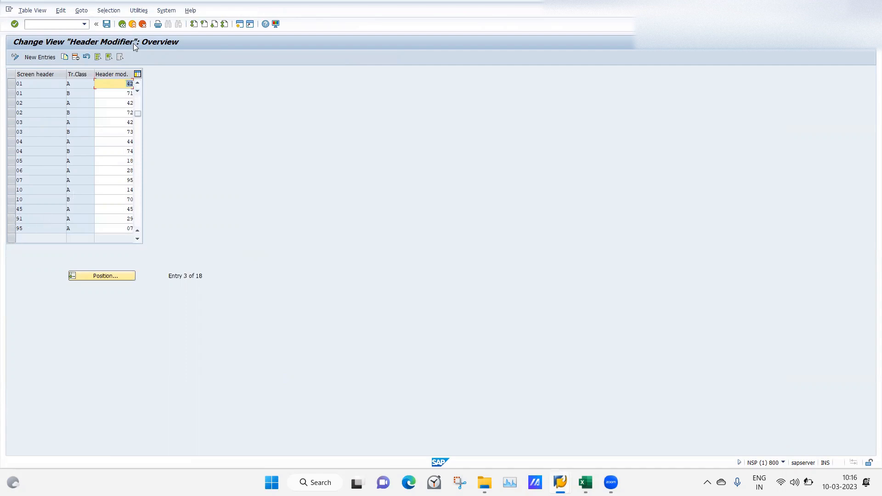
click(122, 24)
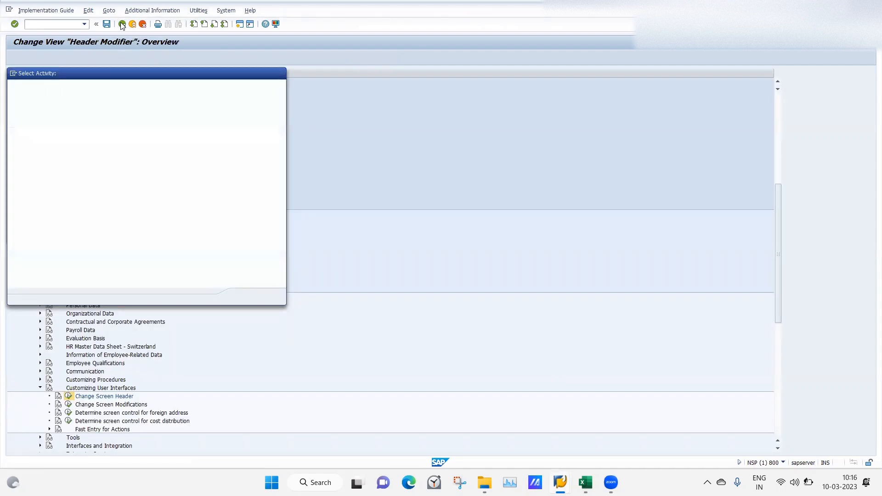
double_click(54, 109)
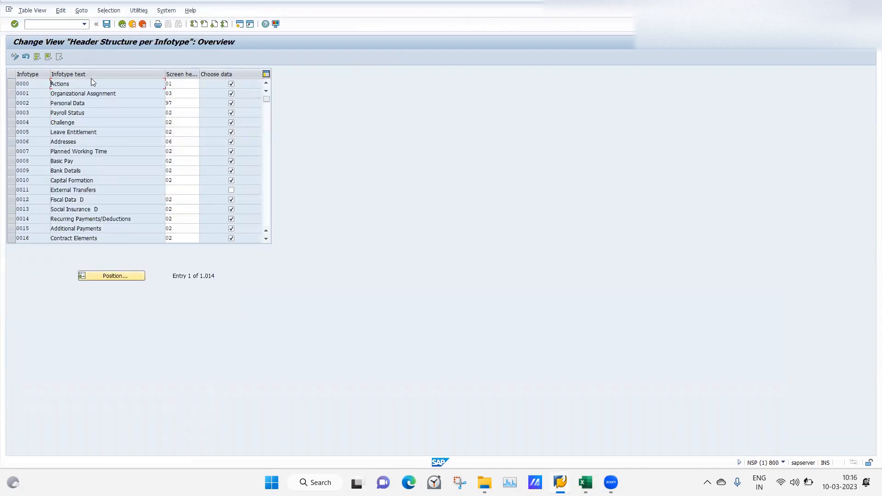
click(122, 25)
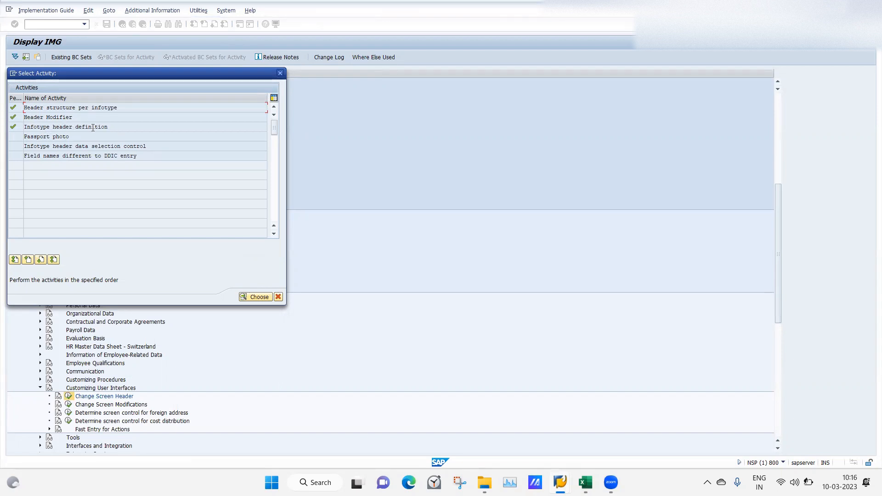
Reopen the Infotype header definition activity and position the list at header modifier 29
double_click(28, 127)
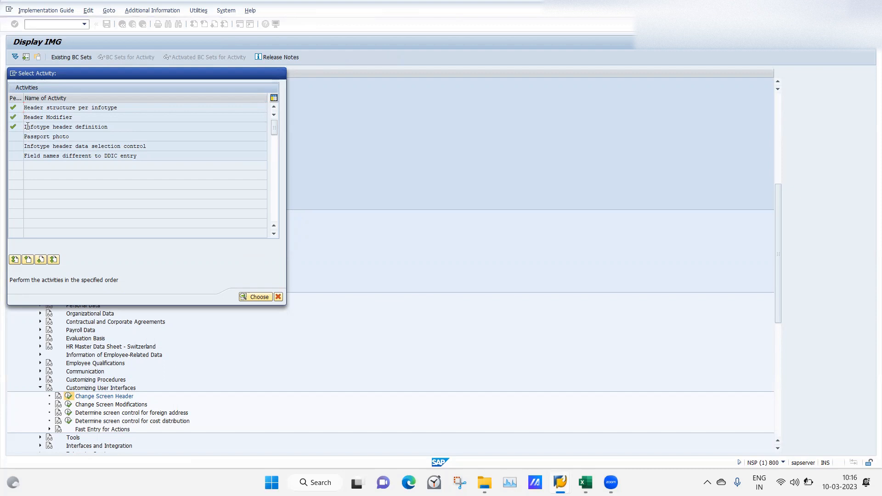
click(148, 449)
key(Return)
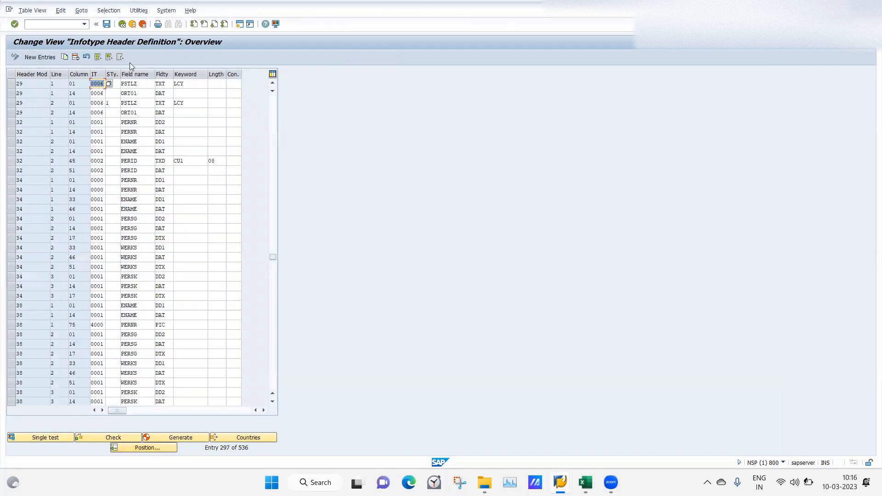
Create a Header Modifier entry with screen header 97, transaction class A and header modifier 30
click(122, 24)
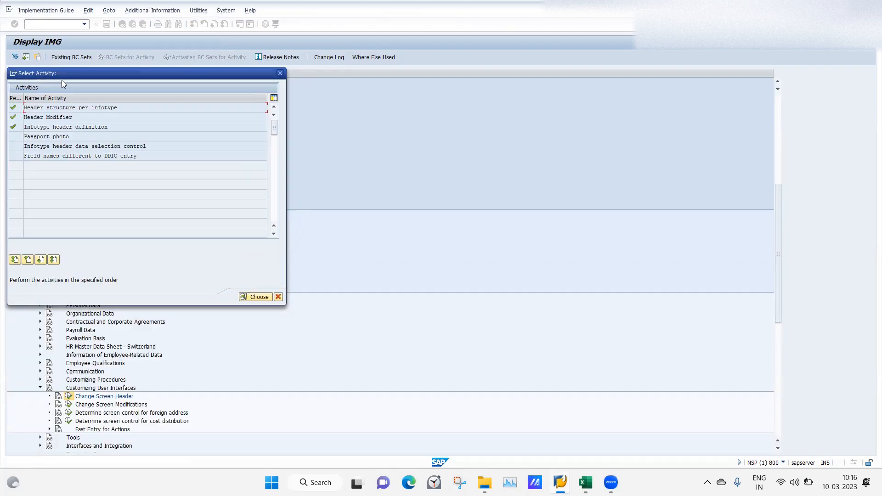
double_click(30, 117)
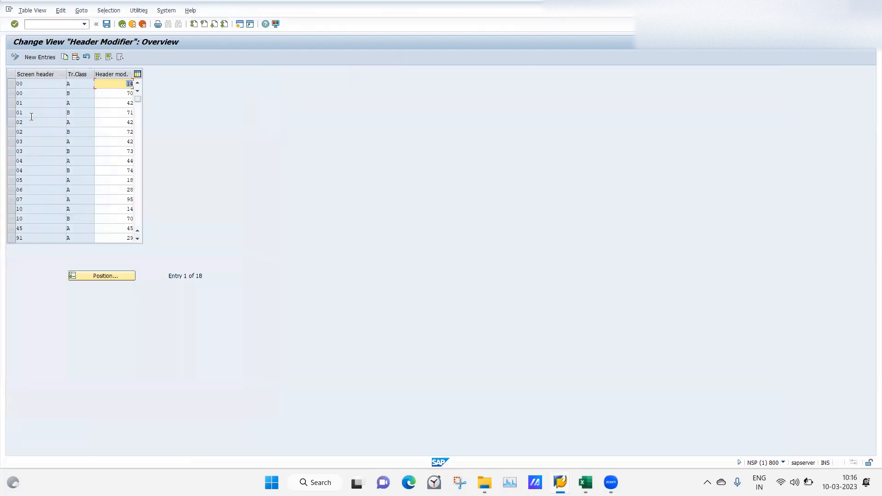
click(39, 57)
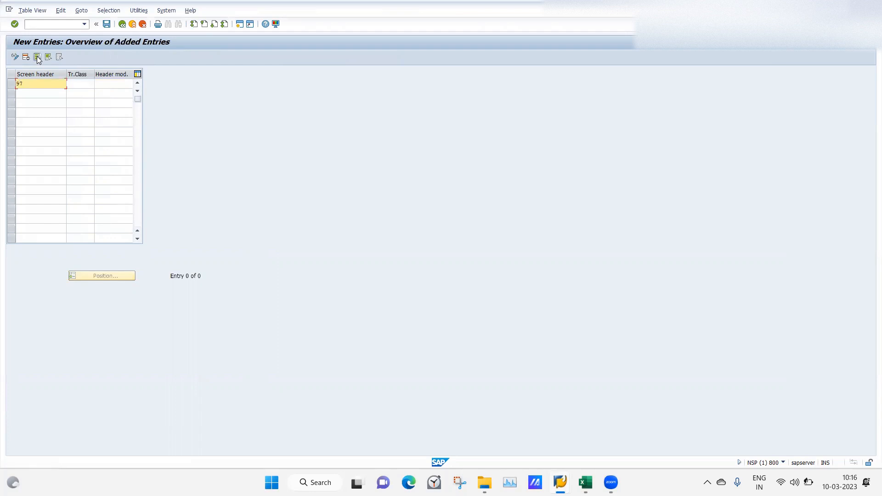
key(Tab)
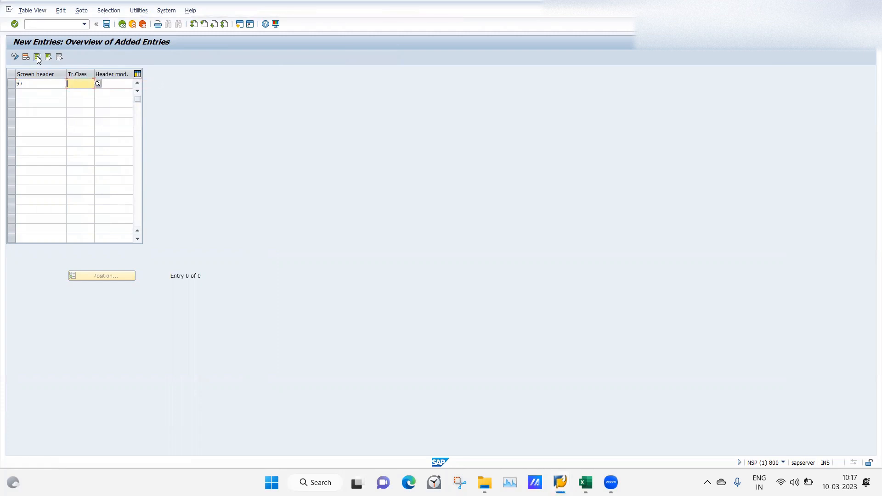
text(A)
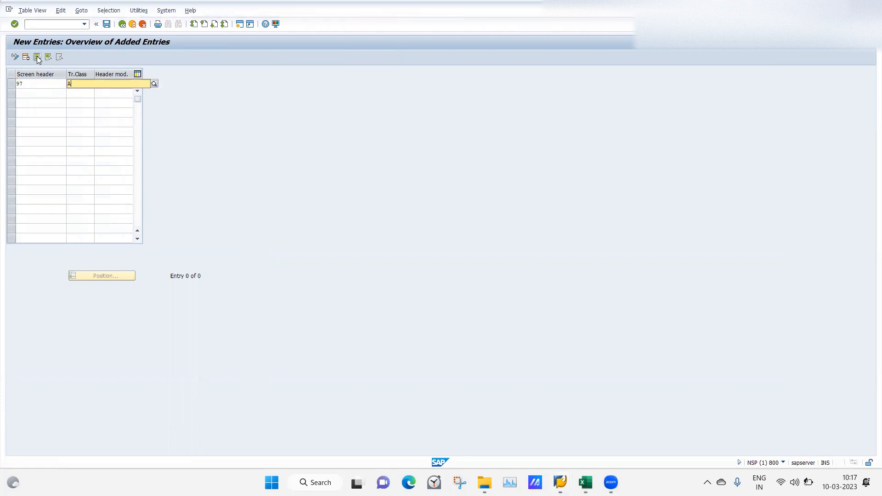
click(76, 101)
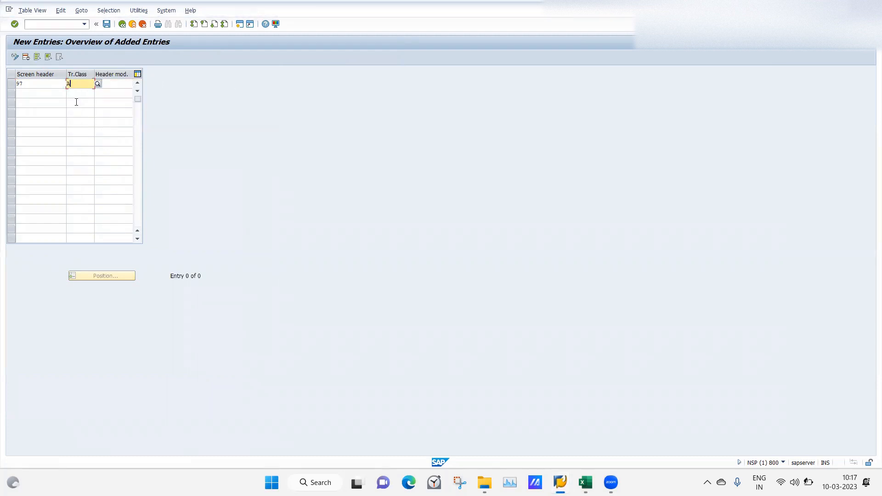
click(115, 85)
key(Return)
Check the transaction class choices and save the Header Modifier entry under the DEMOEXAMPLE customizing request, returning to the activity list
click(84, 85)
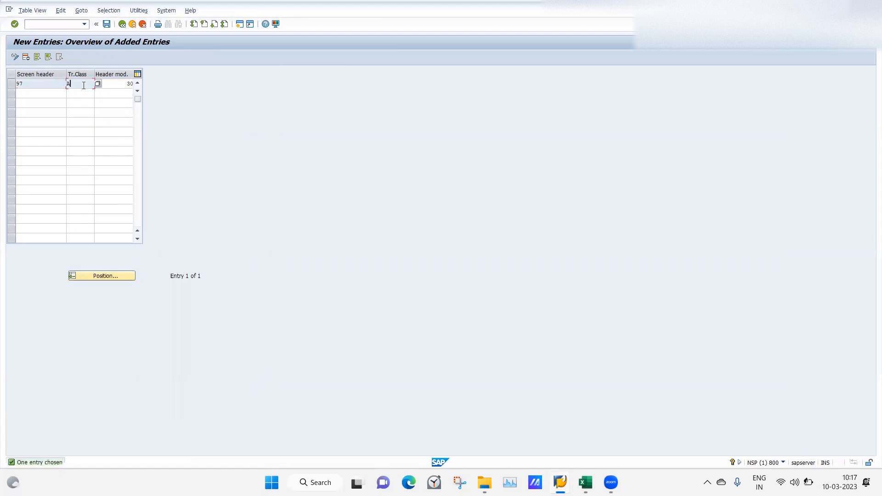
click(103, 85)
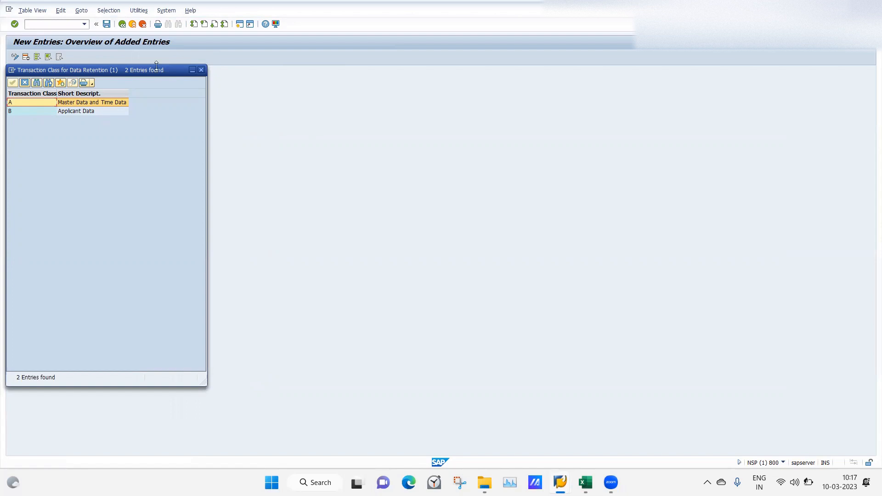
click(202, 71)
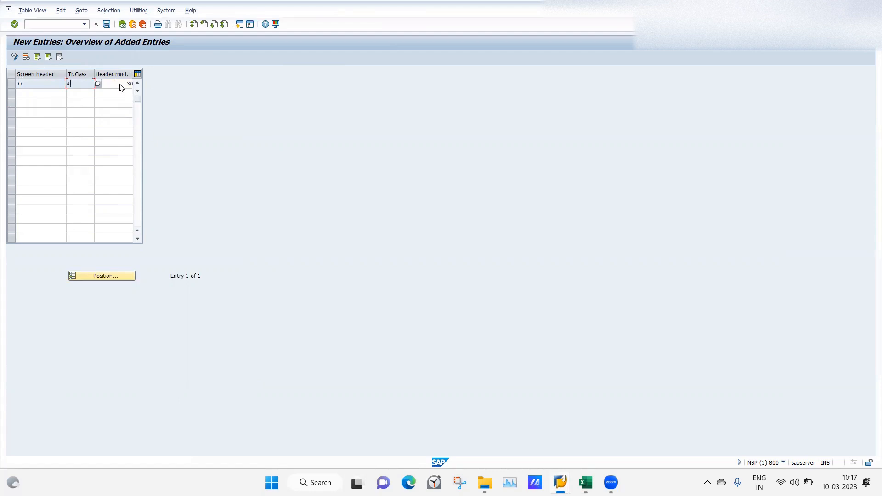
click(106, 25)
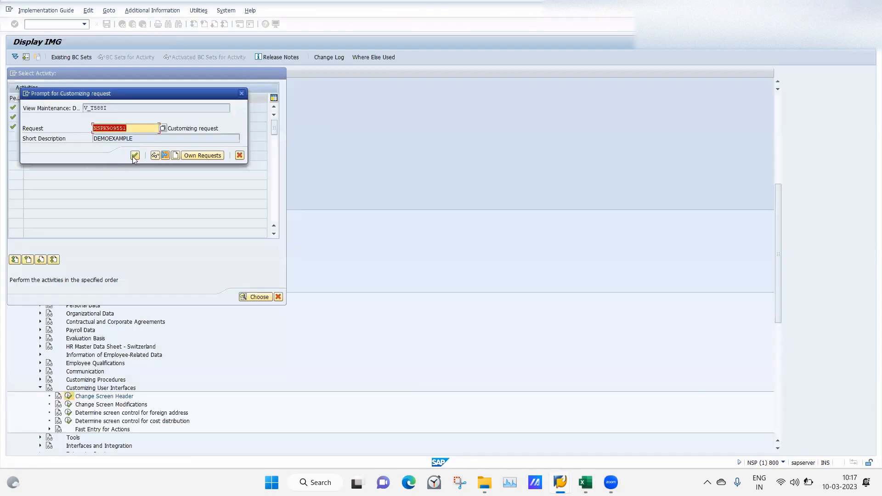
click(134, 156)
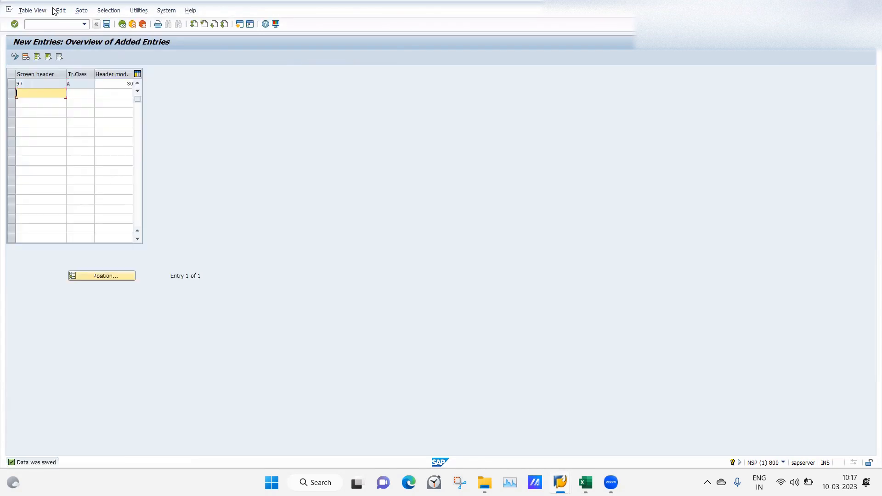
click(122, 24)
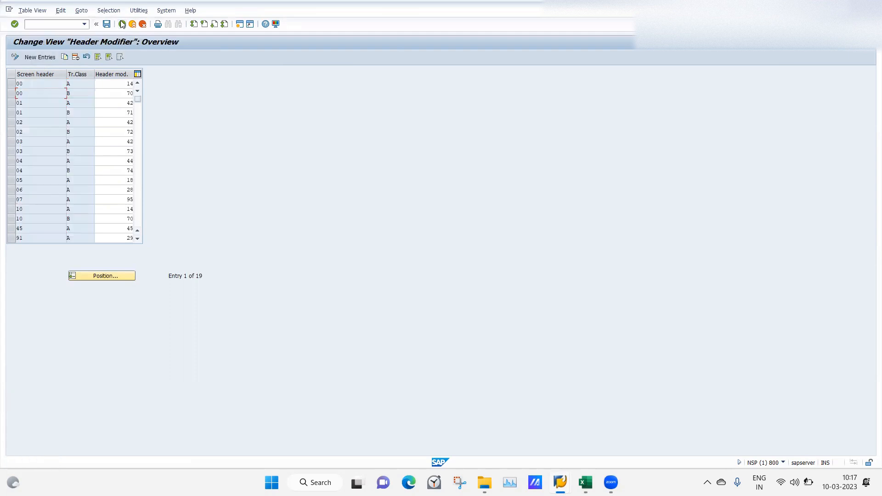
click(121, 24)
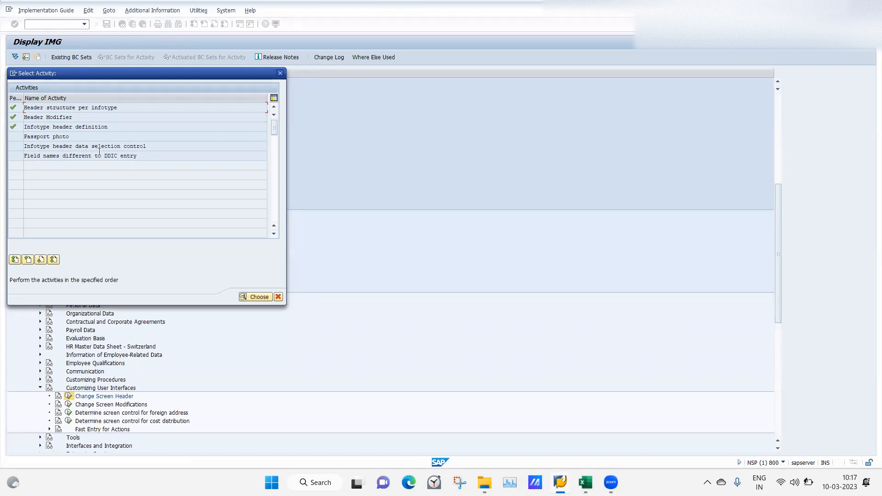
Open the Field names different to DDIC entry activity, and display the employee's Addresses infotype in the HR master data session
double_click(34, 157)
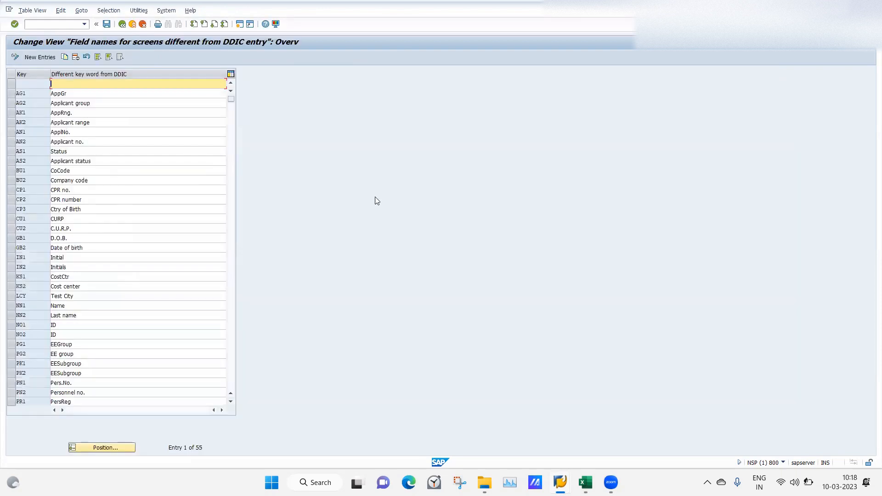
mouse_move(588, 481)
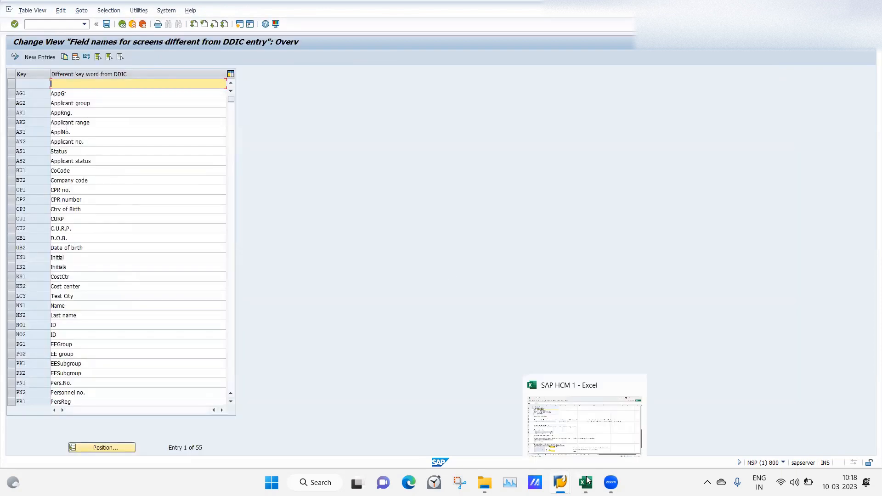
mouse_move(560, 482)
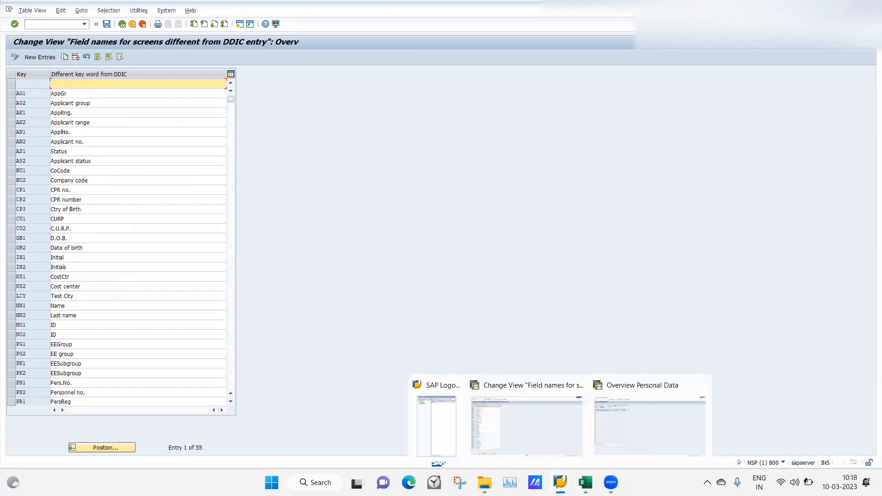
click(630, 453)
click(122, 24)
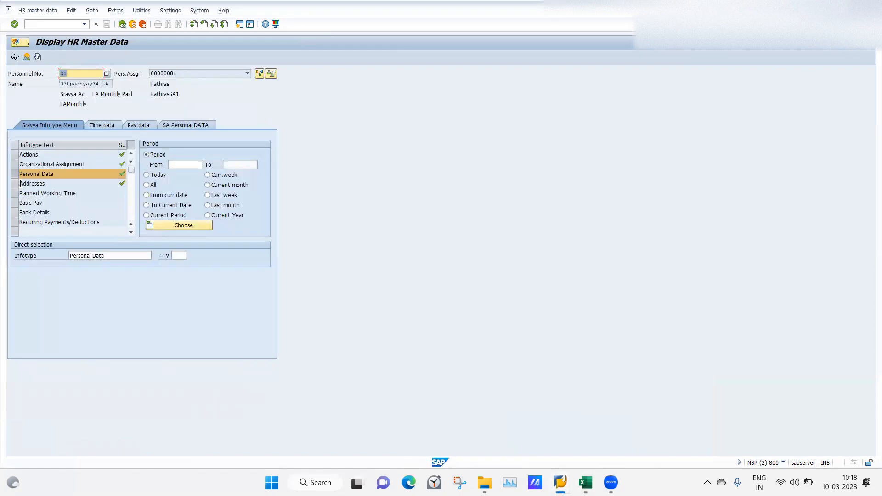
click(19, 183)
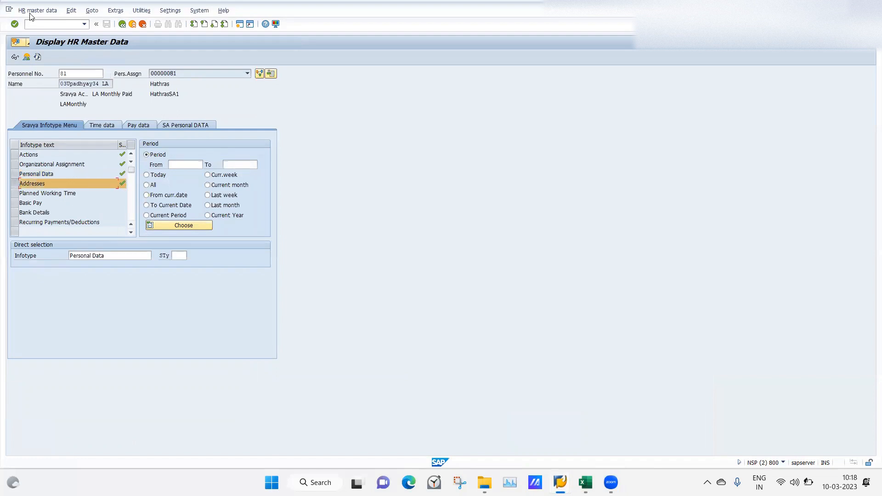
click(27, 57)
double_click(50, 124)
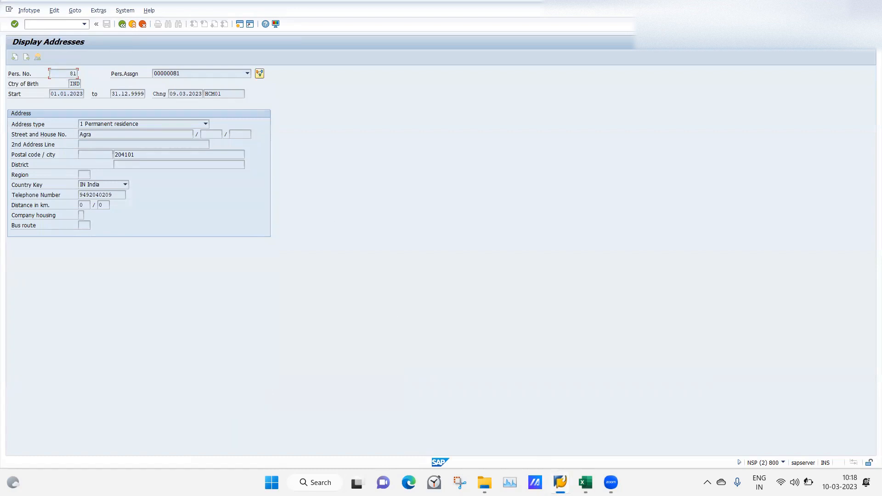
Return to the customizing session, reopen Field names different to DDIC entry and position the keyword list at SI1
mouse_move(560, 483)
click(524, 419)
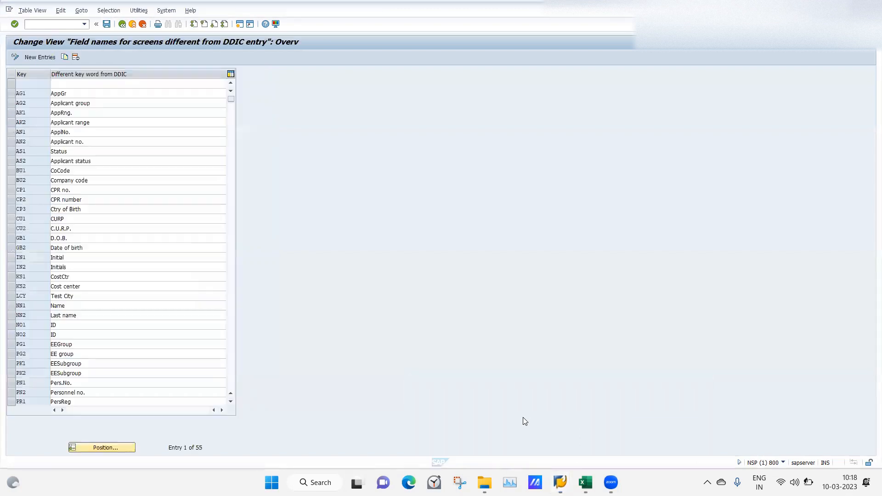
click(121, 24)
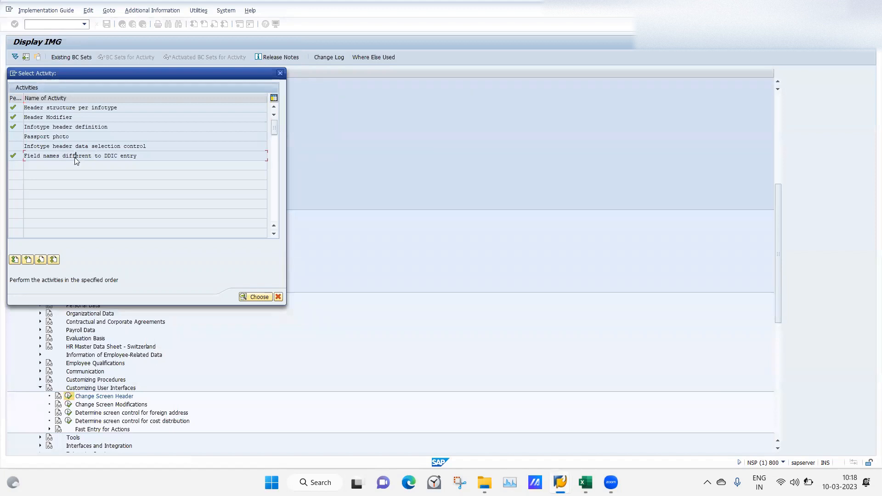
double_click(76, 158)
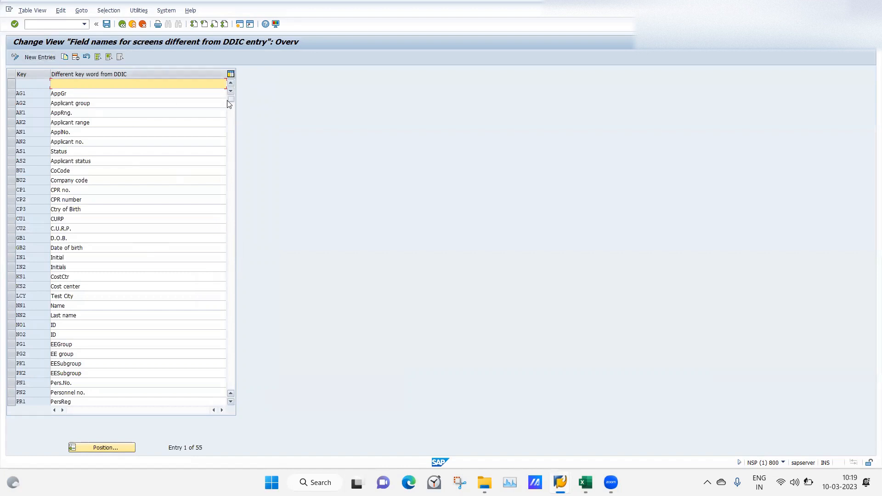
click(105, 448)
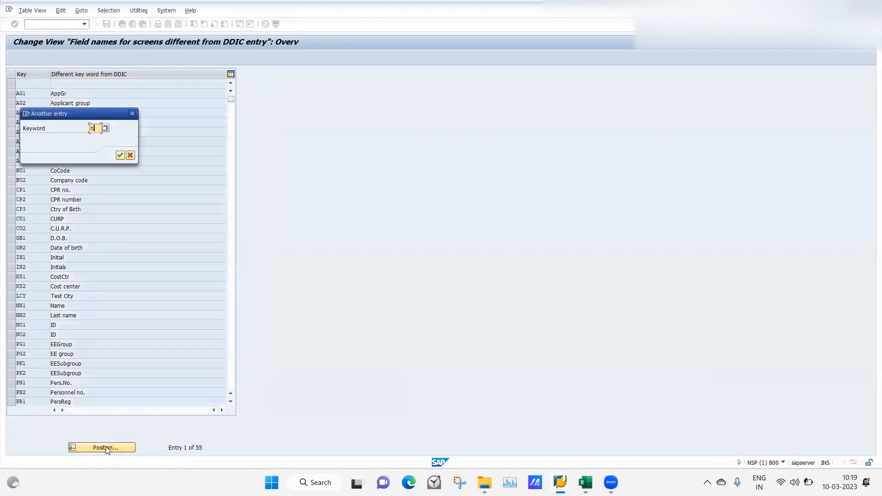
text(h)
key(BackSpace)
text(SI1)
key(Return)
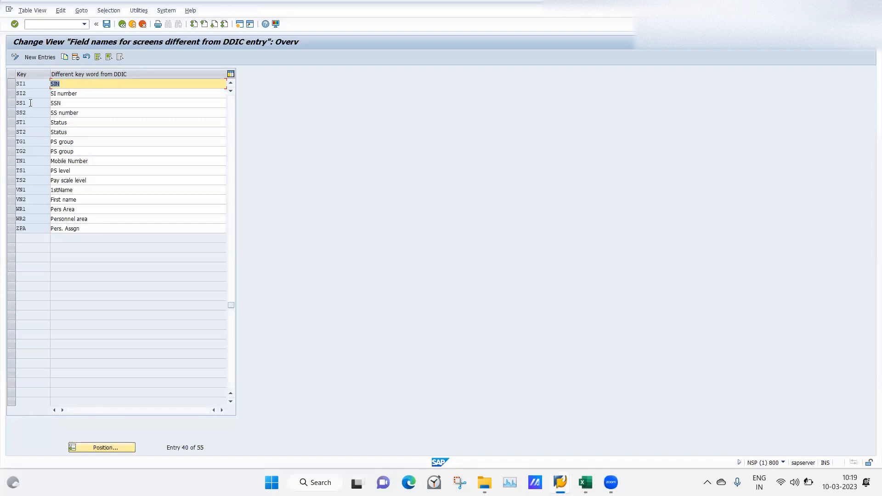
Add a field name entry with key SHN and the different keyword text HouseNumber
click(41, 58)
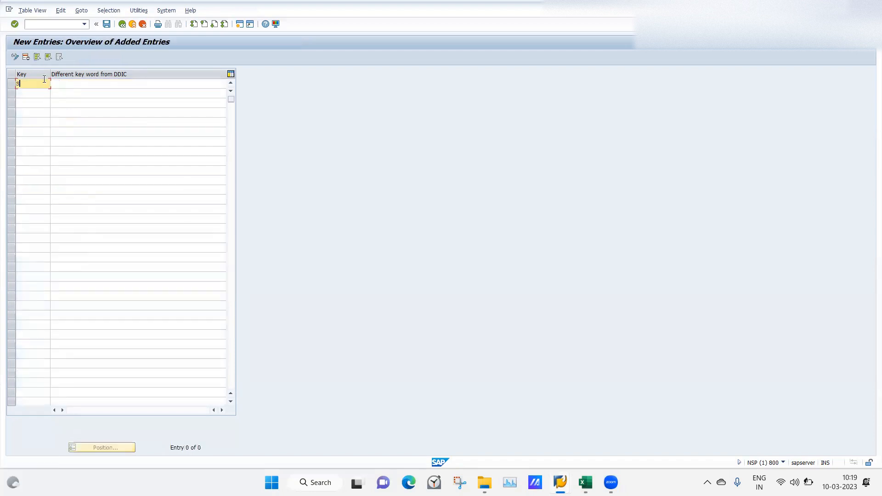
key(Tab)
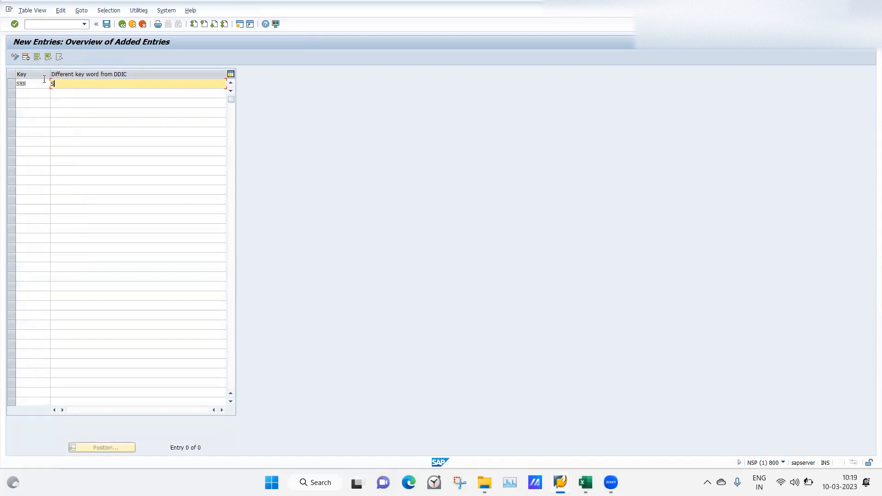
key(BackSpace)
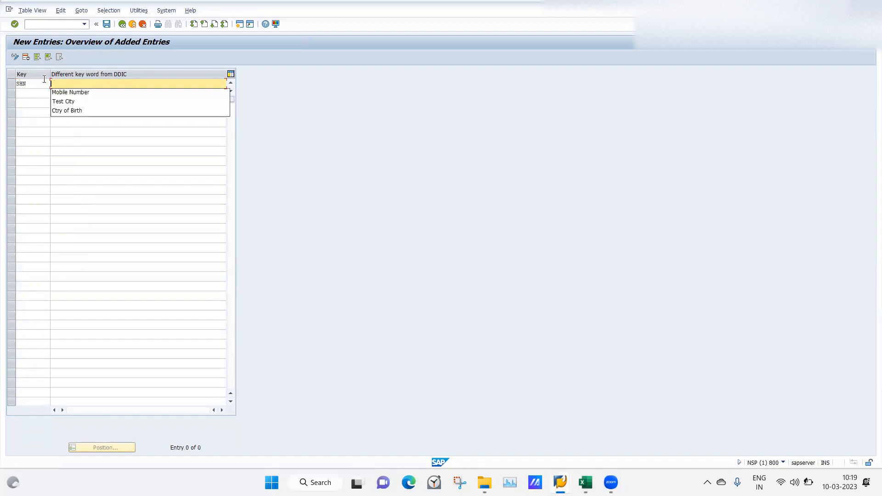
text(H)
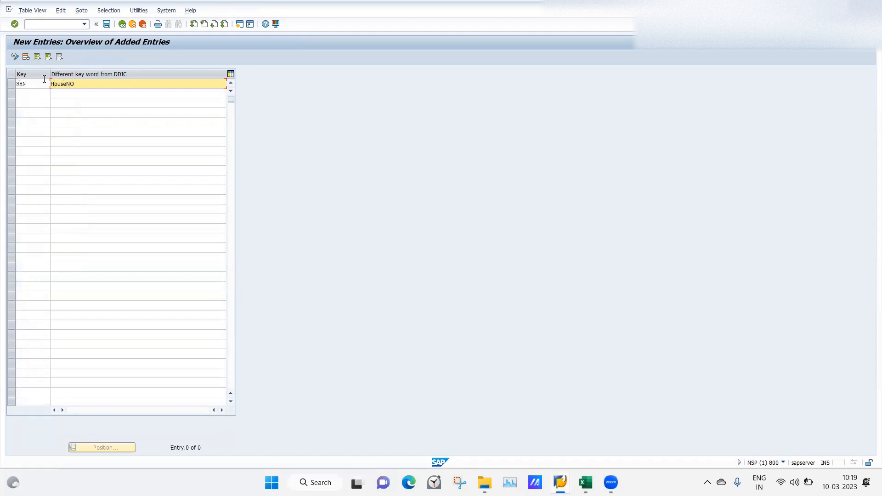
text(ouseNumber)
key(Return)
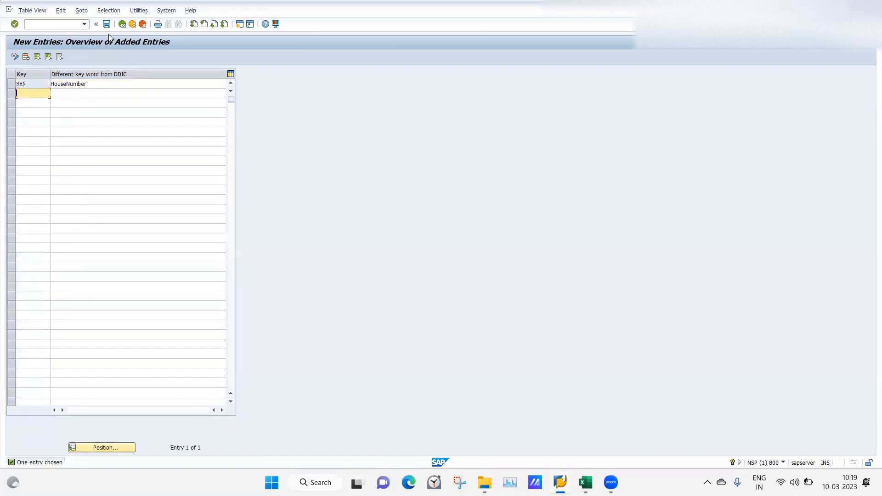
Save the SHN keyword under the DEMOEXAMPLE customizing request and return to the activity list
click(106, 27)
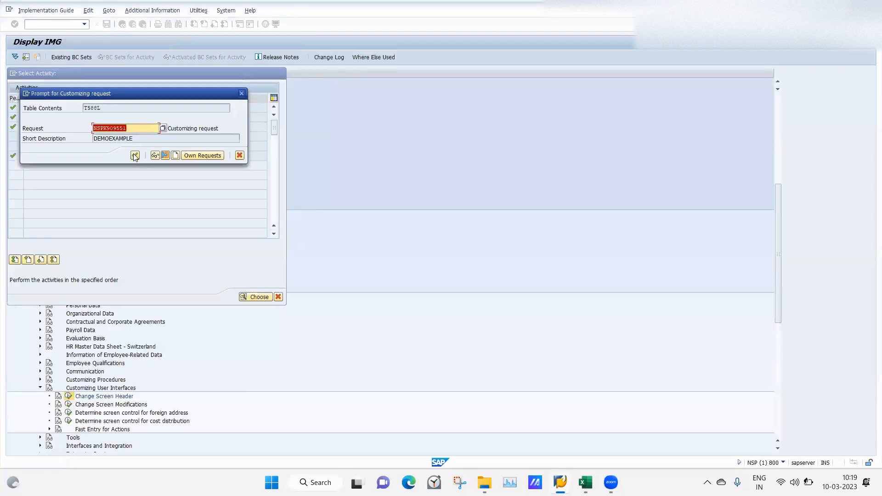
click(135, 156)
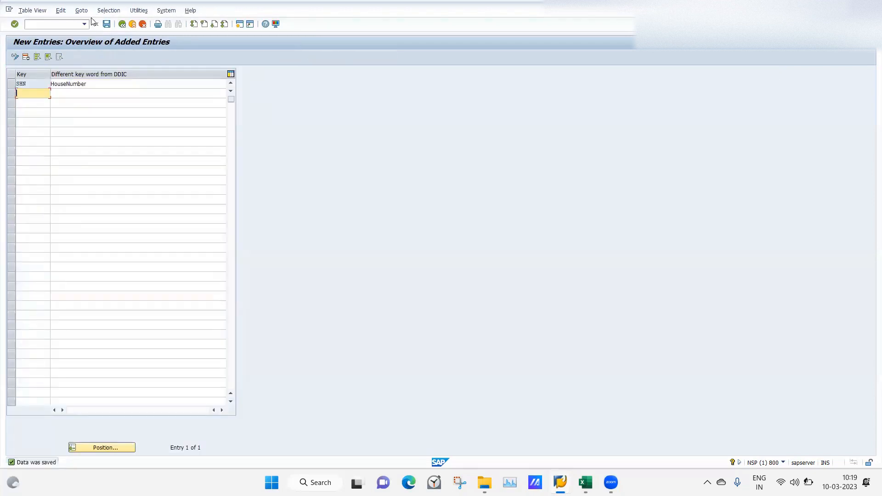
click(122, 24)
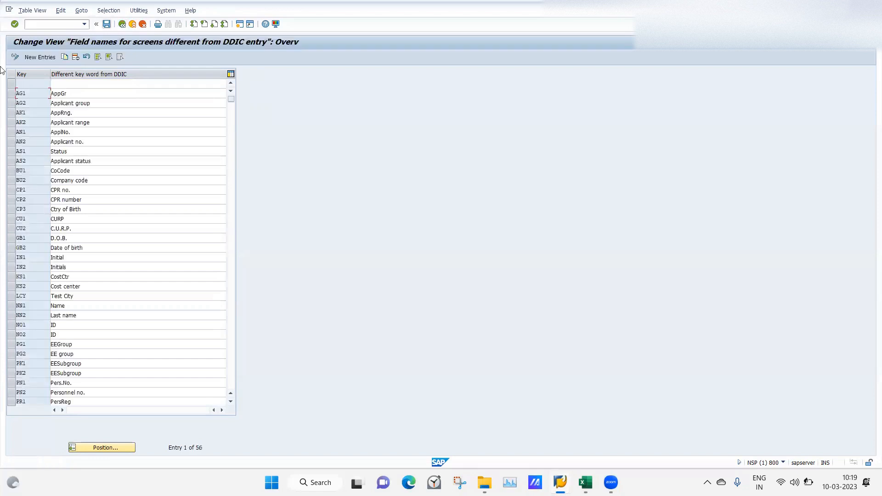
click(122, 25)
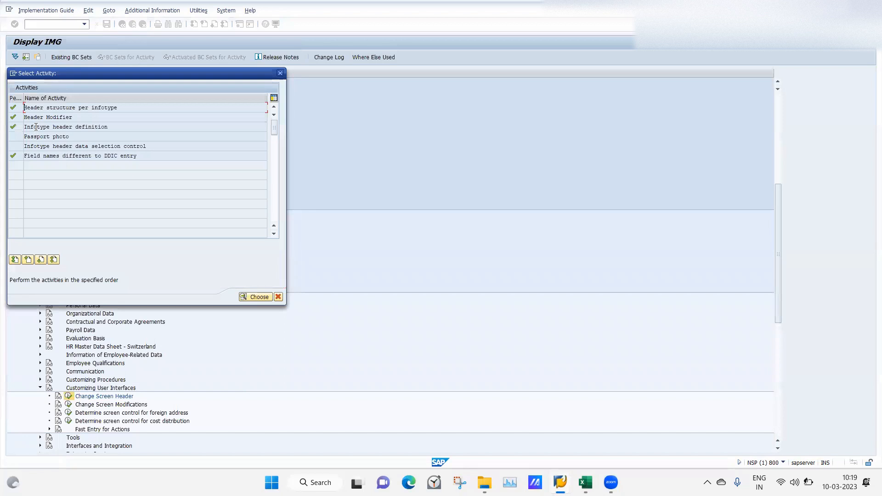
Open the Infotype header definition activity, review the existing header modifier entries, and start a new entry with header modifier 30
double_click(35, 127)
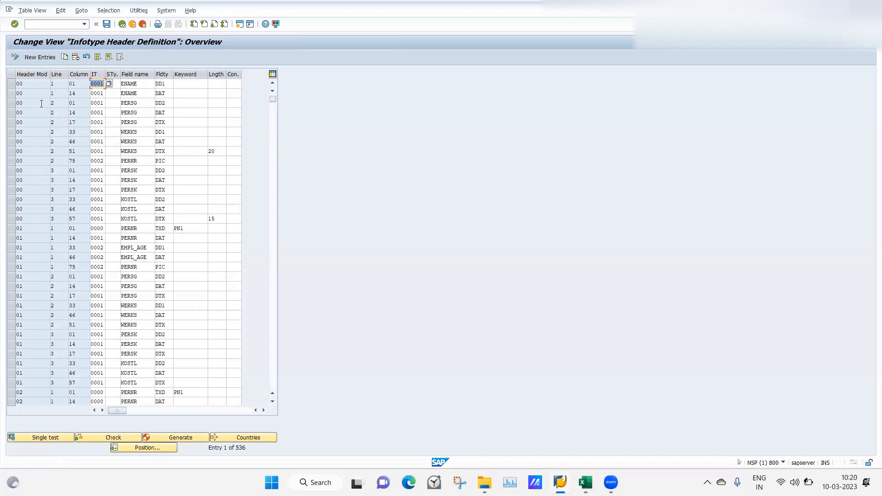
click(273, 322)
click(273, 322)
click(273, 322)
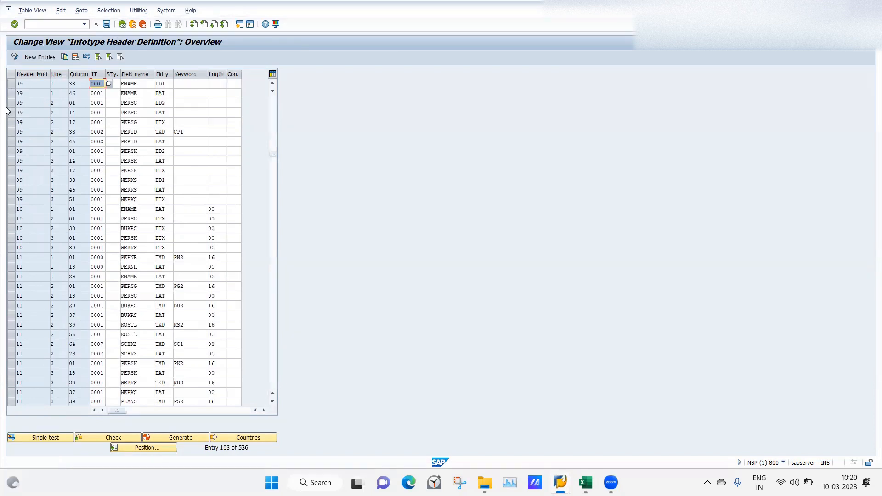
click(273, 253)
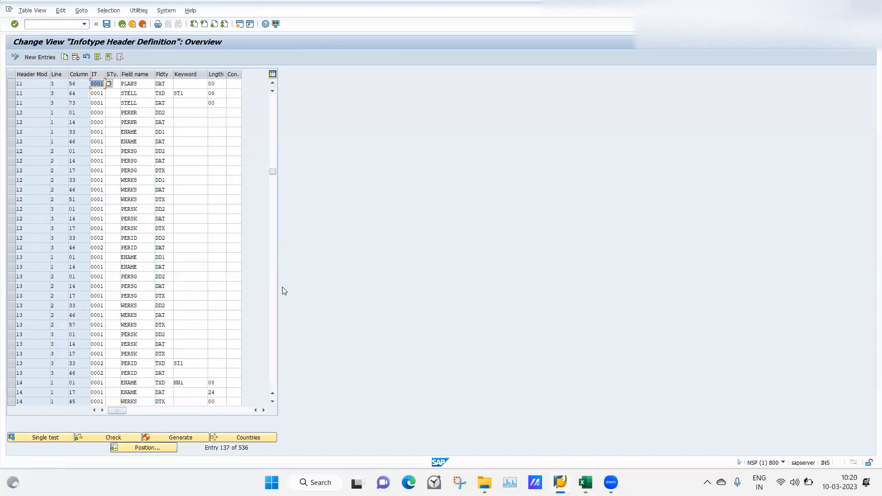
click(272, 294)
click(274, 295)
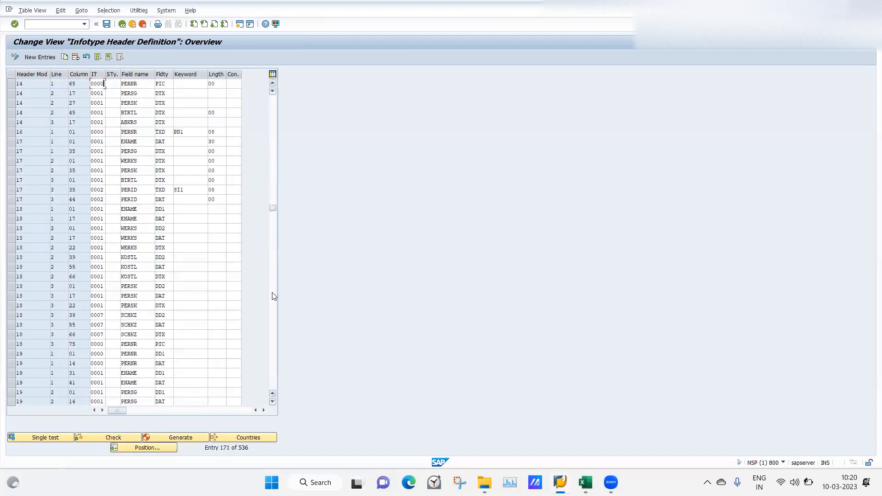
click(40, 57)
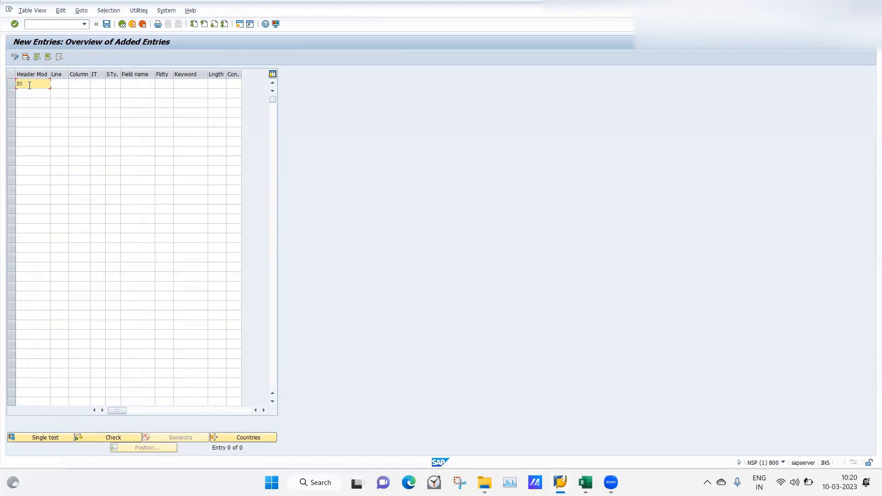
key(Tab)
Switch to the Excel class 13 notes, examine the header definition example and header line layout, and return to the new entries table
click(585, 482)
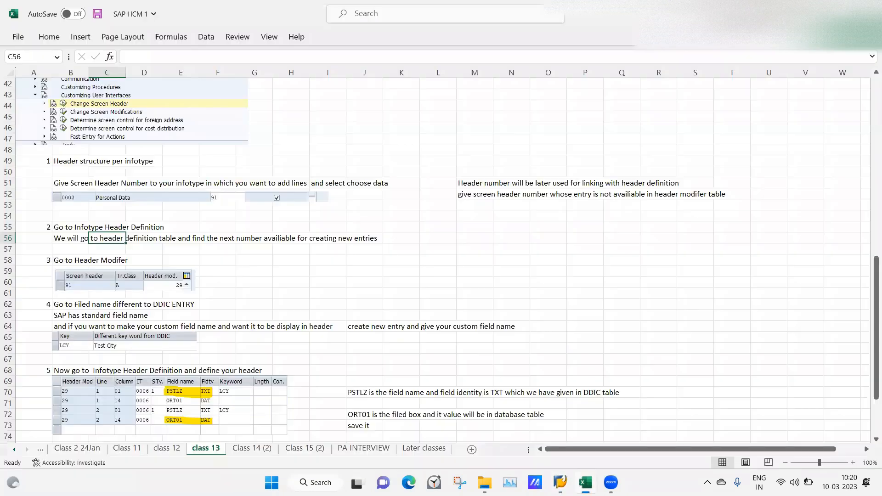
click(499, 284)
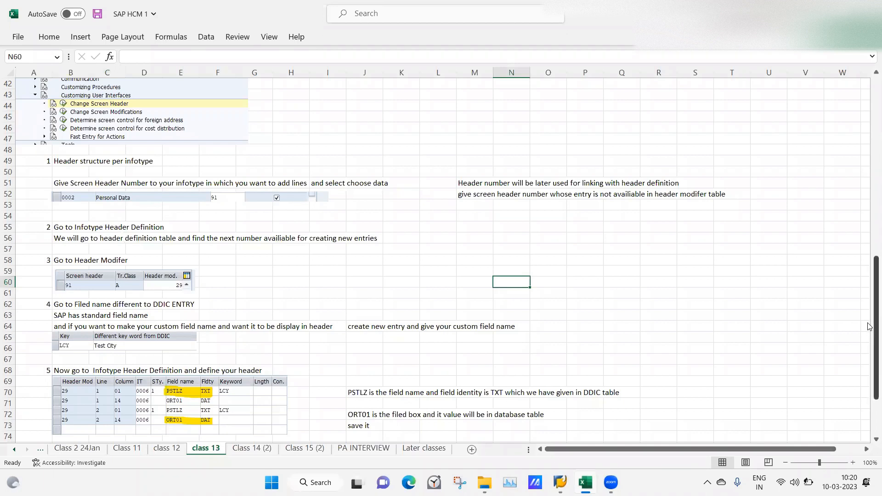
scroll(870, 326, up, 10)
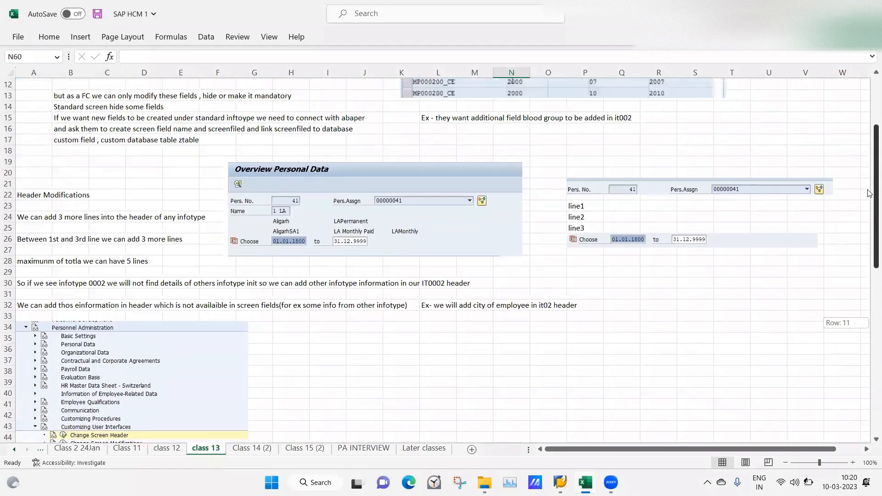
mouse_move(560, 483)
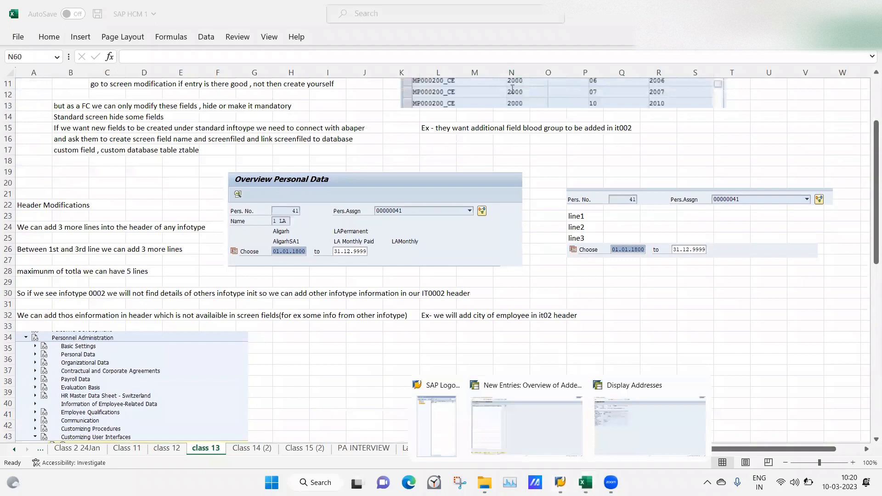
click(544, 414)
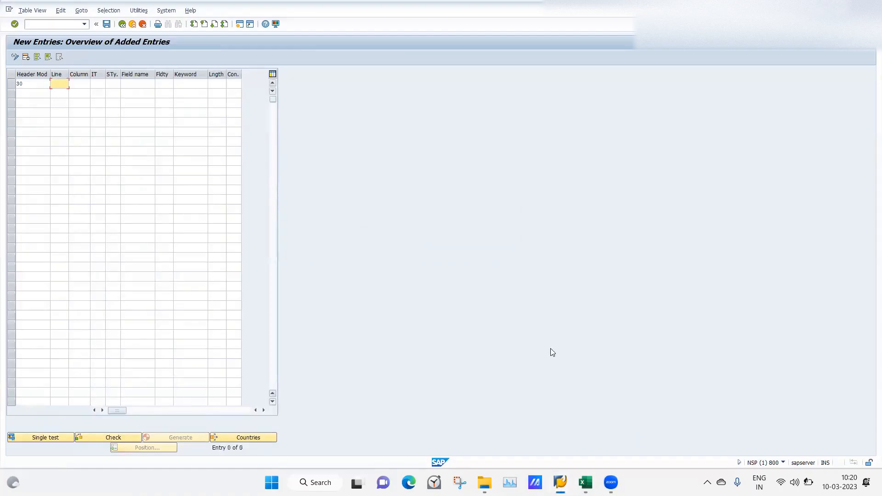
click(586, 482)
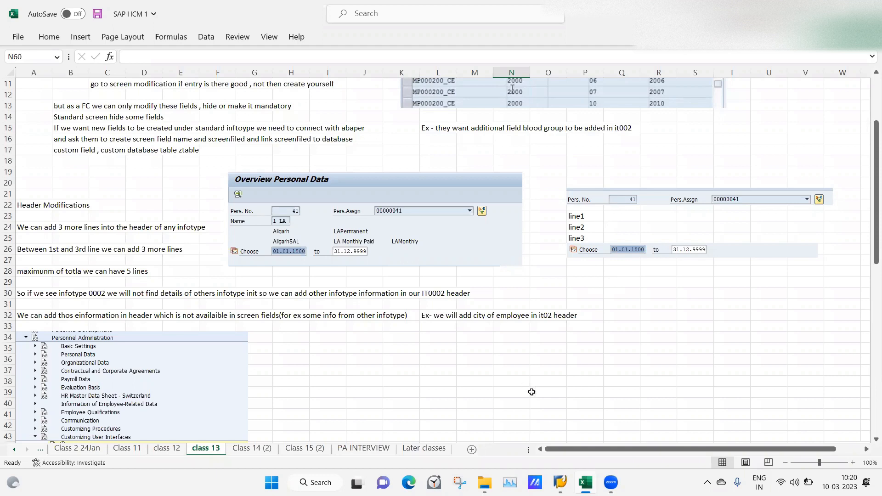
mouse_move(560, 483)
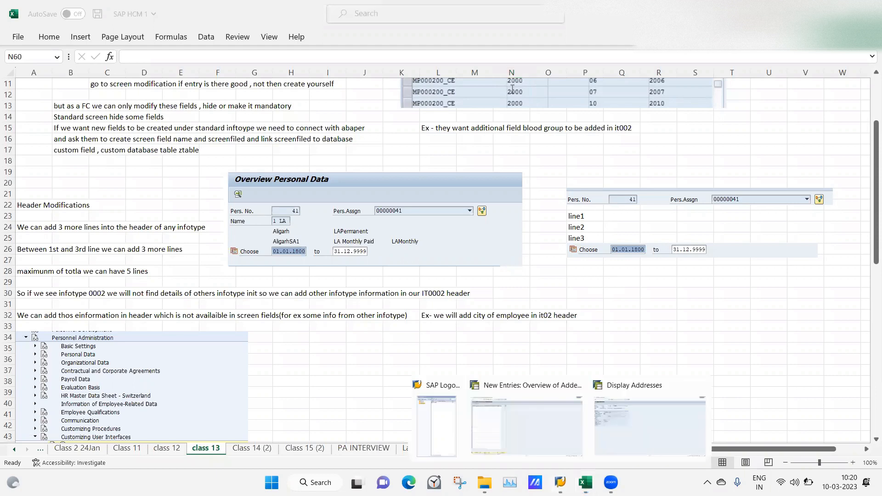
click(525, 429)
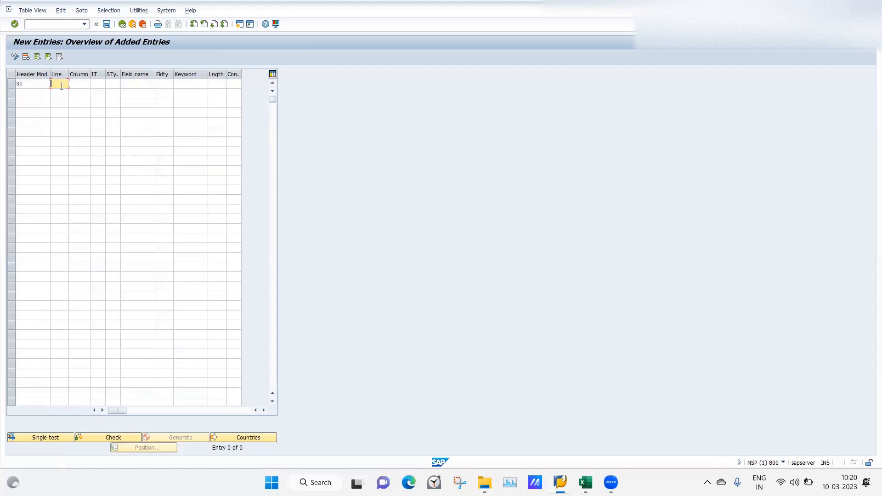
Complete the new header entry's position with line 1, column 1 and infotype 0006, consulting the line layout in the Excel notes
key(Tab)
key(alt+Tab)
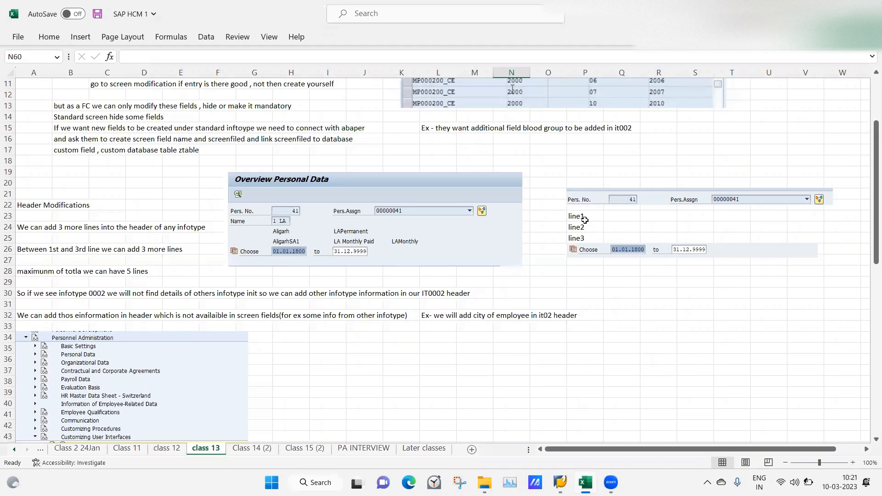
click(573, 217)
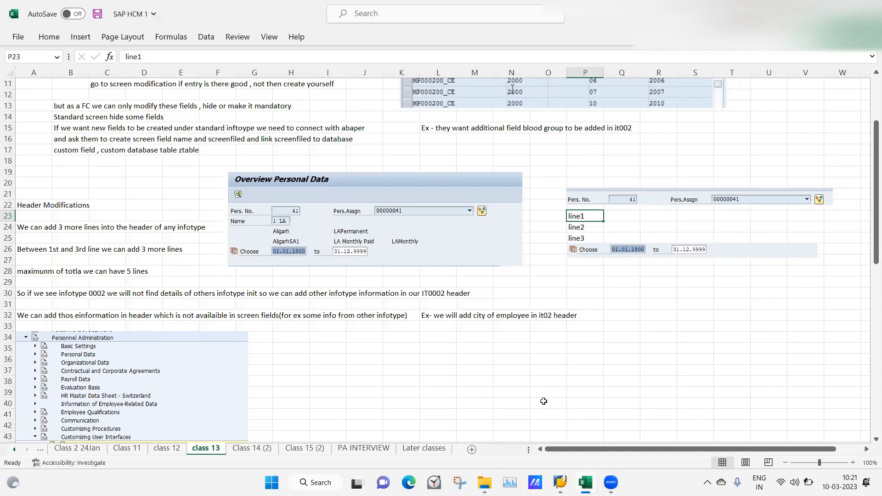
mouse_move(557, 481)
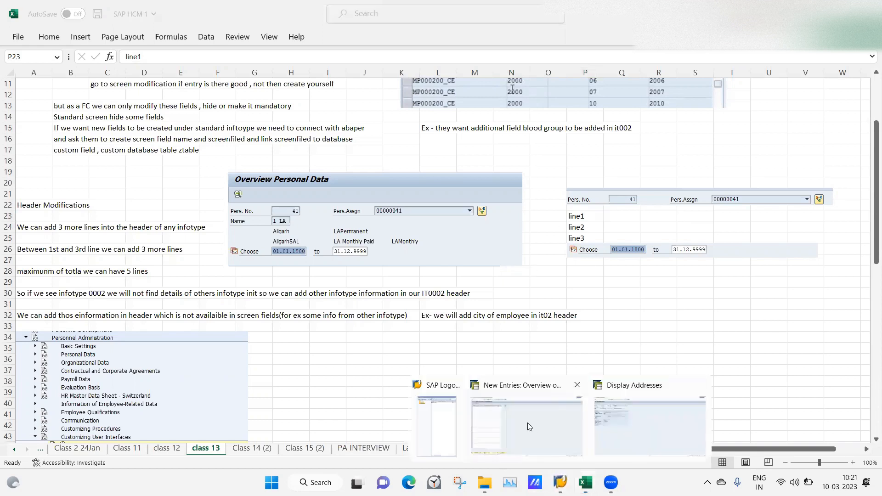
click(528, 423)
text(1)
key(Tab)
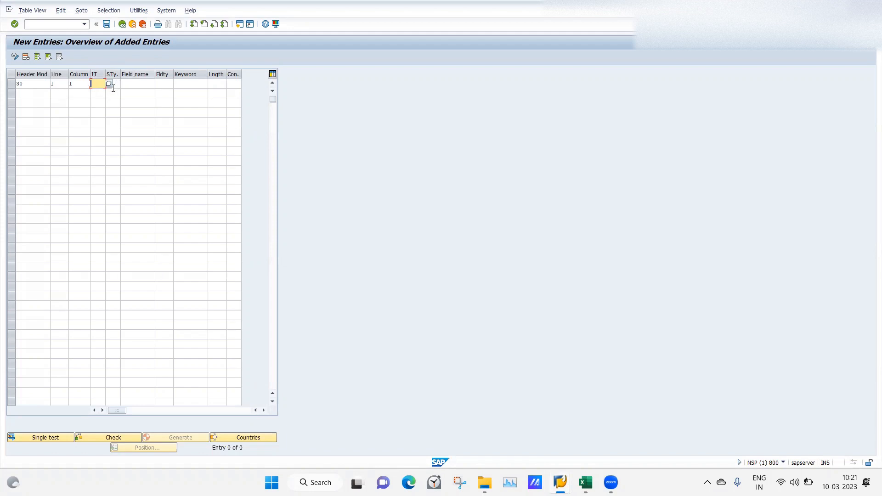
text(0006)
key(Tab)
In the HR master data session, leave the address record, restrict the Addresses infotype to subtype 1 and check it in the subtype list
mouse_move(561, 482)
click(621, 432)
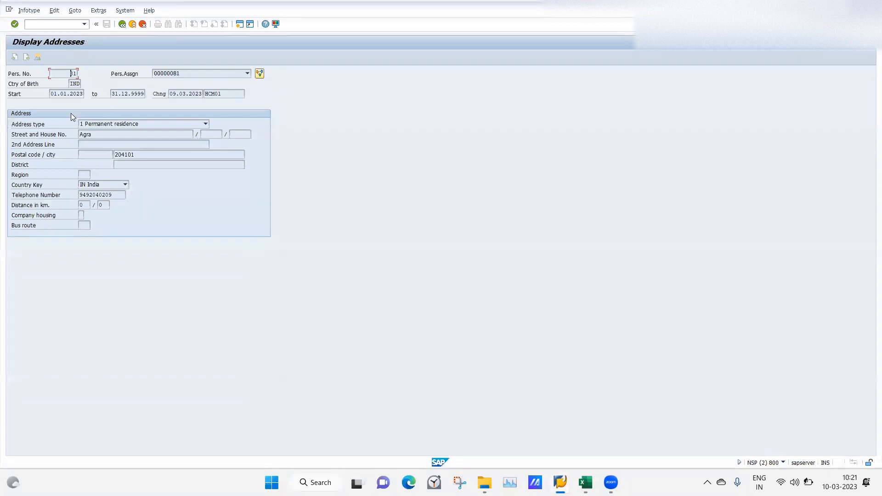
key(F3)
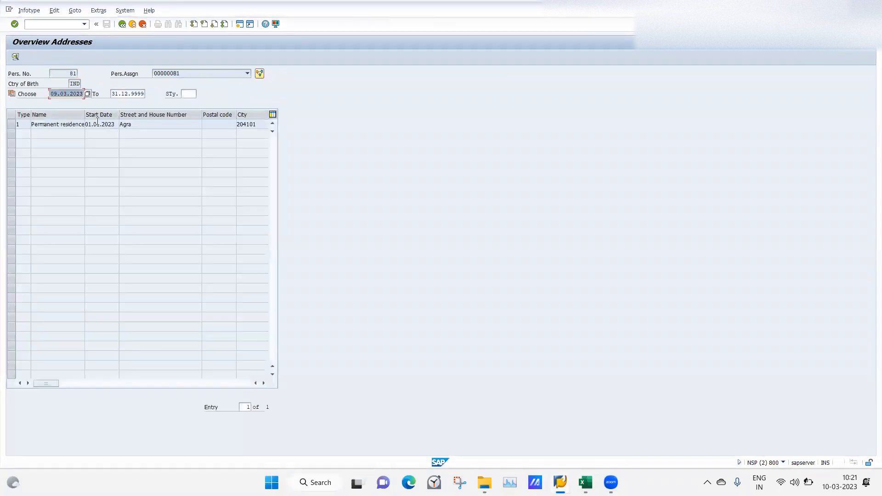
key(F3)
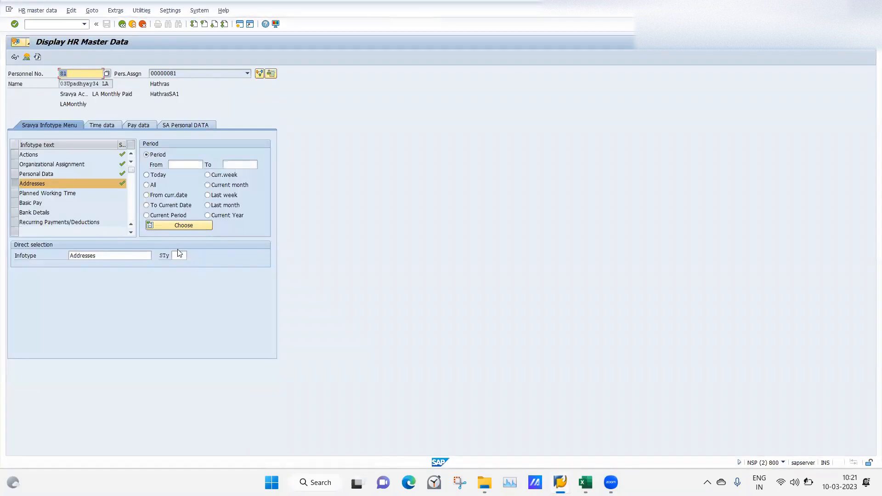
click(178, 256)
text(1)
key(Return)
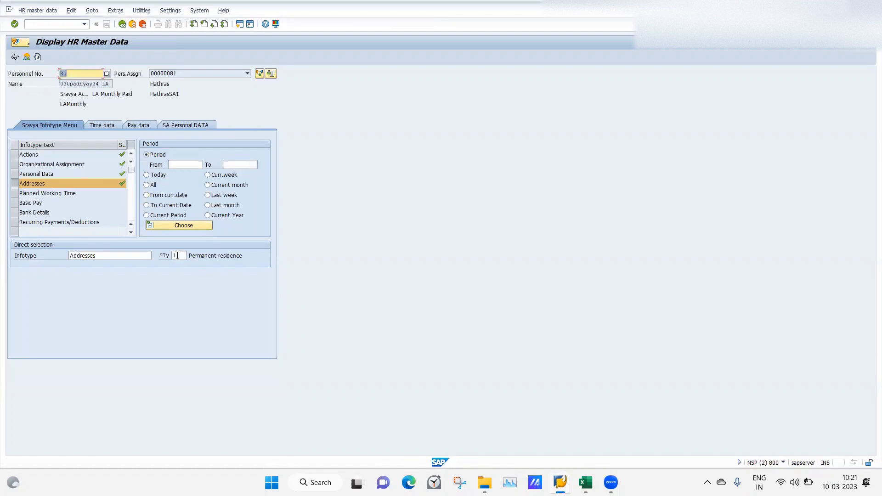
click(178, 256)
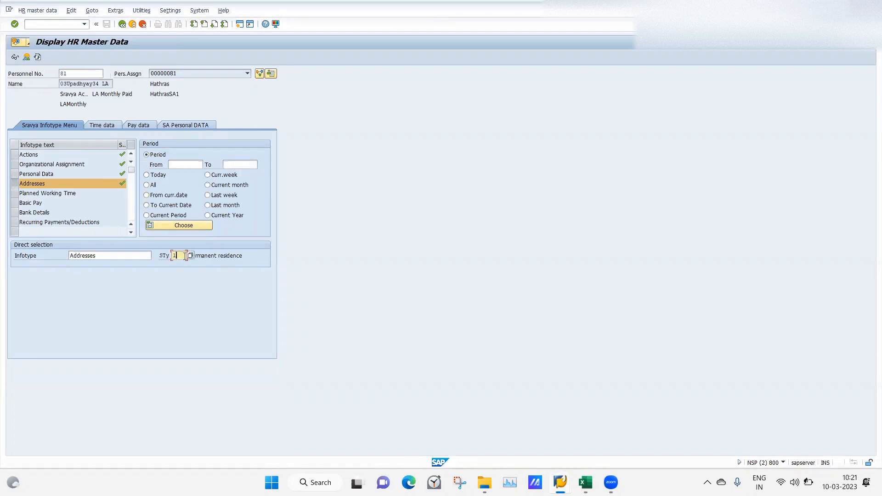
click(191, 255)
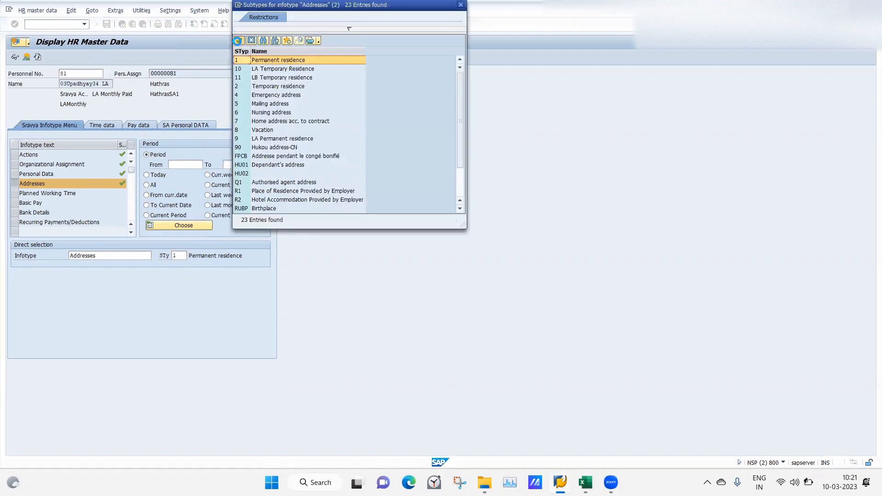
click(238, 40)
Return to the header definition session and set the new entry's subtype to 1
mouse_move(560, 483)
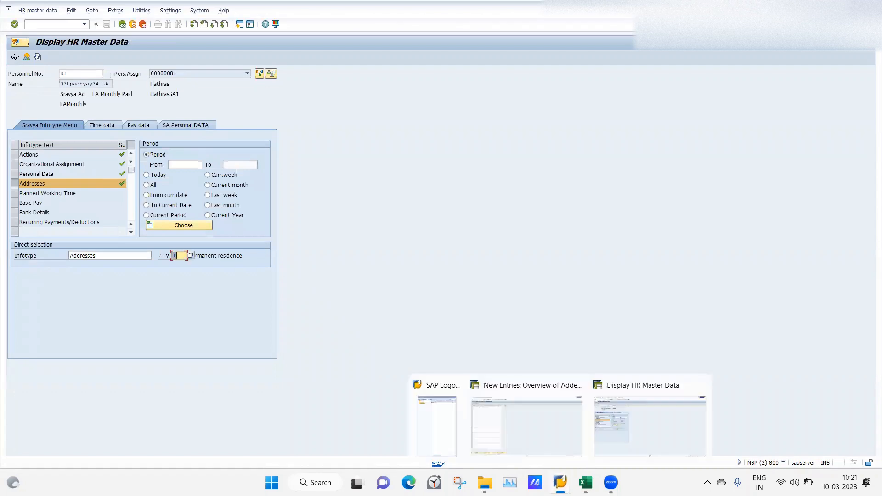
click(529, 438)
click(109, 84)
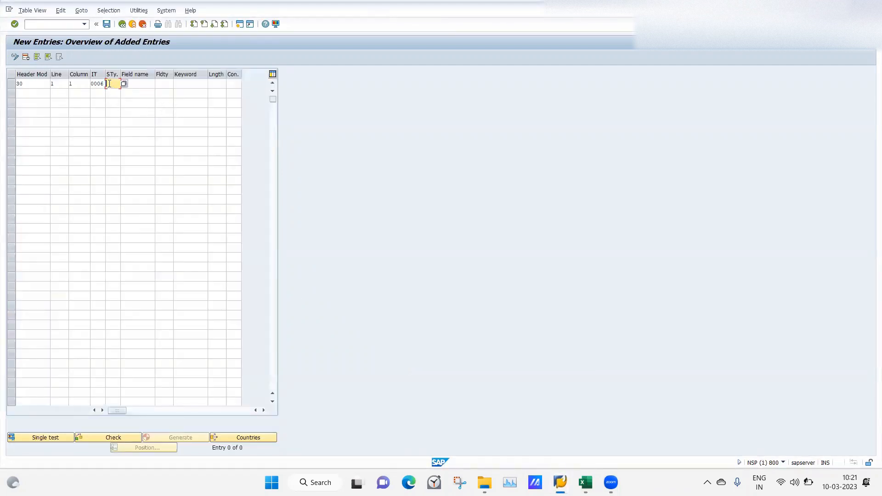
click(143, 83)
Display the employee's permanent residence record in HR master data and copy the Street and House No. field name from its technical information
click(560, 482)
click(630, 422)
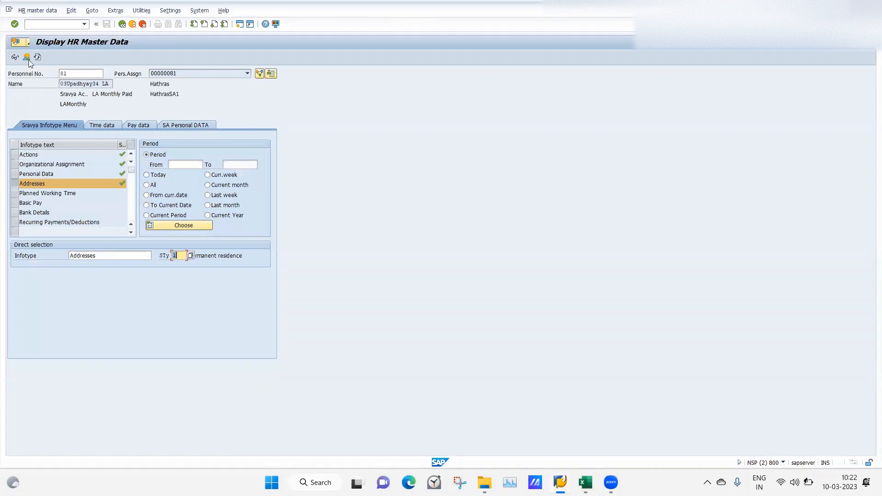
click(27, 57)
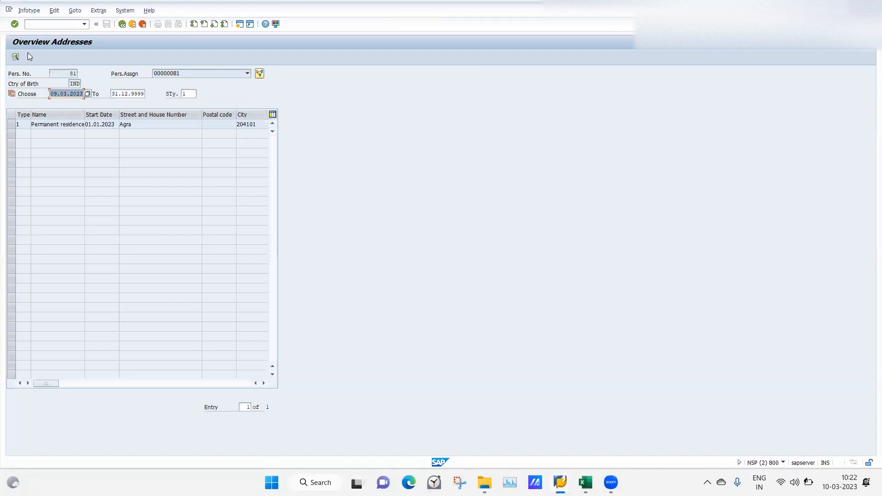
click(54, 125)
double_click(53, 125)
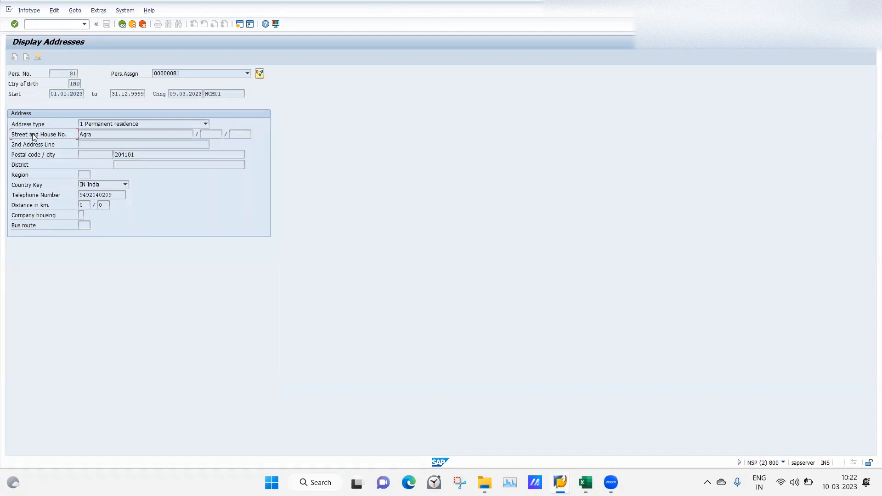
key(F3)
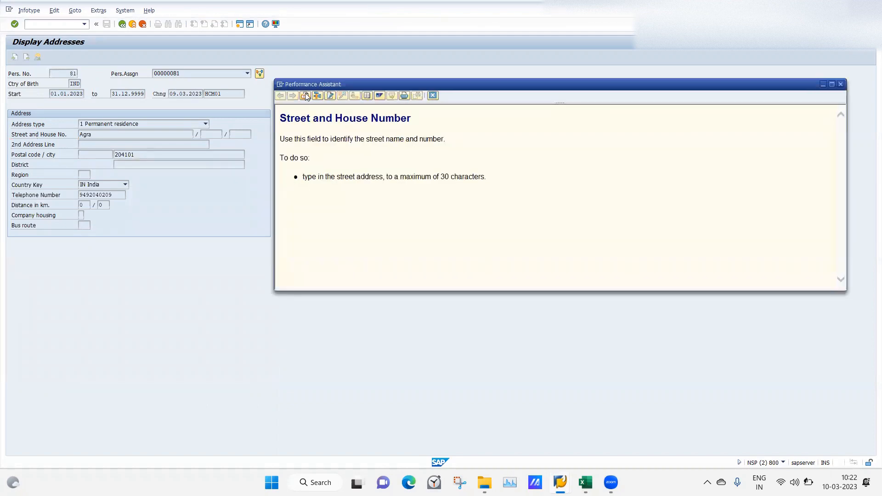
click(305, 95)
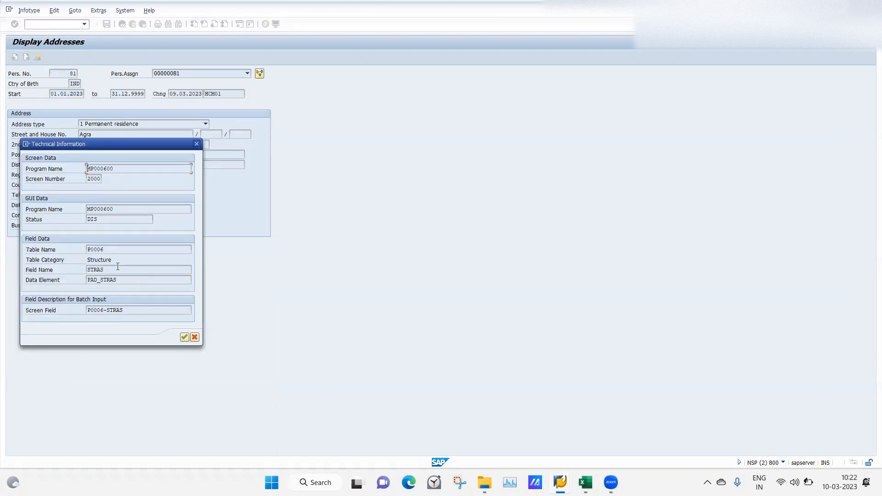
drag(118, 268, 72, 270)
key(ctrl+c)
Back in the header definition session, set the entry's field name to STRAS (Street and House No.) from the list of possible values
mouse_move(560, 481)
click(427, 398)
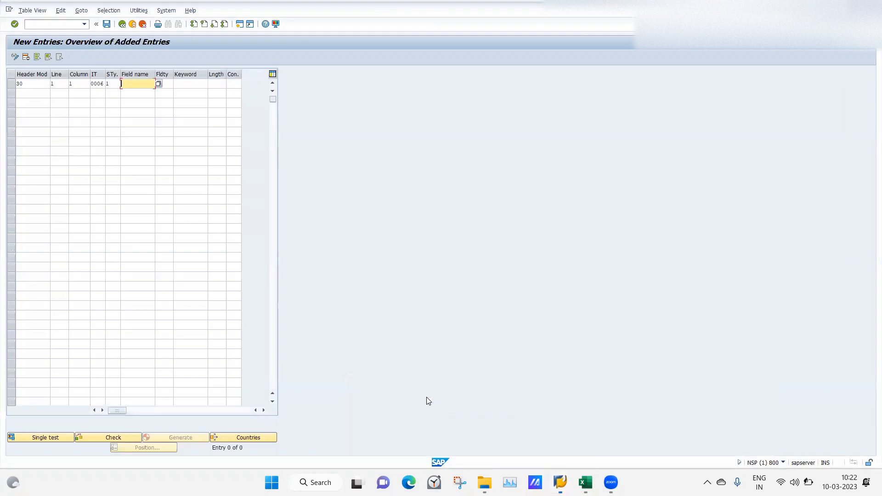
click(158, 83)
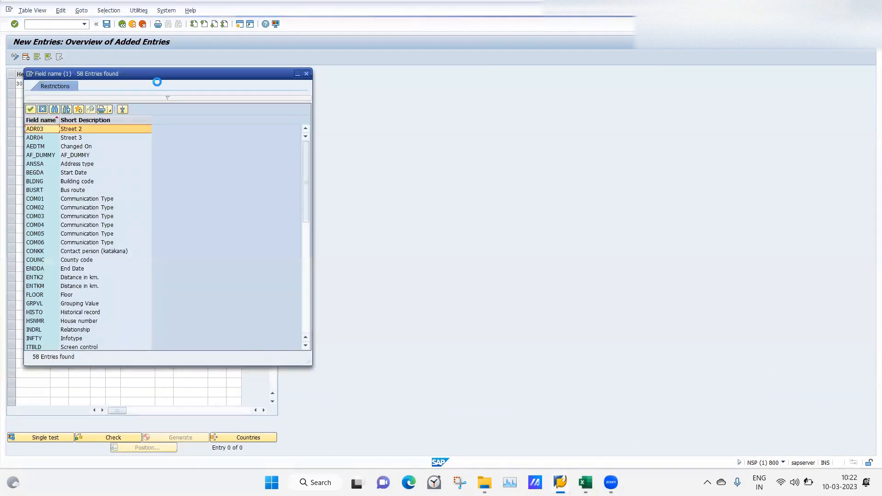
drag(304, 184, 306, 330)
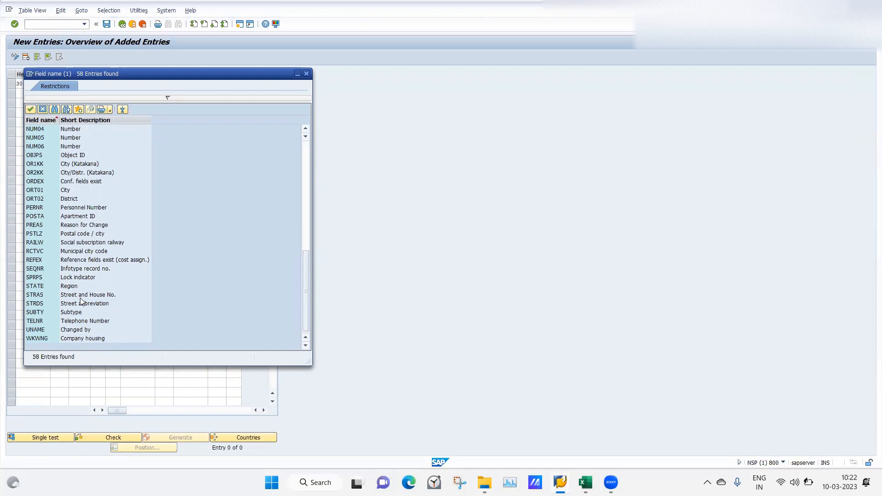
double_click(34, 296)
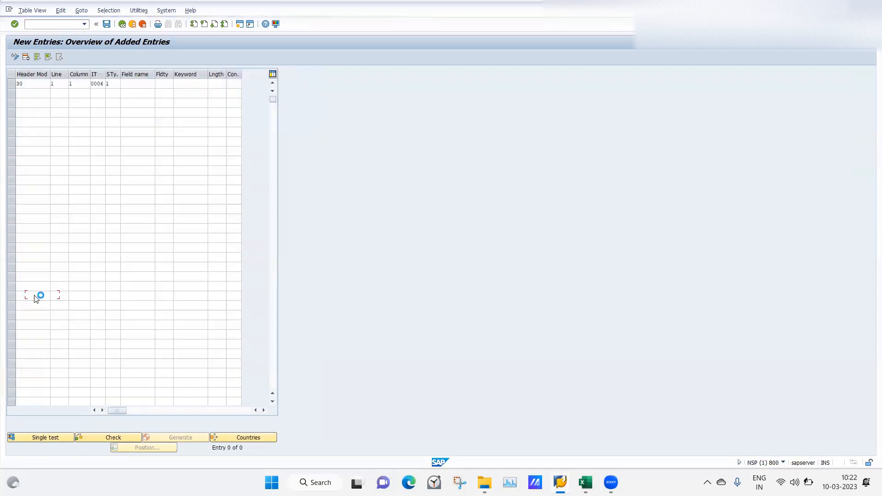
key(Tab)
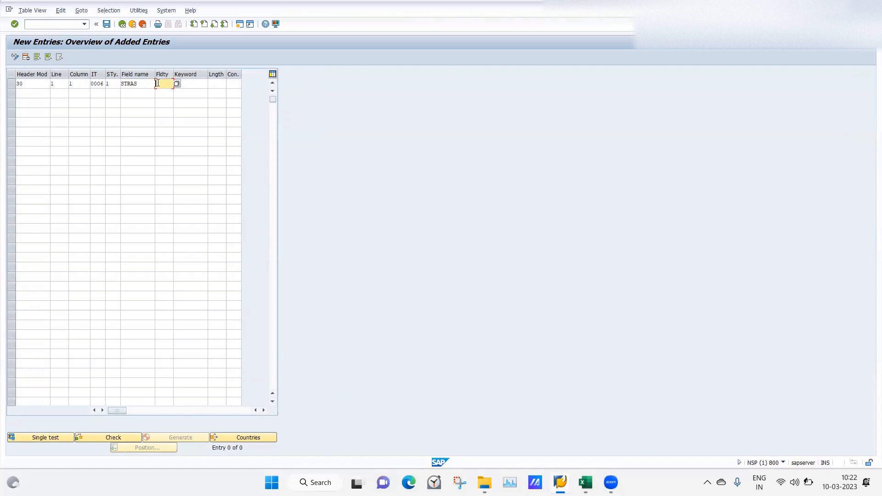
List the possible field types for the new entry, and in the HR master data session close the Street and House Number help
click(177, 84)
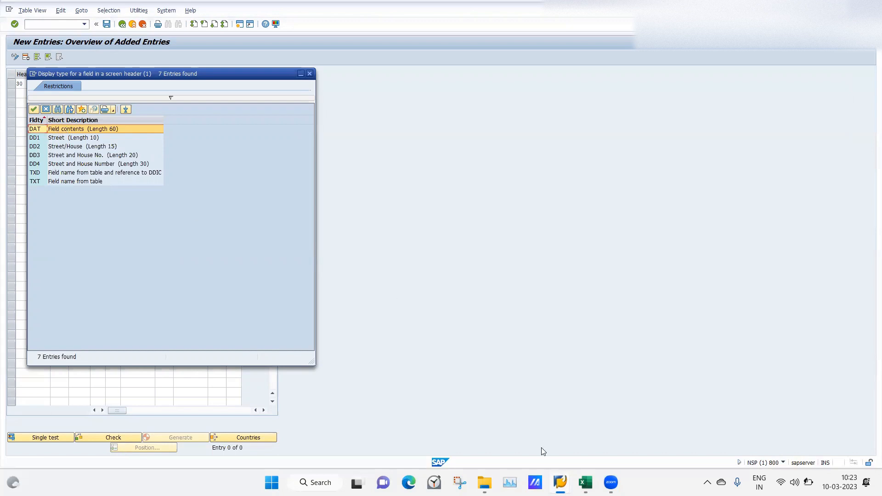
mouse_move(560, 482)
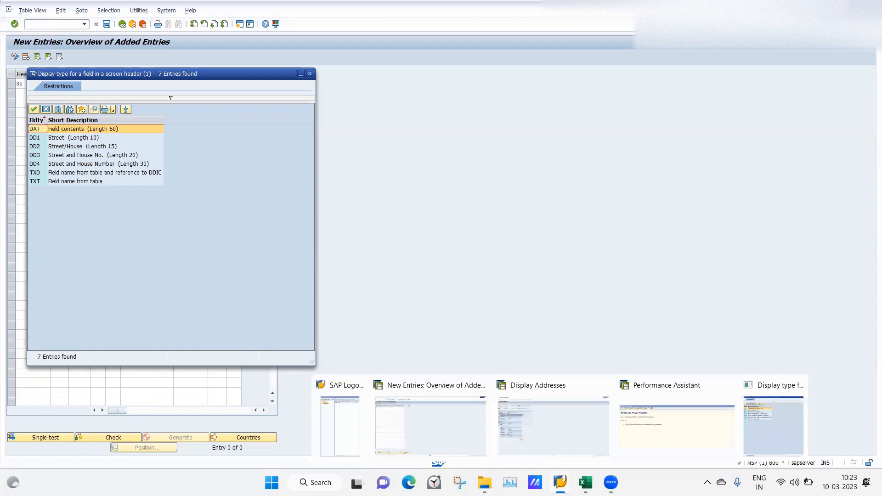
click(556, 423)
click(198, 145)
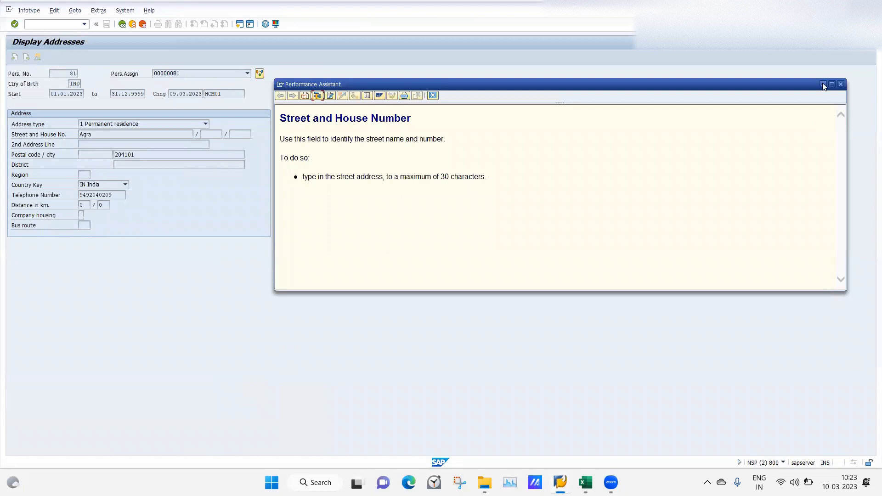
click(842, 84)
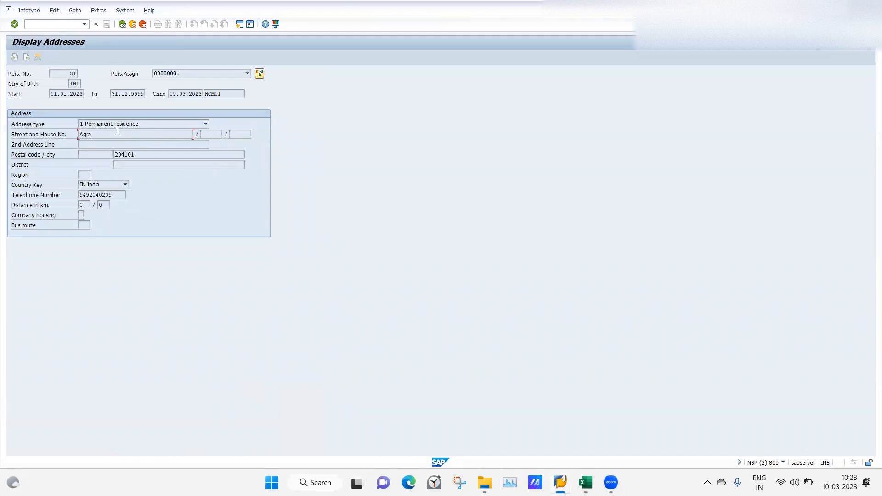
Look up the fields of table PA0006 in General Table Display and return to the Street and House No. field of the address record
click(22, 137)
key(Return)
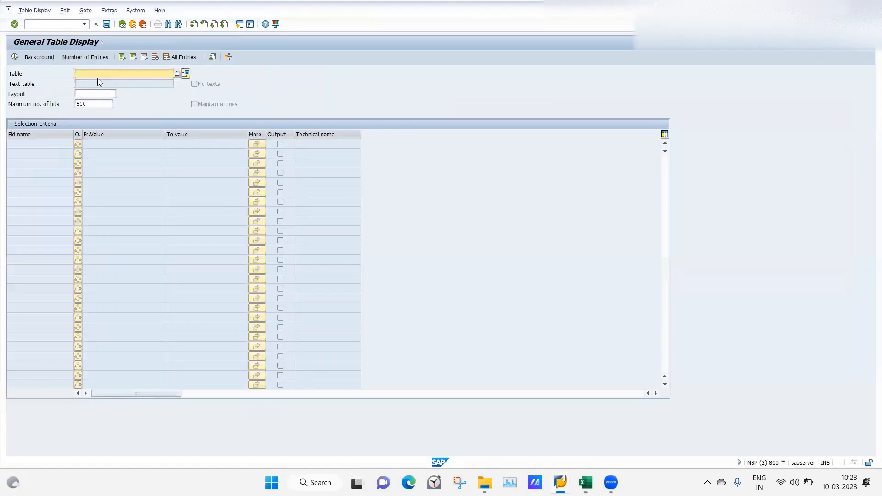
text(pa0006)
key(Return)
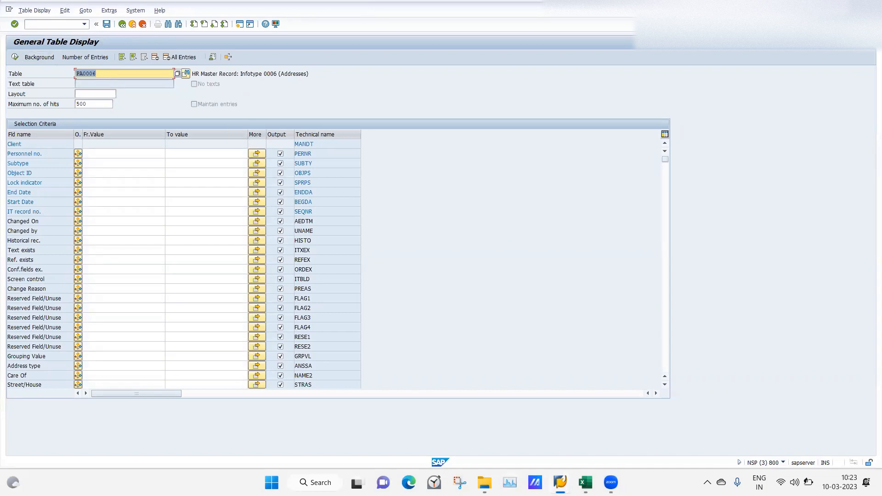
mouse_move(560, 483)
click(561, 413)
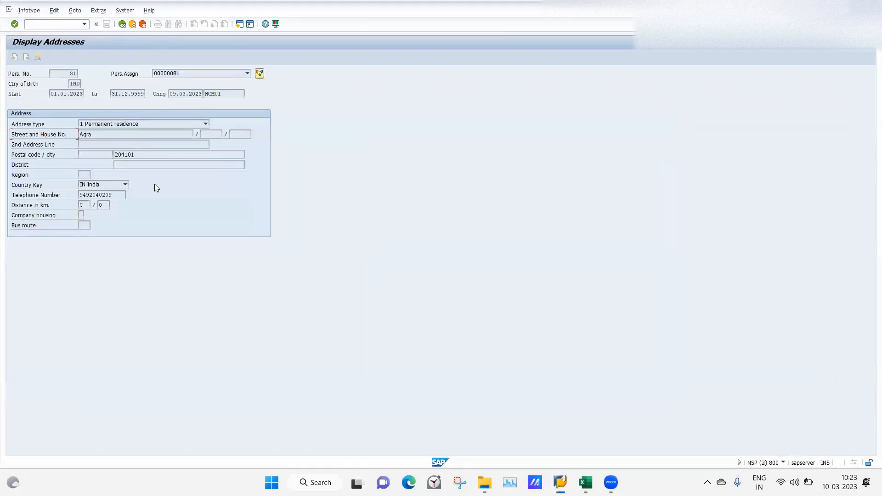
click(99, 134)
Close the General Table Display session and set the header entry's field type to TXT (Field name from table)
mouse_move(560, 478)
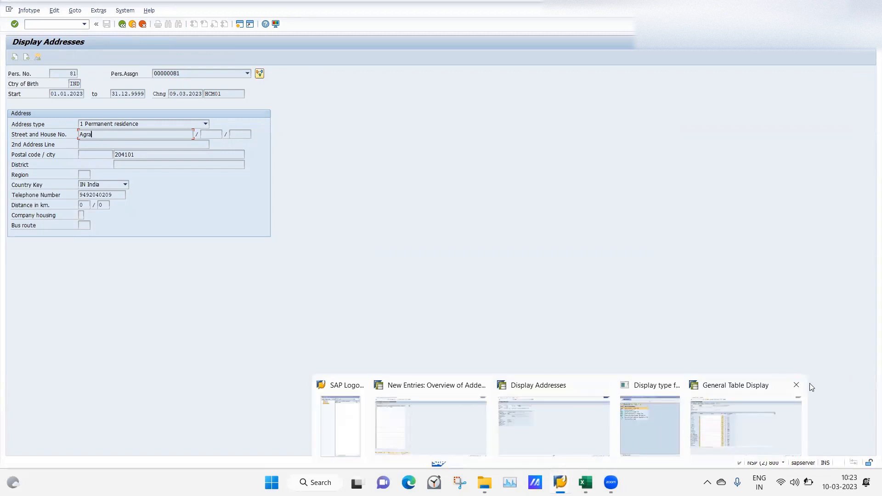
click(796, 385)
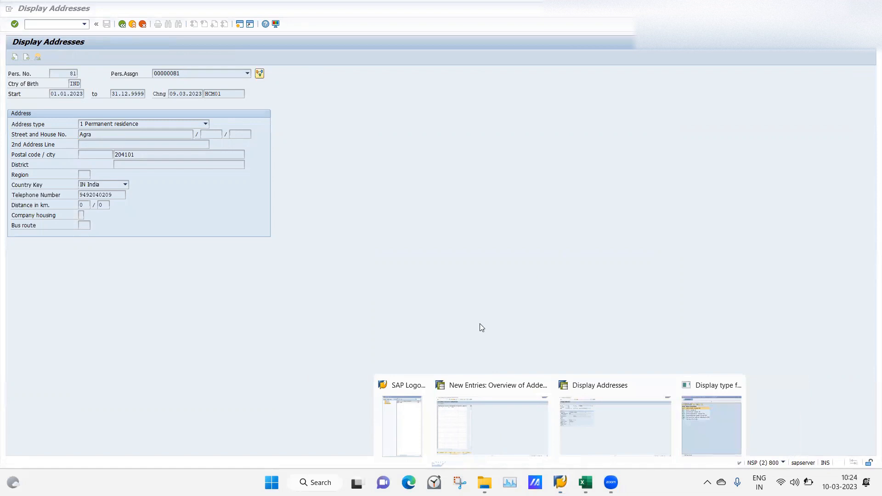
click(481, 415)
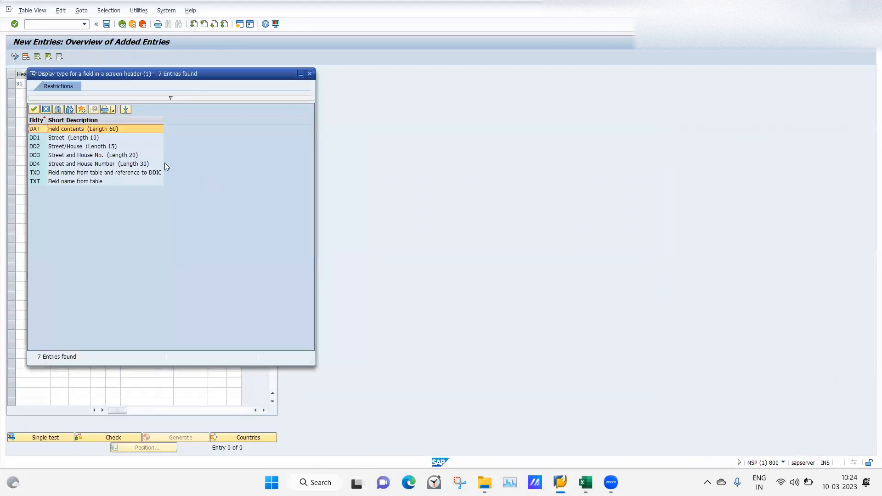
double_click(60, 182)
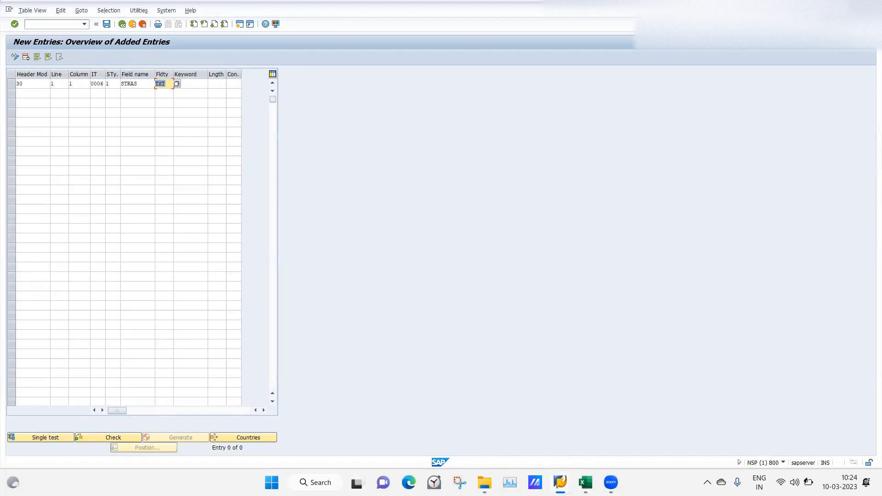
In the HR master data session, leave the address record and switch from display to maintenance mode
mouse_move(561, 483)
click(624, 421)
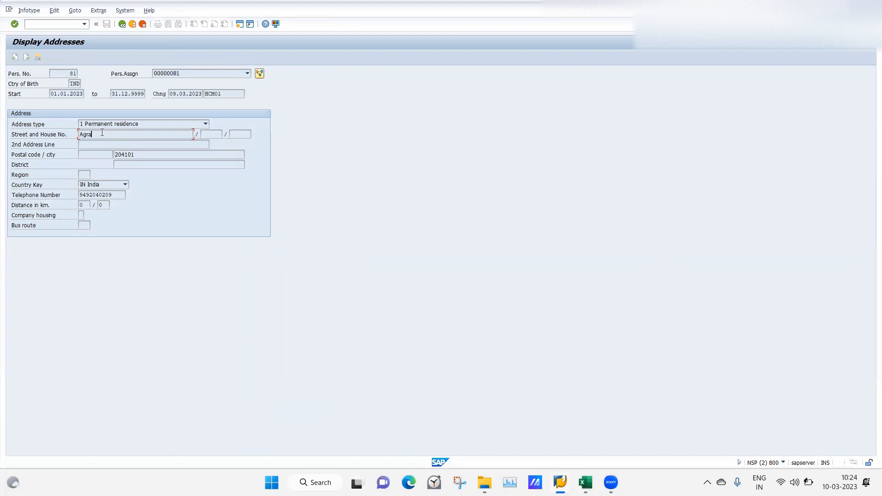
click(122, 24)
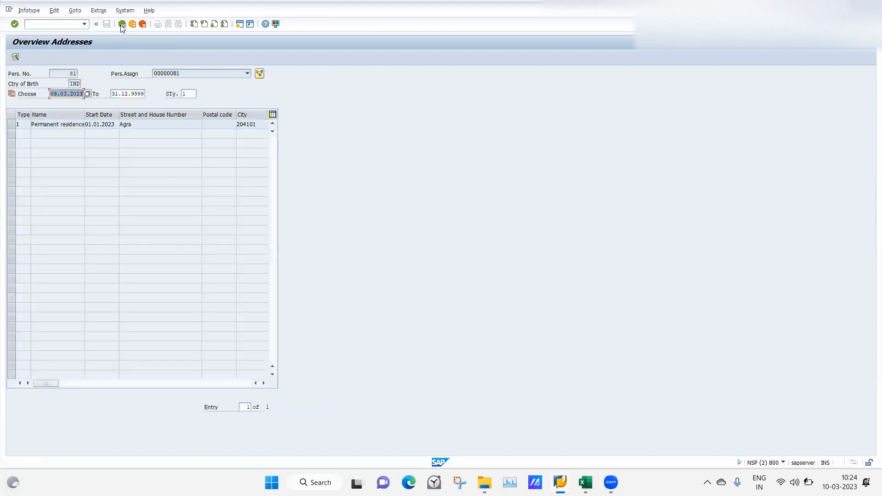
click(123, 24)
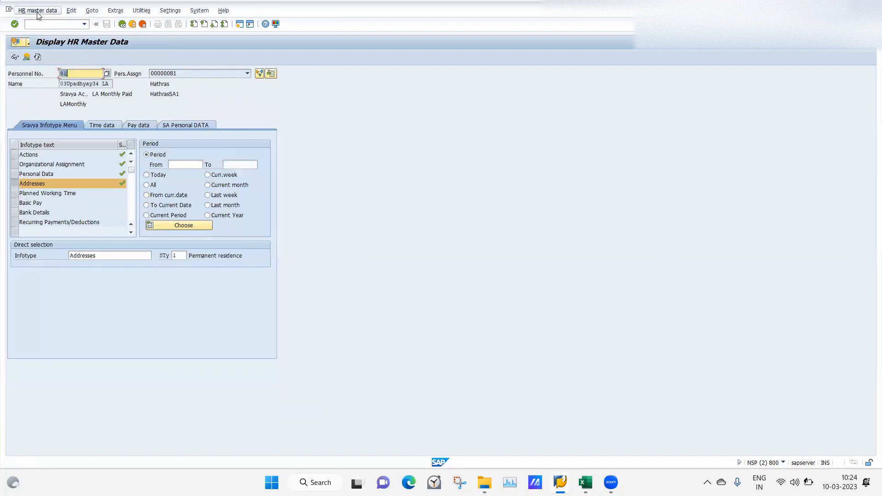
click(38, 11)
click(37, 22)
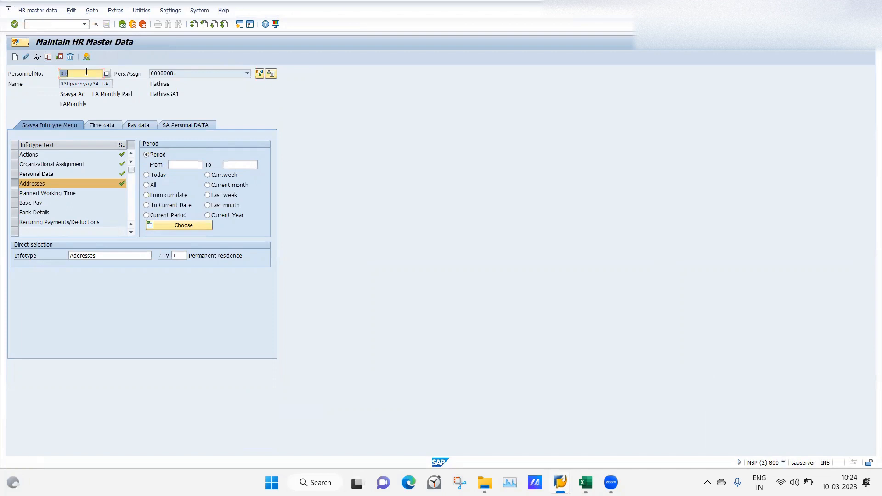
Open the permanent residence record for change, replace the Street and House No. with the employee's new street address and save
click(26, 57)
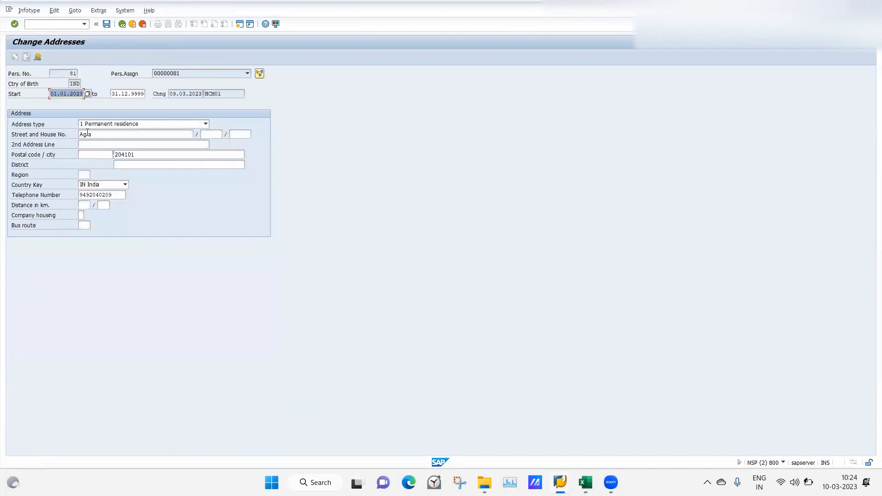
drag(98, 134, 14, 128)
text(B30,)
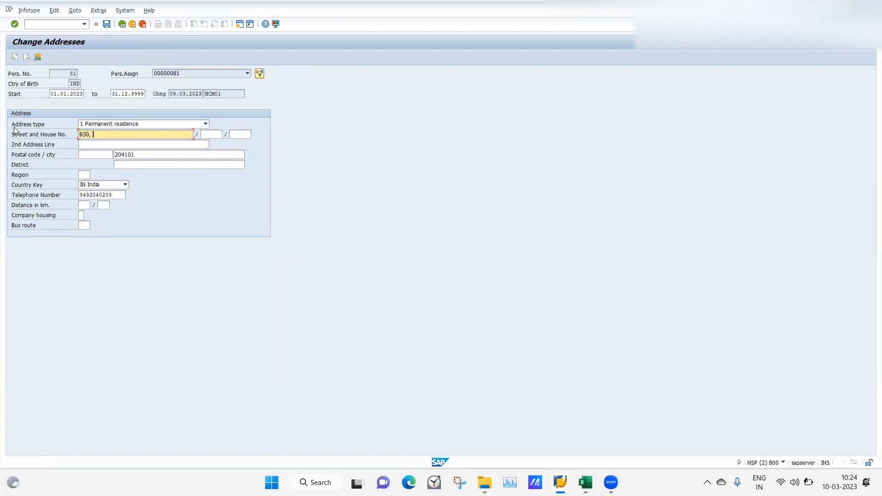
text( ABS)
click(107, 24)
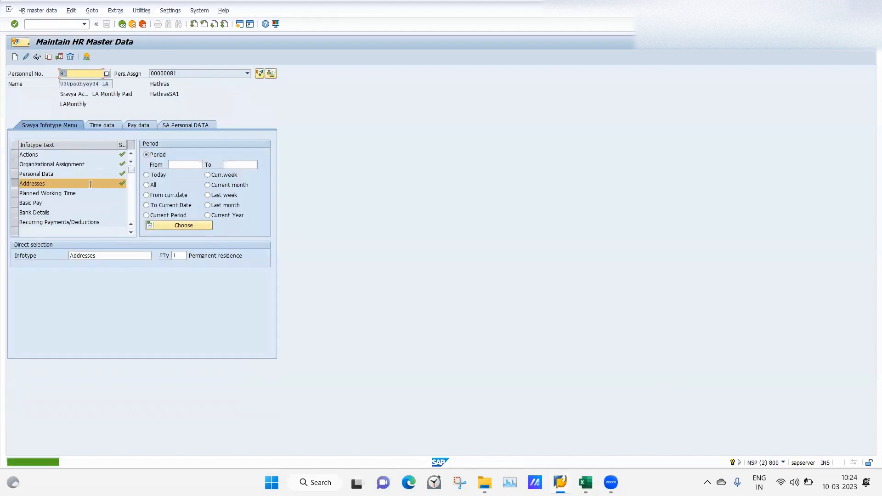
Check the saved permanent residence address in the Addresses list and its record, and return to the list
click(86, 57)
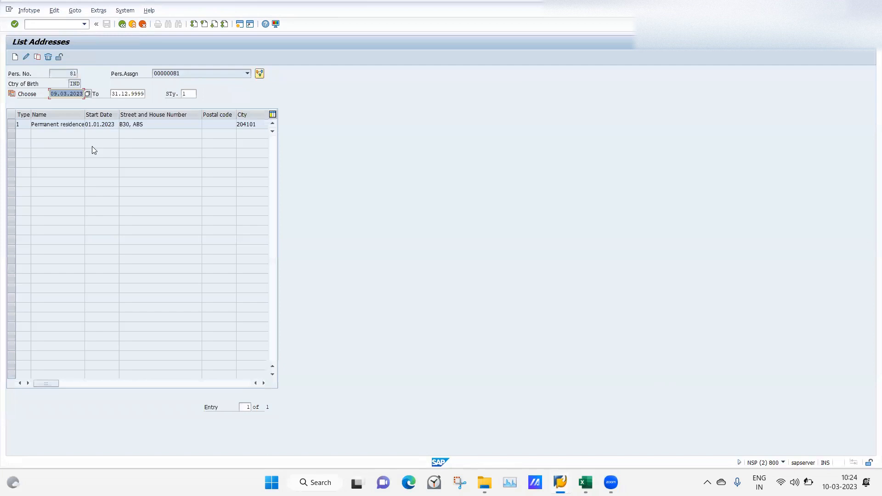
click(12, 125)
click(26, 57)
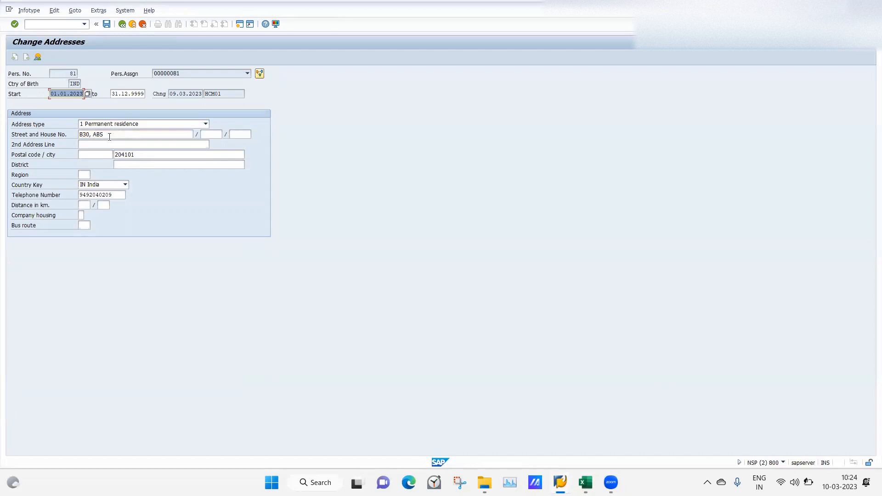
click(122, 24)
Compare the header entry's STRAS field name and keyword cells with the Street and House No. field of the permanent residence record
mouse_move(561, 483)
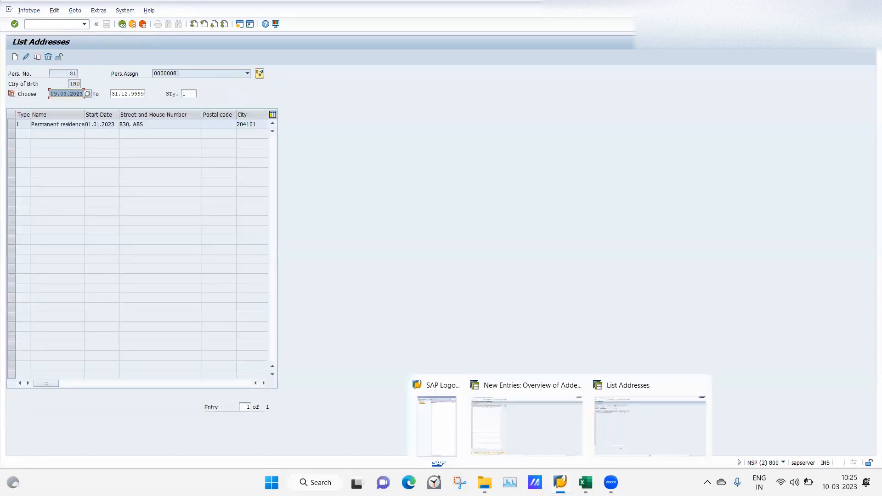
click(523, 427)
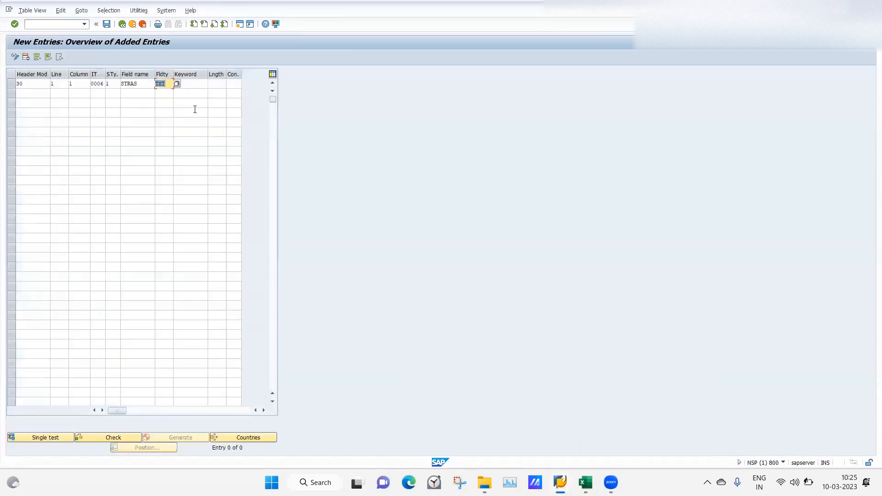
click(193, 85)
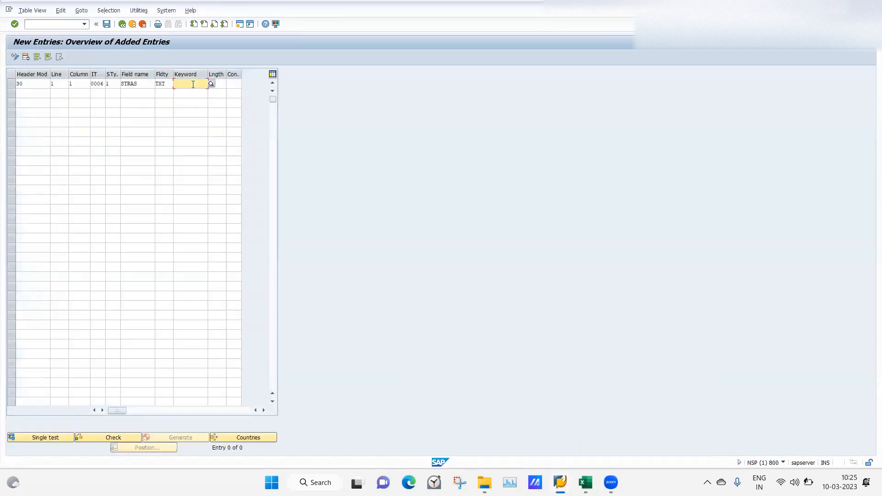
click(131, 84)
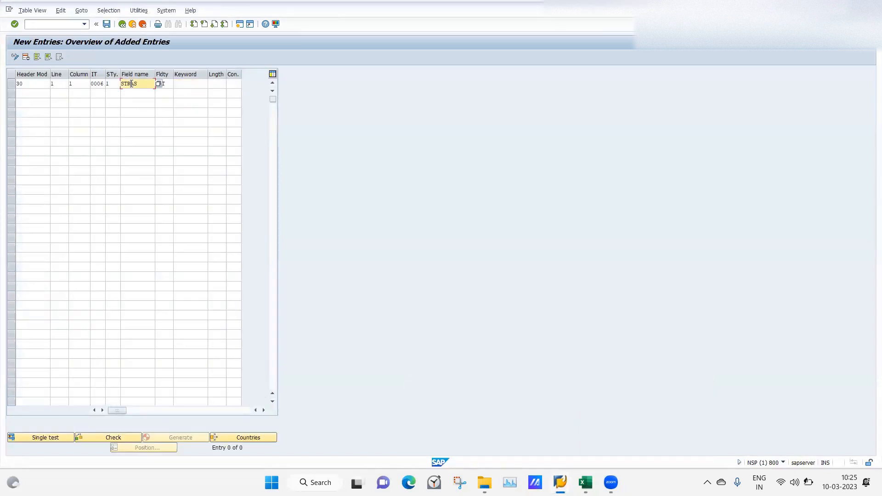
click(195, 84)
click(127, 84)
click(150, 104)
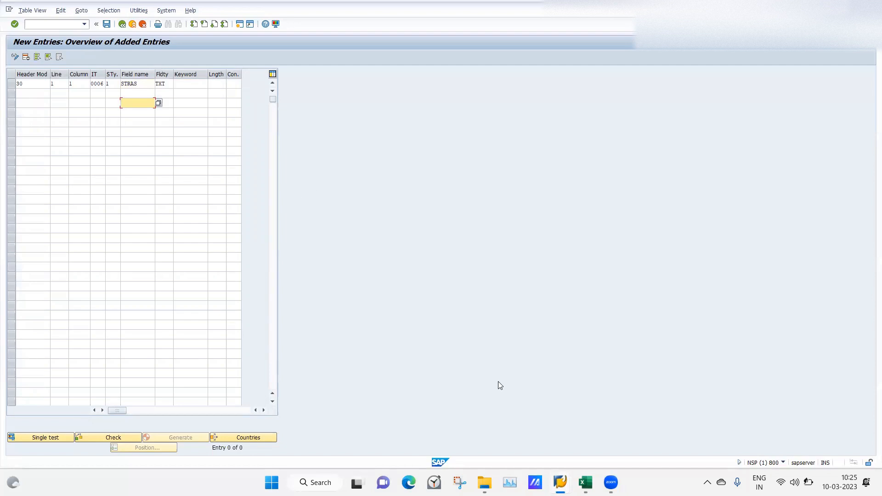
mouse_move(561, 481)
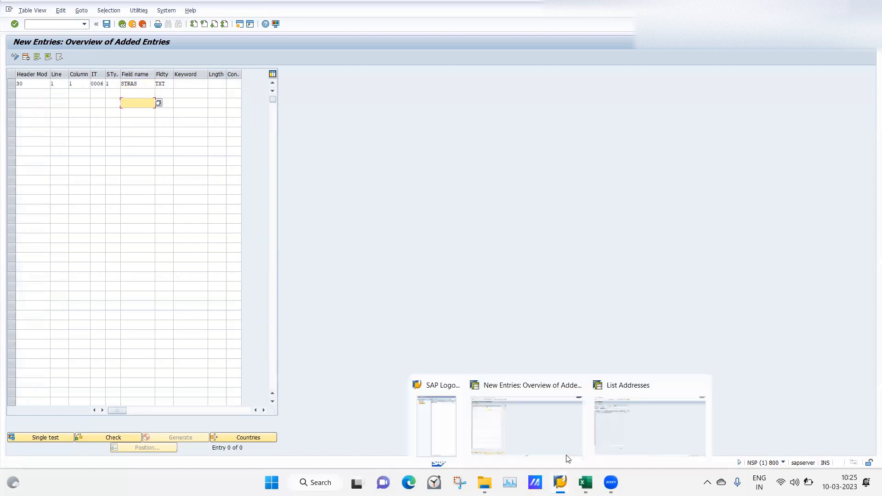
click(604, 425)
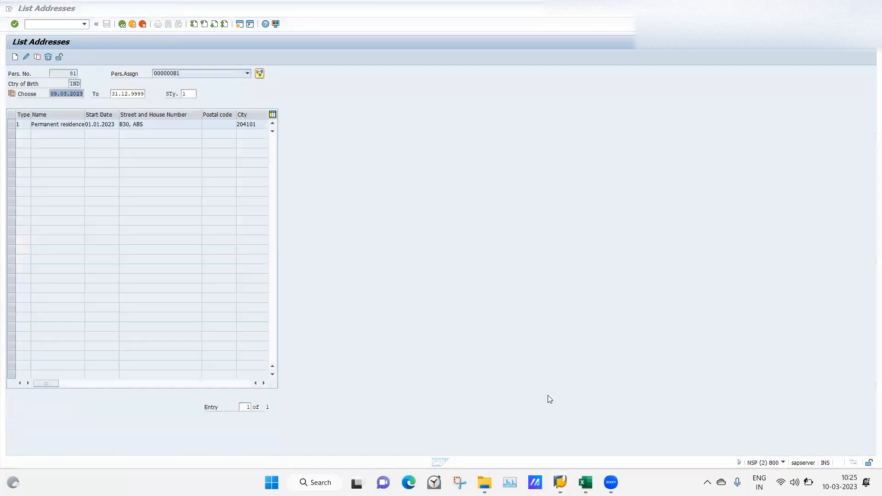
click(12, 125)
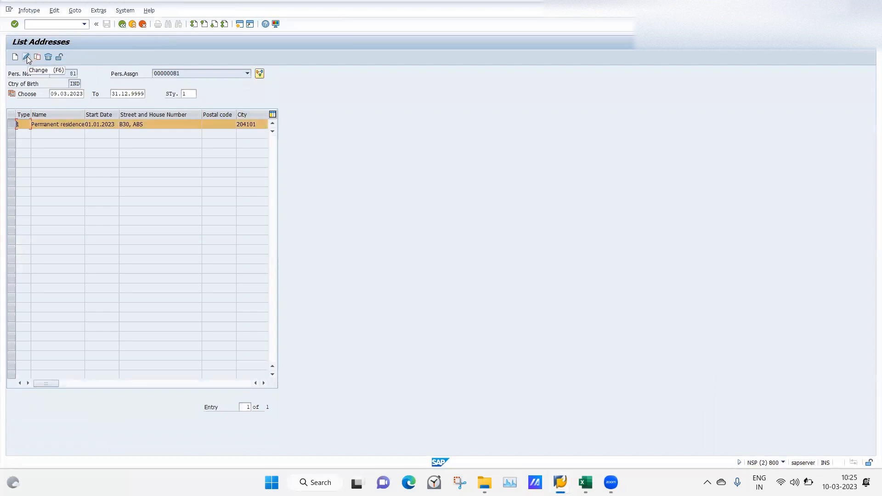
click(26, 56)
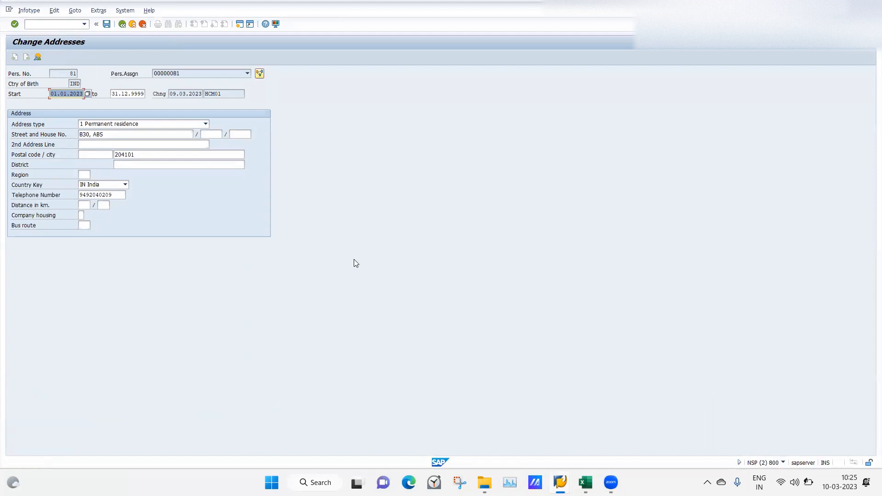
Back in the header definition session, set the entry's keyword to SHN (HouseNumber) from the list of possible values
mouse_move(560, 483)
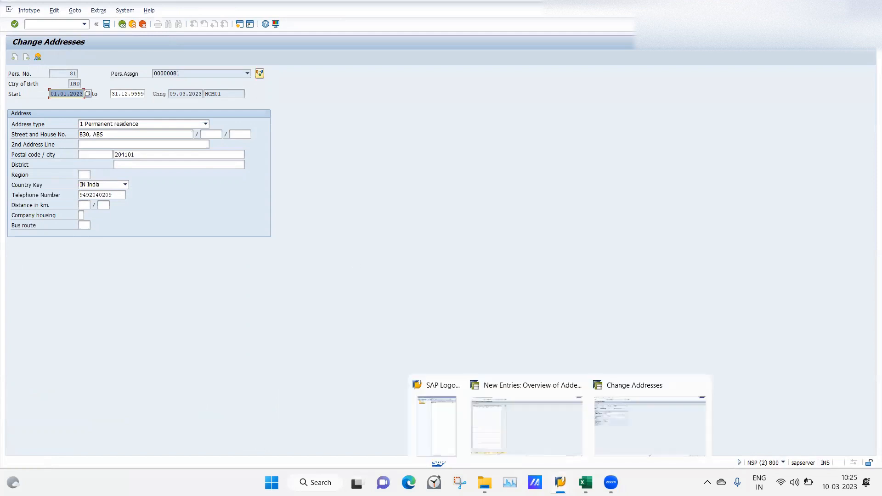
click(534, 433)
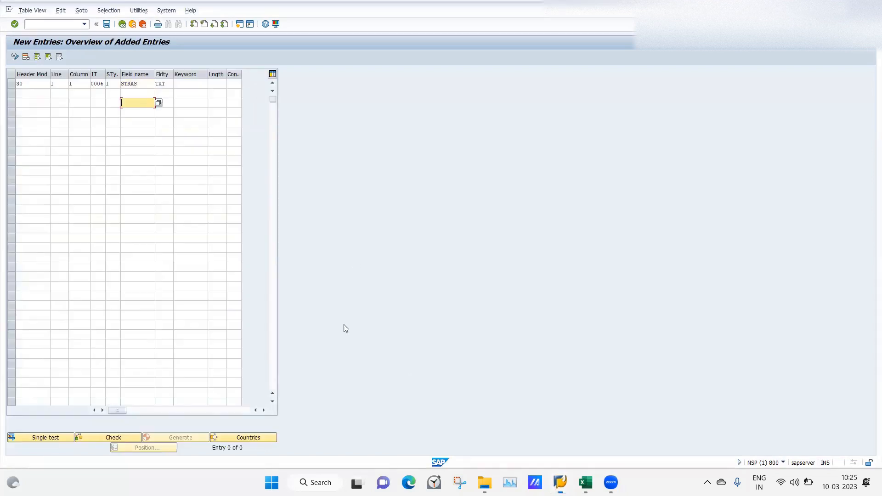
click(190, 83)
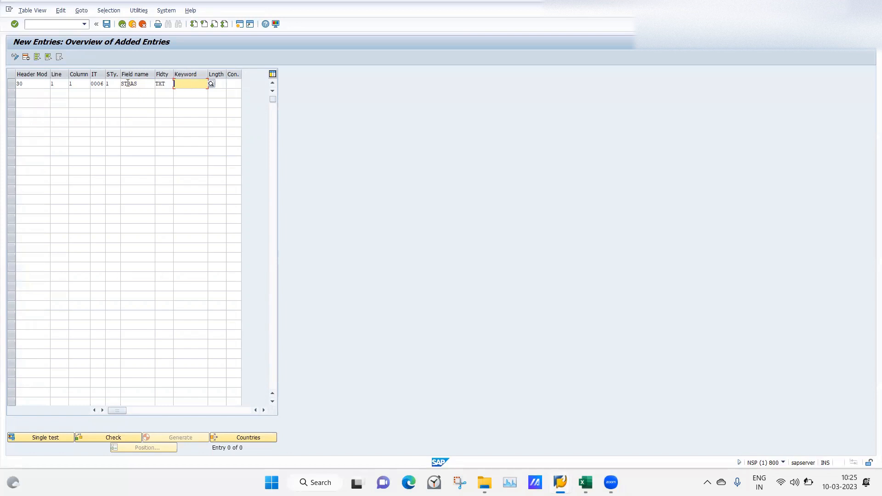
click(211, 84)
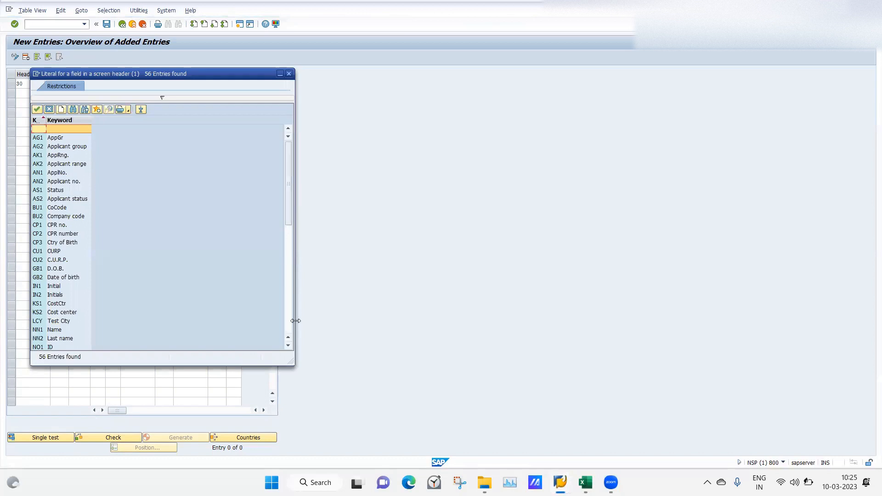
drag(286, 186, 300, 307)
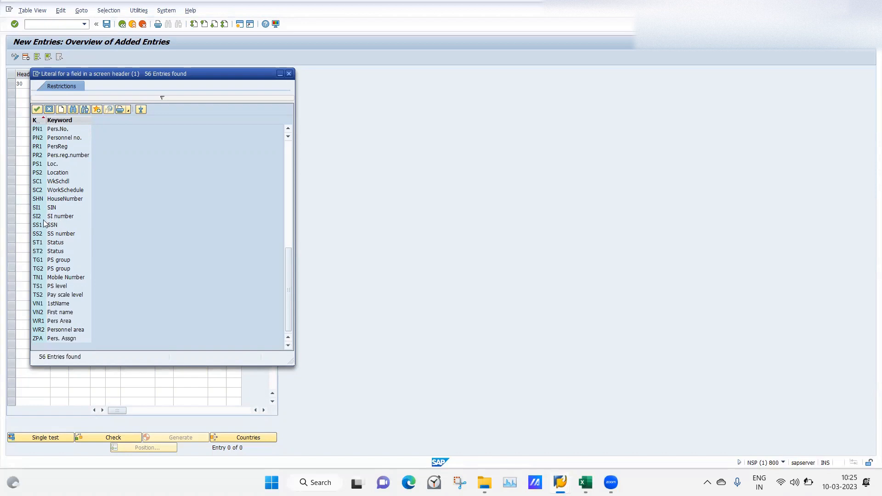
click(57, 198)
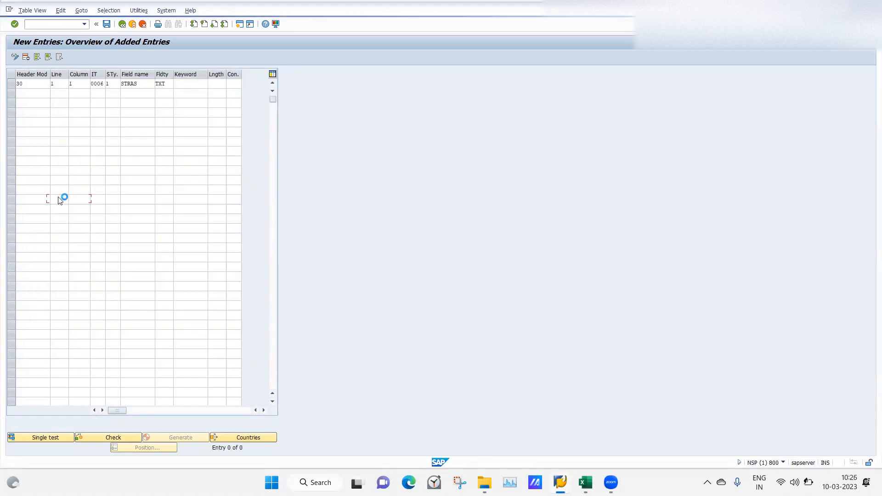
Read the field help on the available conversions for the first header entry's conversion column and close it
click(220, 84)
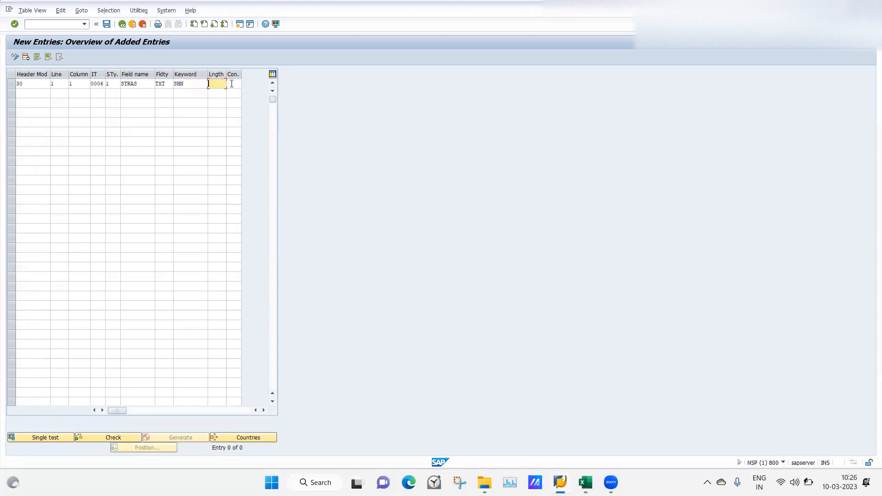
click(239, 84)
key(F1)
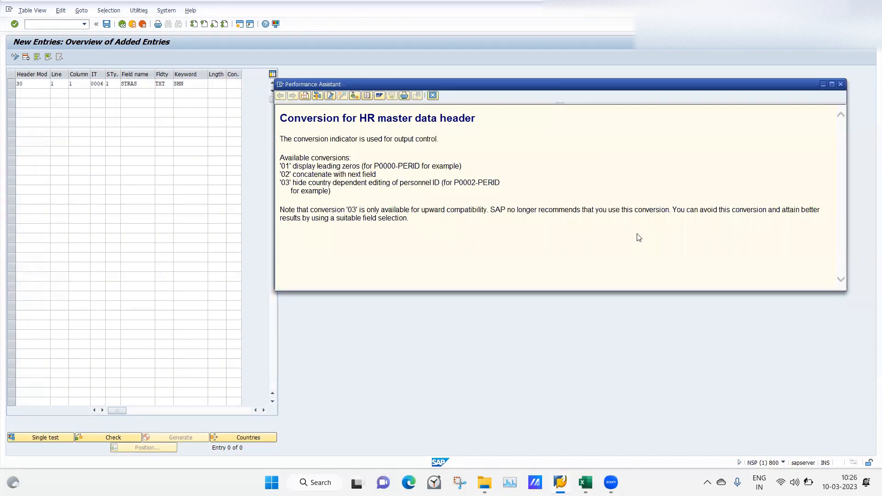
click(841, 85)
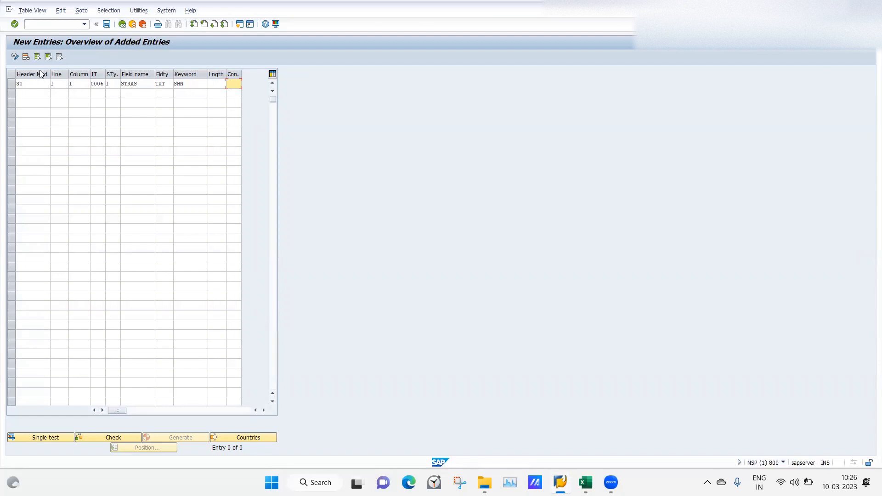
Start a second header entry below the first with header modifier 30 and line 1
click(31, 93)
text(30)
key(Tab)
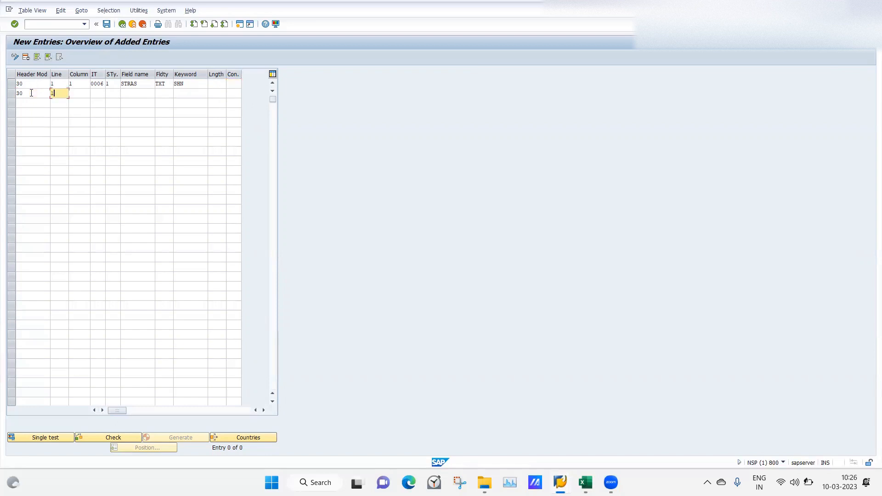
key(Tab)
Compare the first header entry's column position with the layout of the permanent residence record in the other session, and return to the header entries
mouse_move(560, 482)
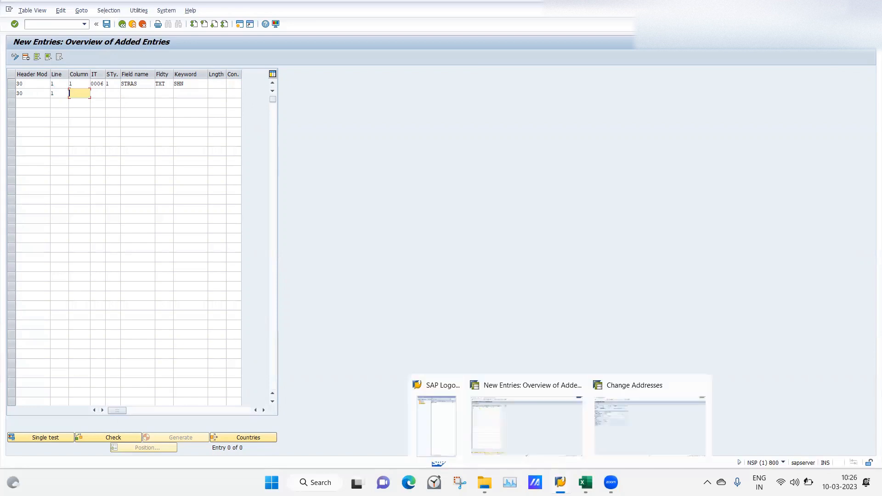
click(627, 445)
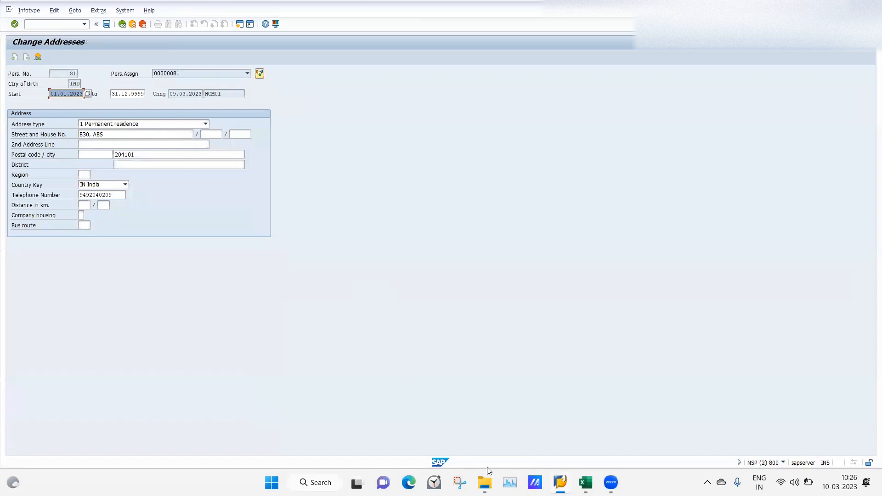
mouse_move(560, 483)
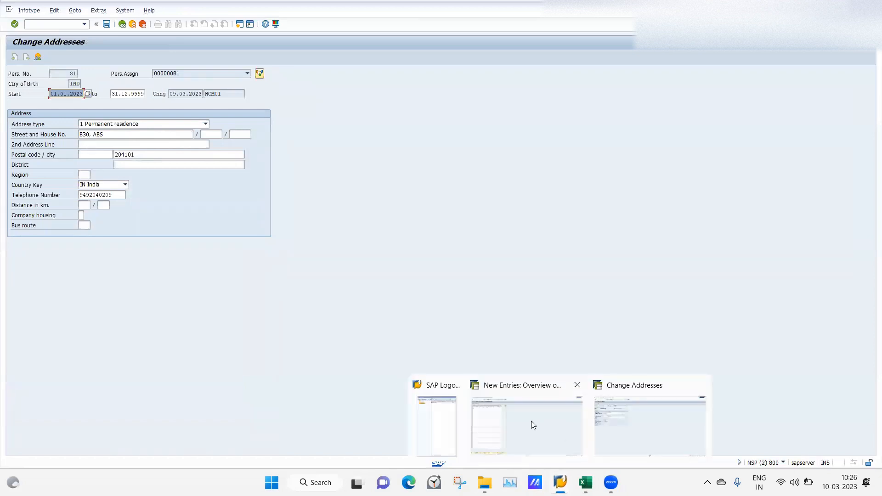
click(532, 420)
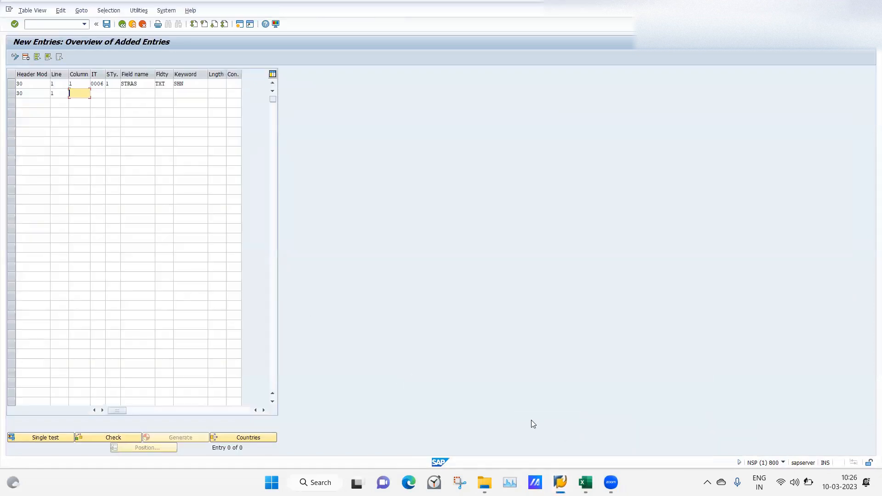
click(77, 84)
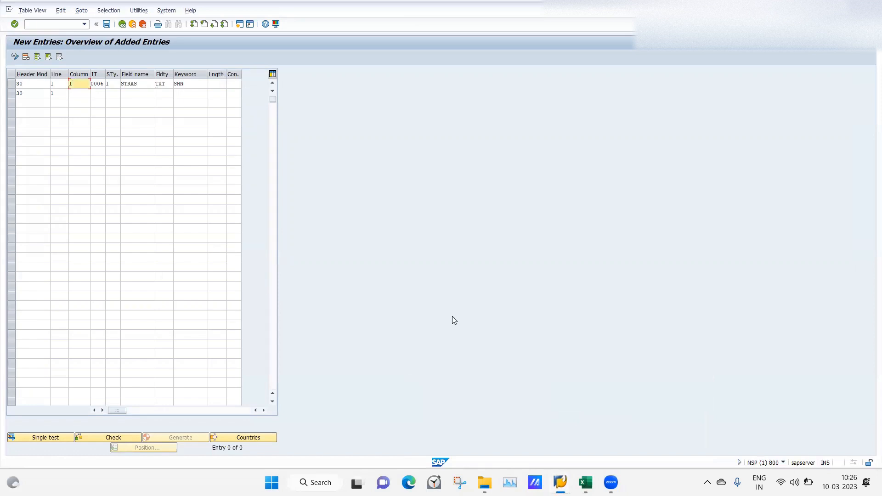
mouse_move(560, 482)
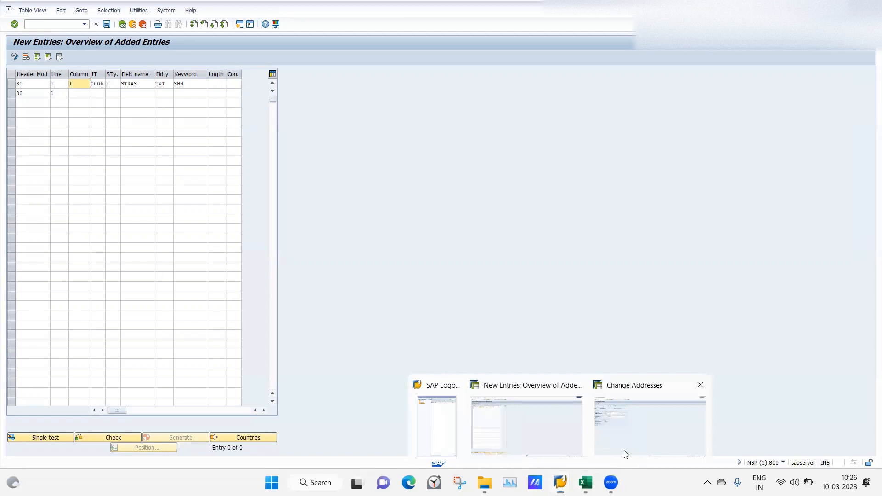
click(624, 453)
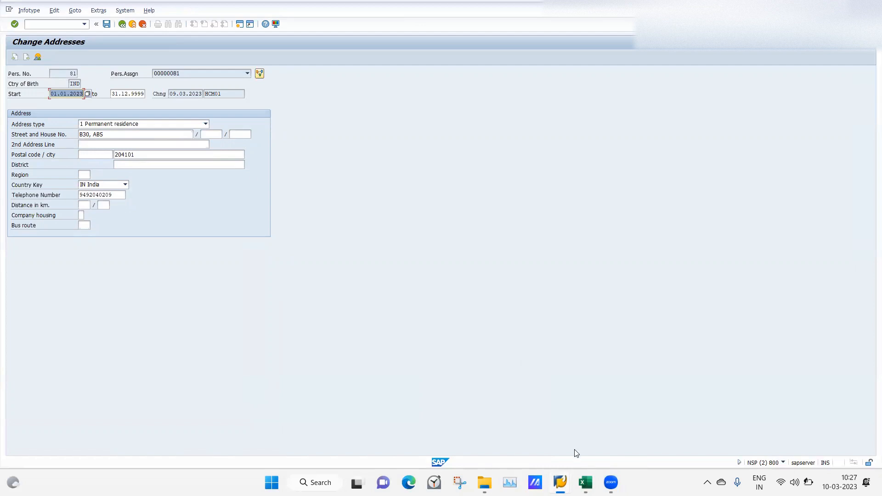
mouse_move(560, 480)
click(533, 432)
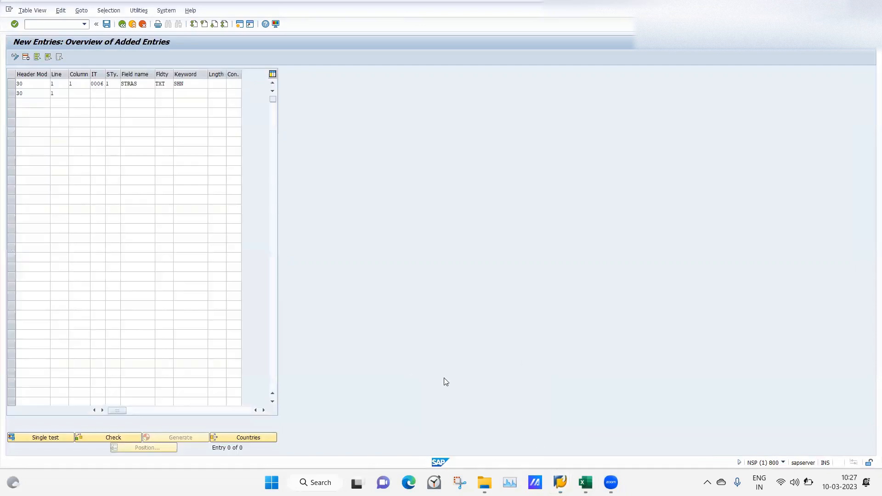
Set the second header entry's column to 11, its infotype to 0006 and its subtype to 1
click(74, 94)
text(11)
key(Tab)
text(0006)
click(112, 96)
text(1)
key(Tab)
Copy the field name STRAS from the first entry into the second and set its field type to DAT (Field contents)
drag(141, 84, 116, 84)
key(ctrl+c)
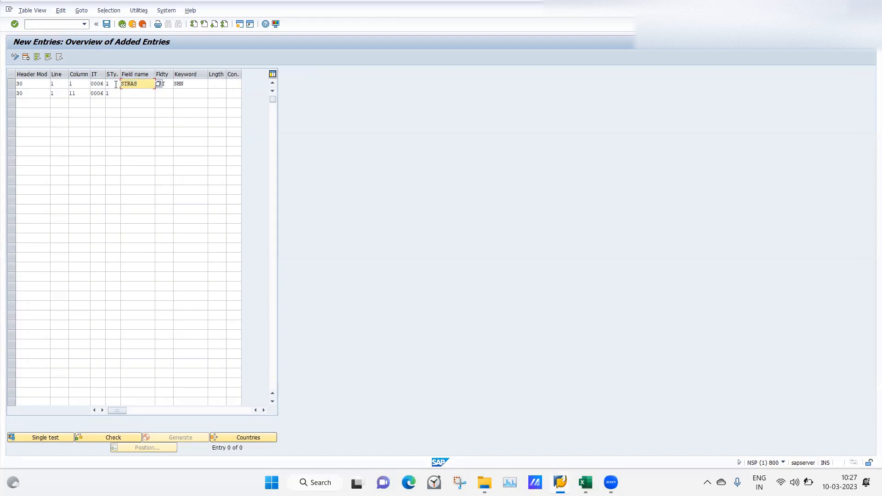
click(131, 95)
key(ctrl+v)
click(168, 94)
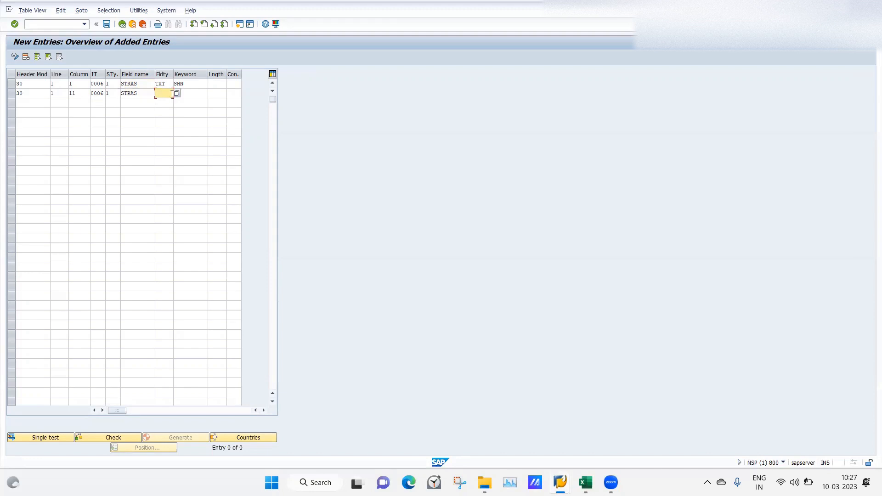
click(179, 93)
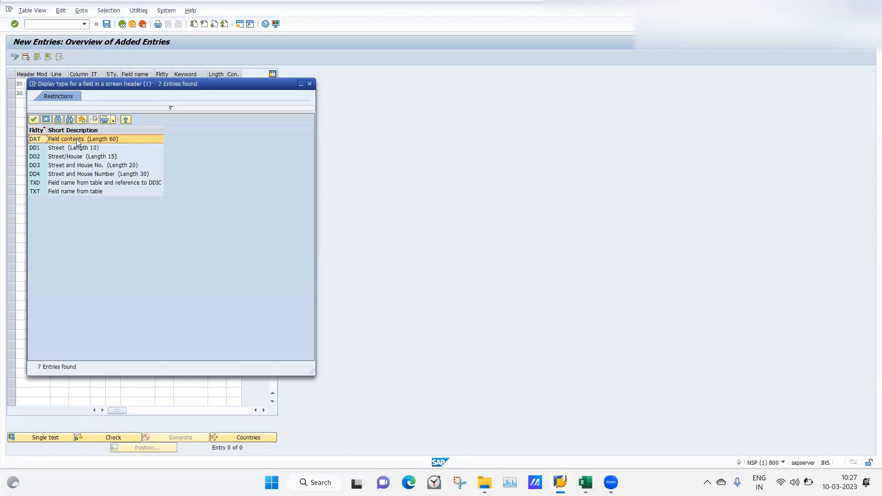
double_click(82, 139)
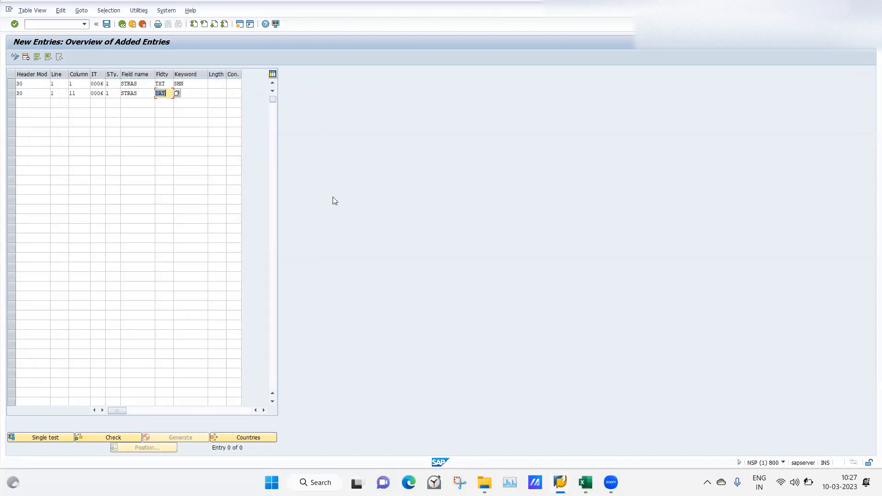
Save the new entries under the DEMOEXAMPLE customizing request and generate all headers from the Infotype Header Definition overview
click(107, 24)
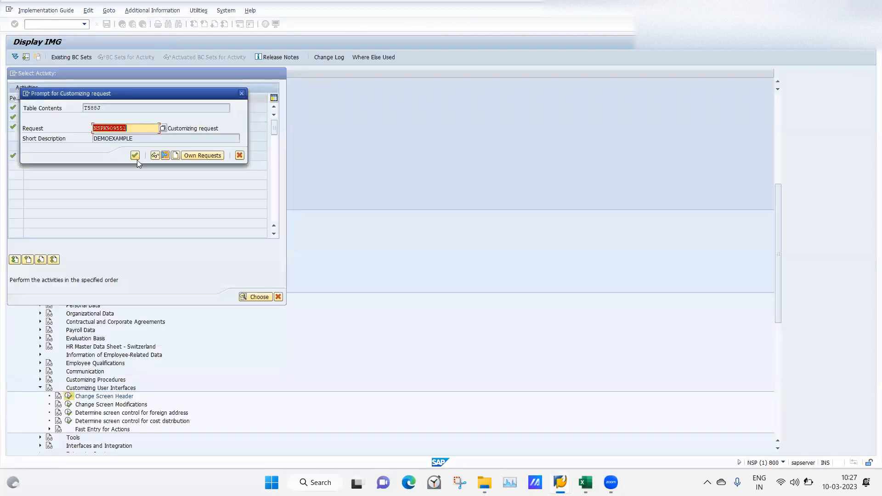
click(134, 155)
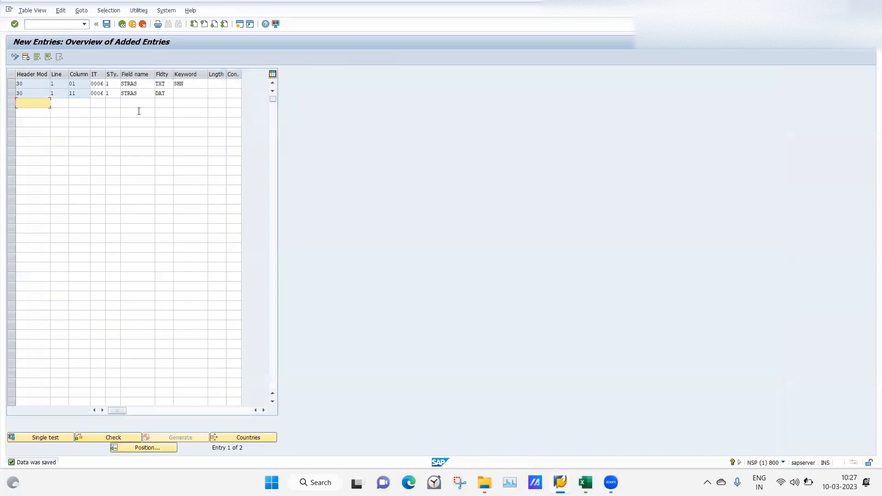
click(123, 24)
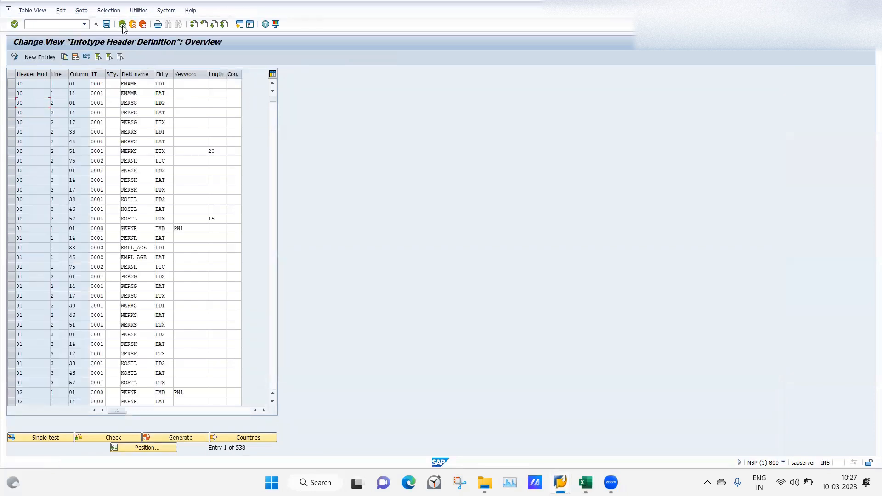
click(168, 438)
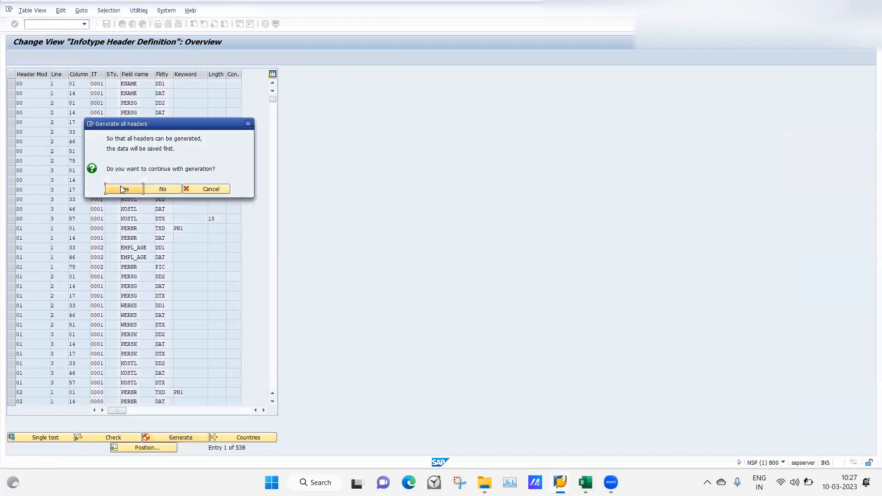
click(123, 188)
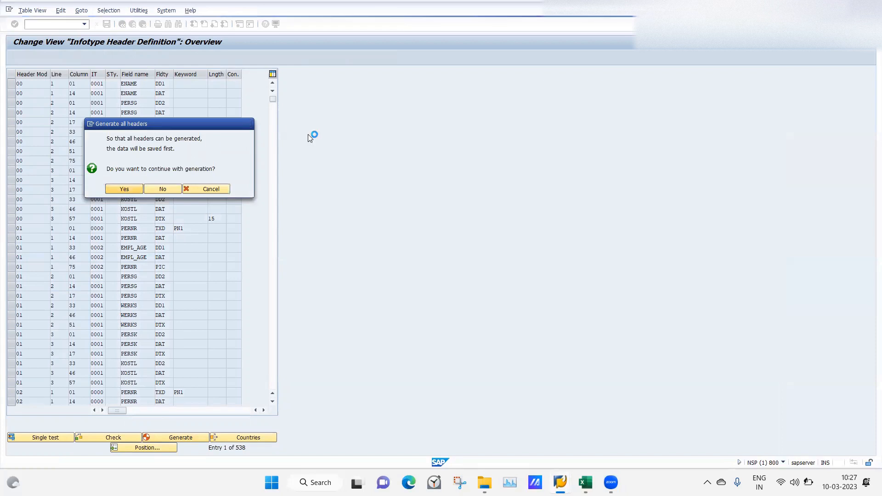
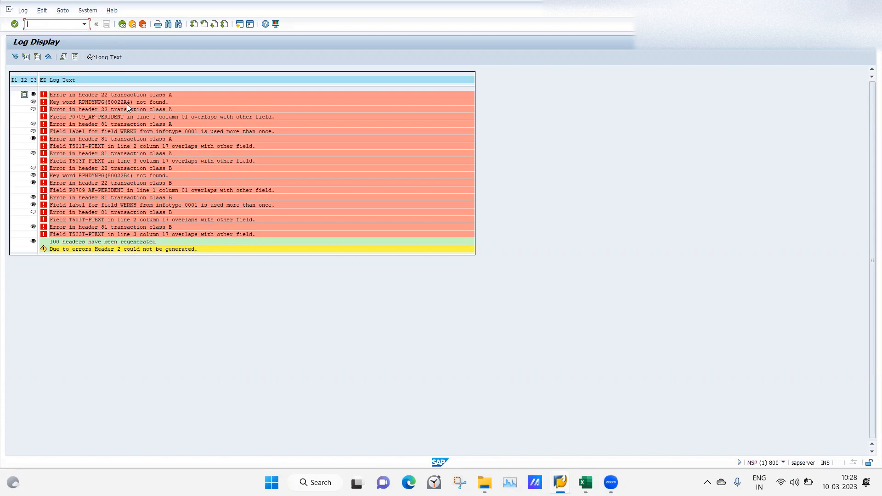
Leave the header generation log, switch to the Change Addresses session and end its transaction with /n
click(122, 25)
mouse_move(561, 483)
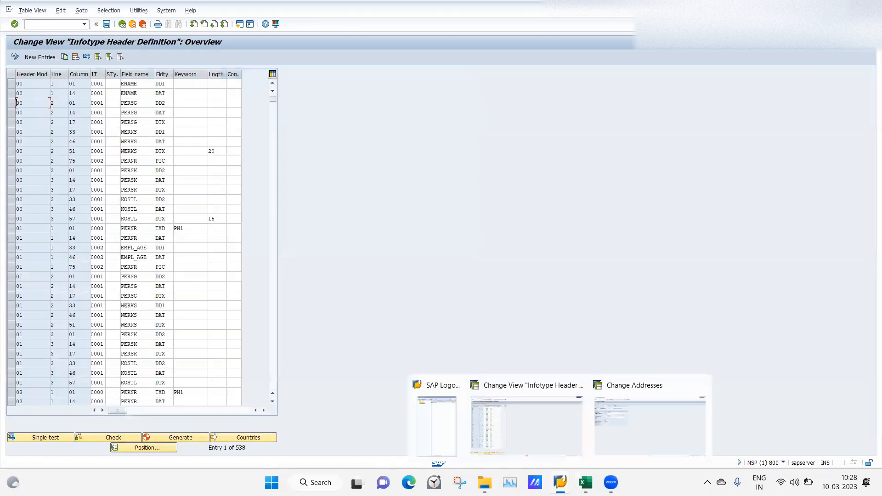
click(625, 446)
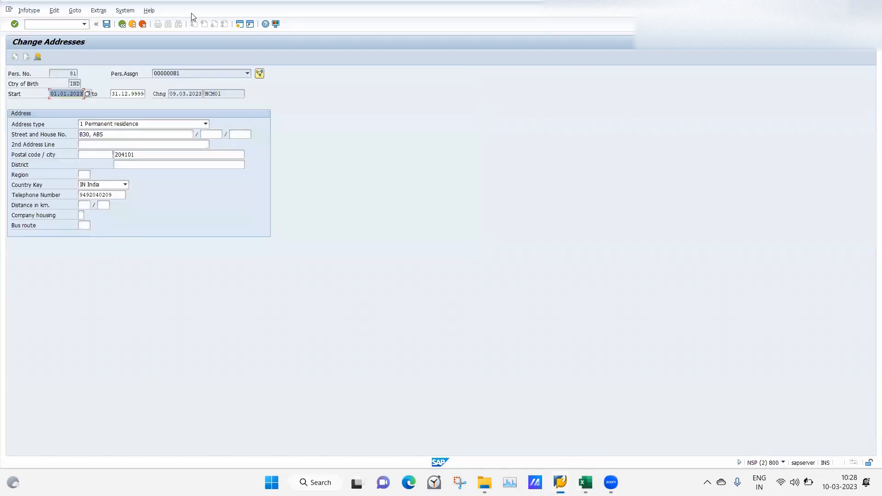
click(65, 25)
text(/n)
key(Return)
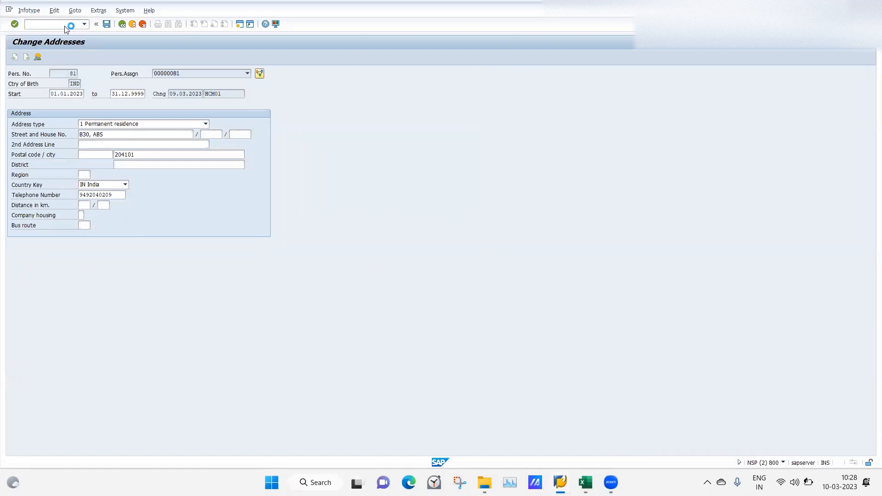
Start transaction PA20 and open the overview of the employee's Personal Data infotype to check its header
text(pa20)
key(Return)
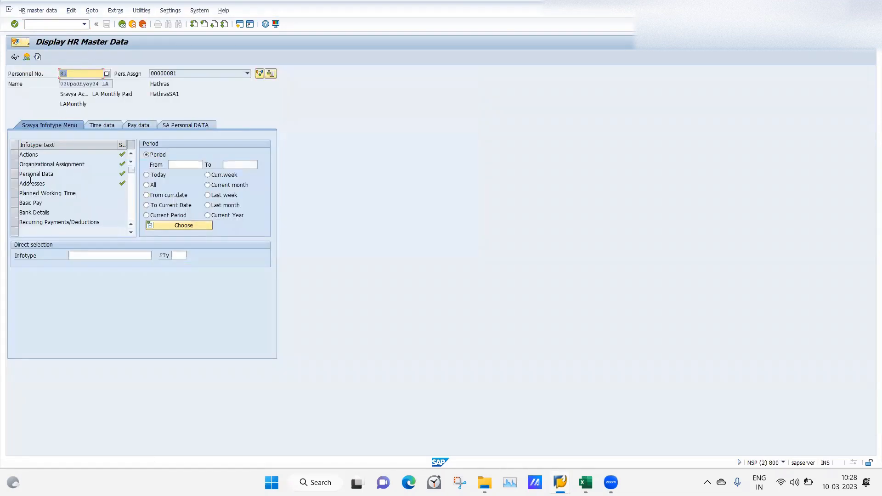
click(20, 174)
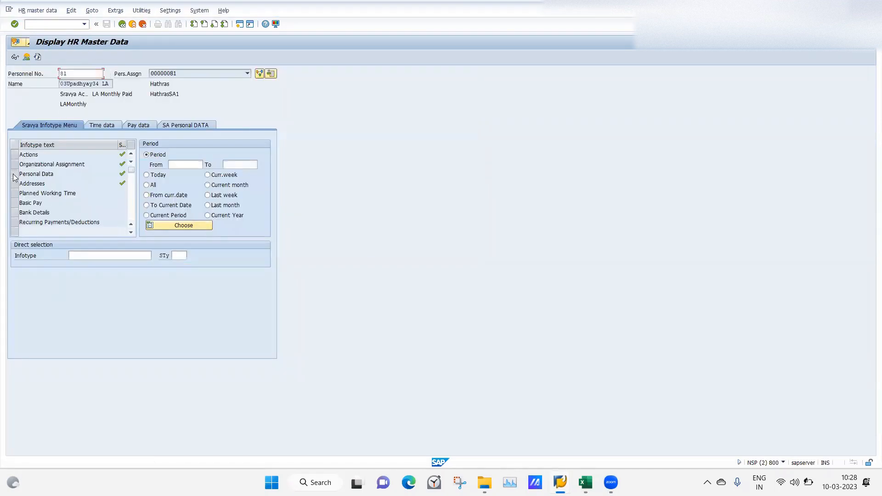
click(26, 59)
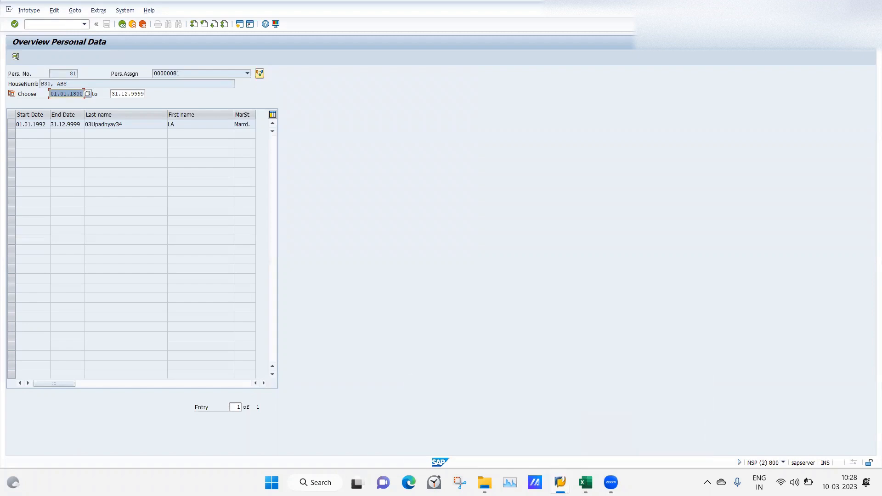
Return to the Infotype Header Definition session and position the overview at header modifier 30
mouse_move(560, 483)
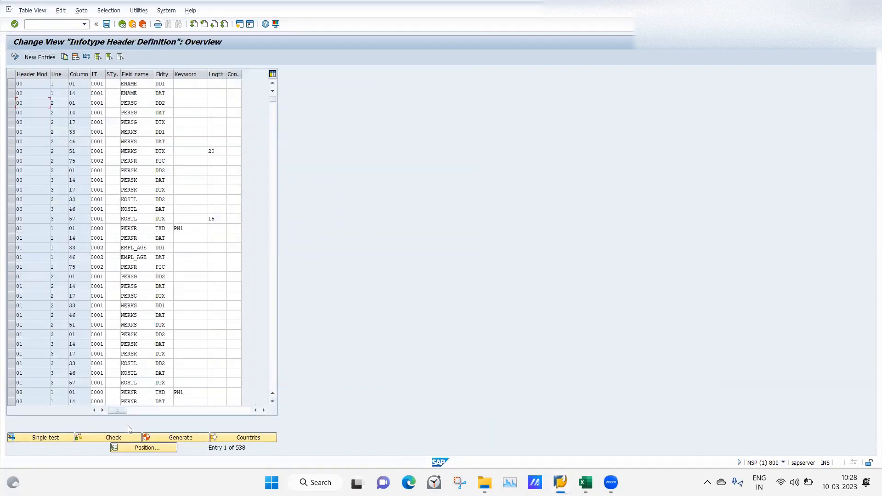
click(146, 450)
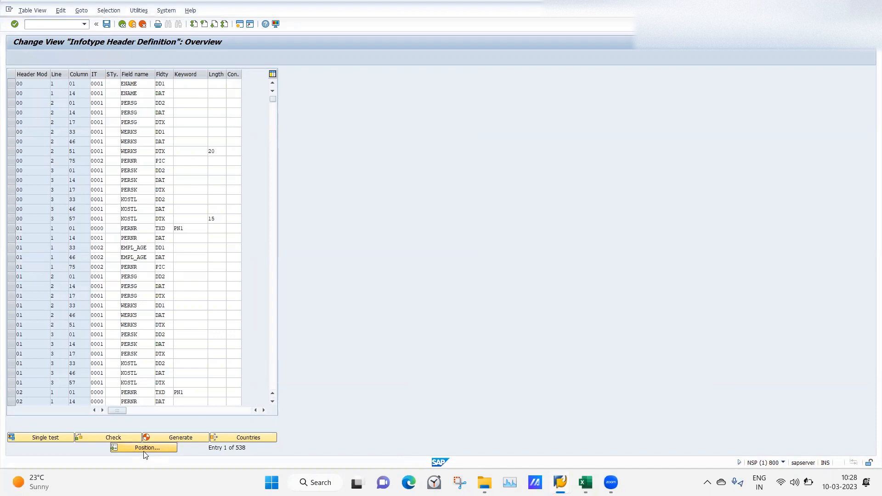
text(30)
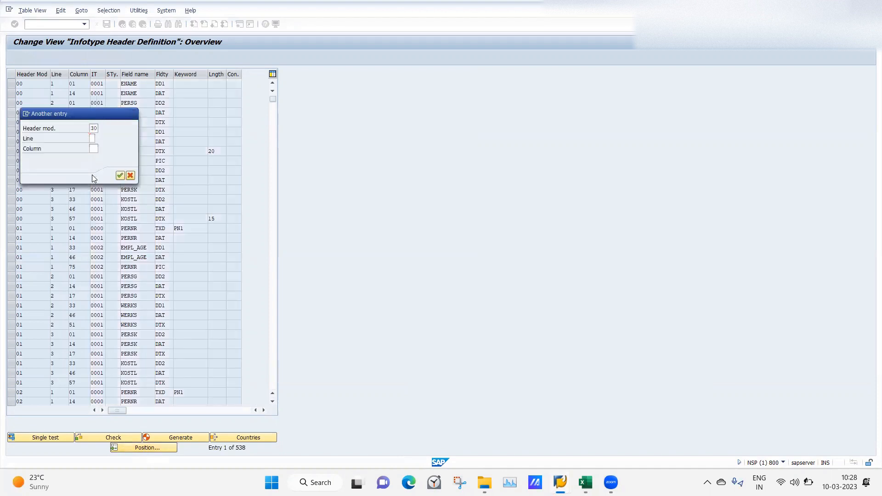
key(Return)
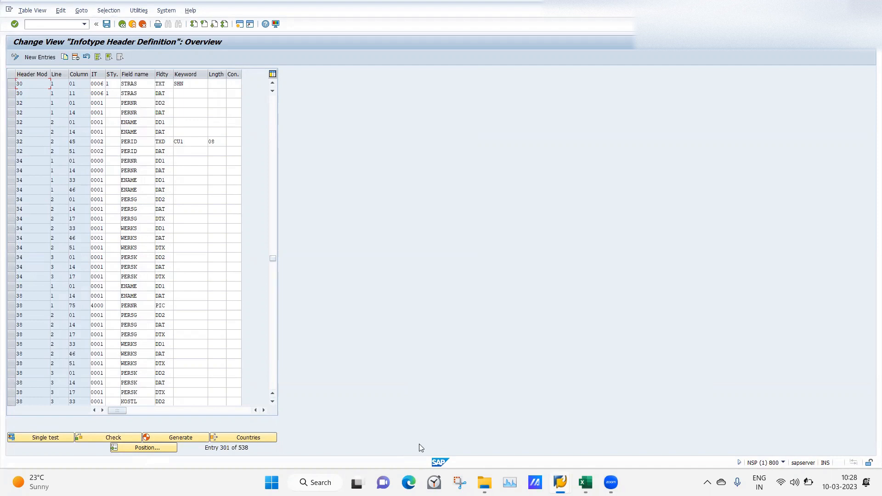
Compare the Personal Data header in the other session with the modifier 30 entries, and return to the header definition
mouse_move(560, 482)
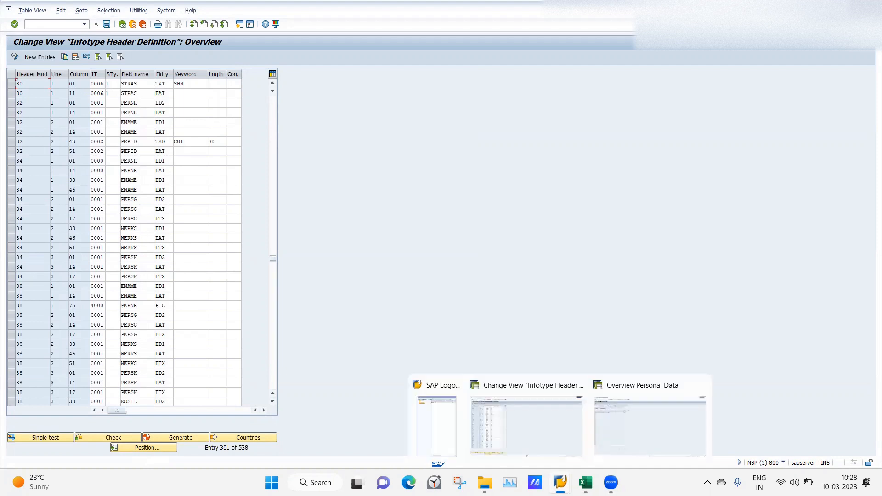
click(614, 425)
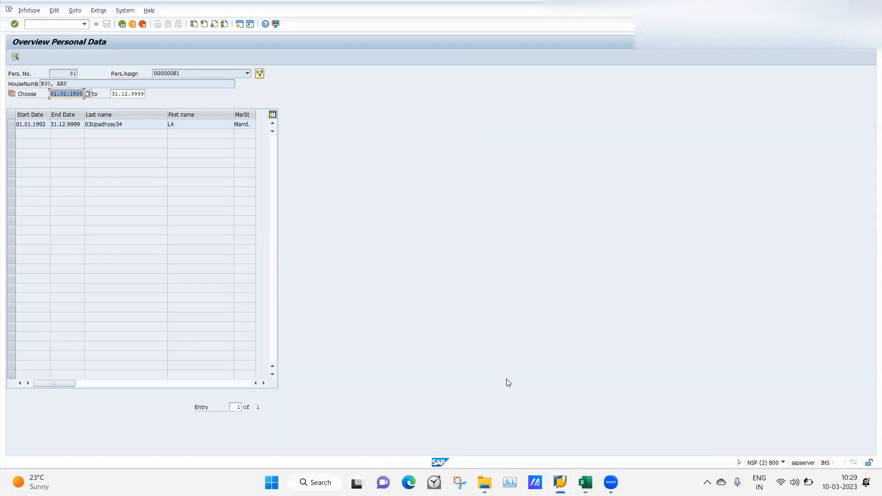
mouse_move(561, 482)
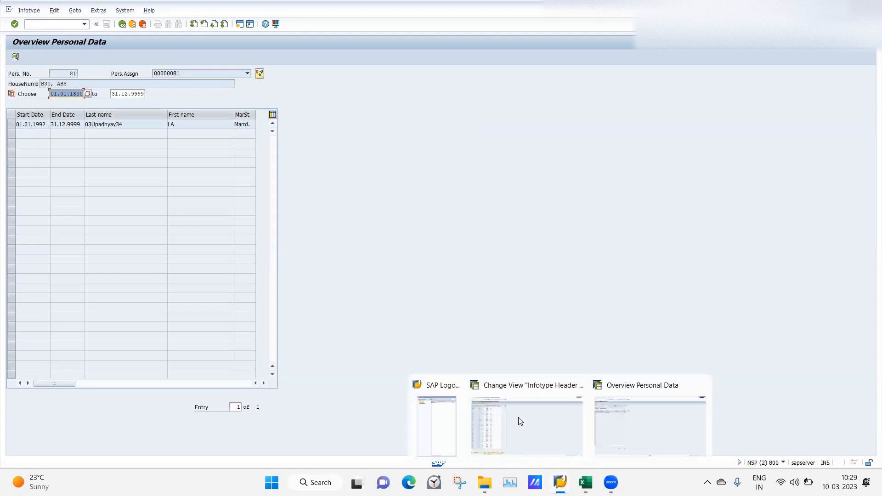
click(517, 417)
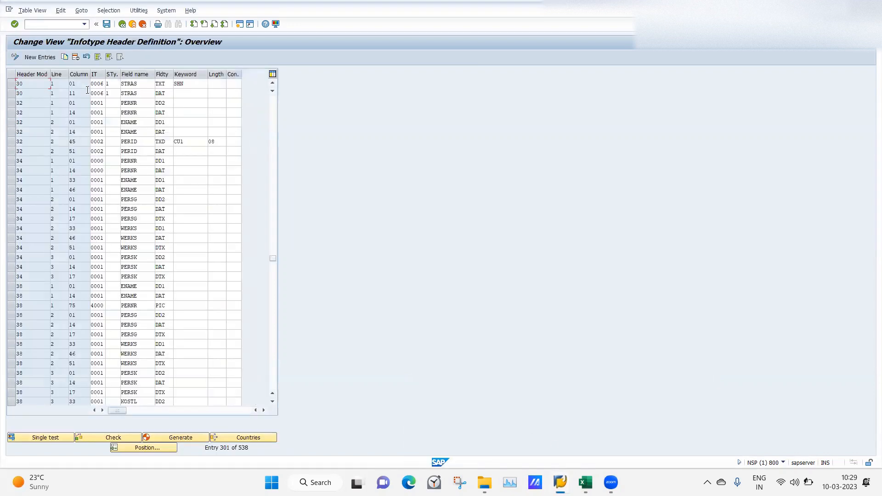
Copy modifier 30's STRAS entry of field type DAT to a new entry with column 18, and save it
click(11, 93)
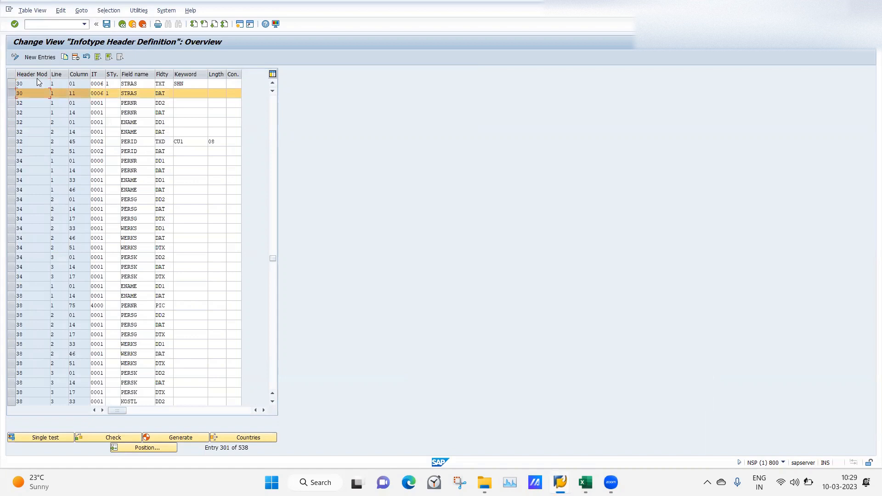
click(64, 57)
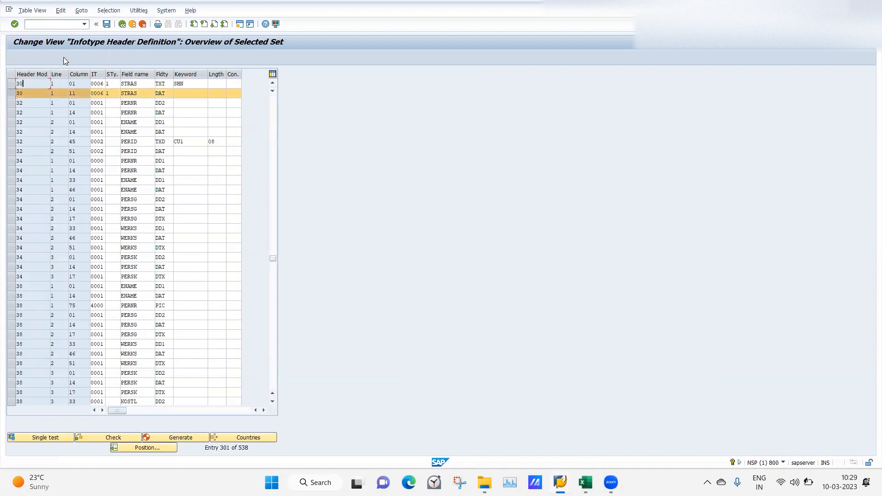
click(83, 85)
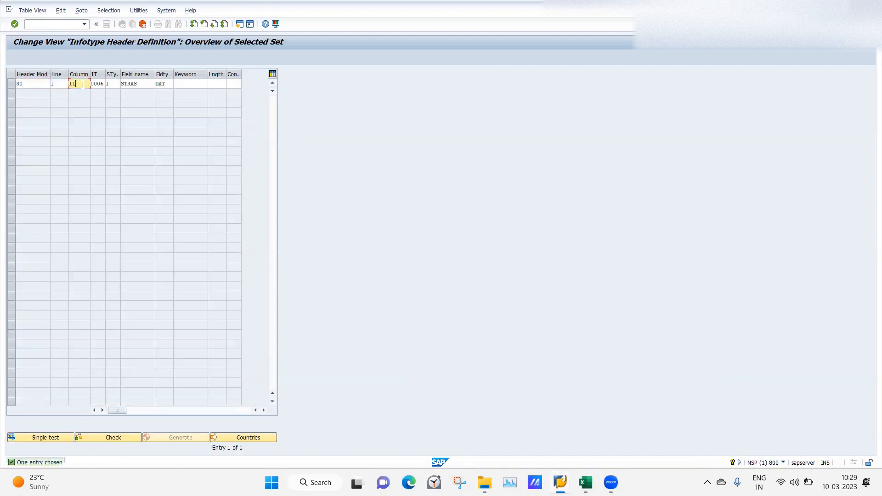
key(BackSpace)
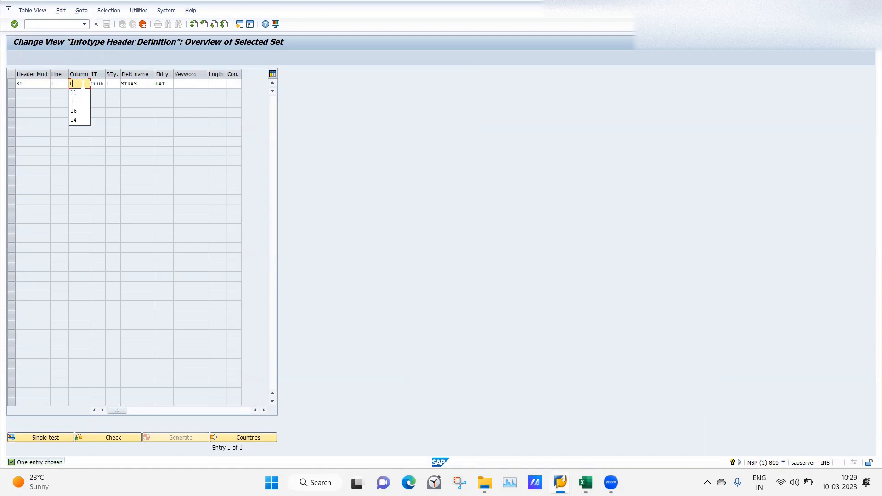
key(BackSpace)
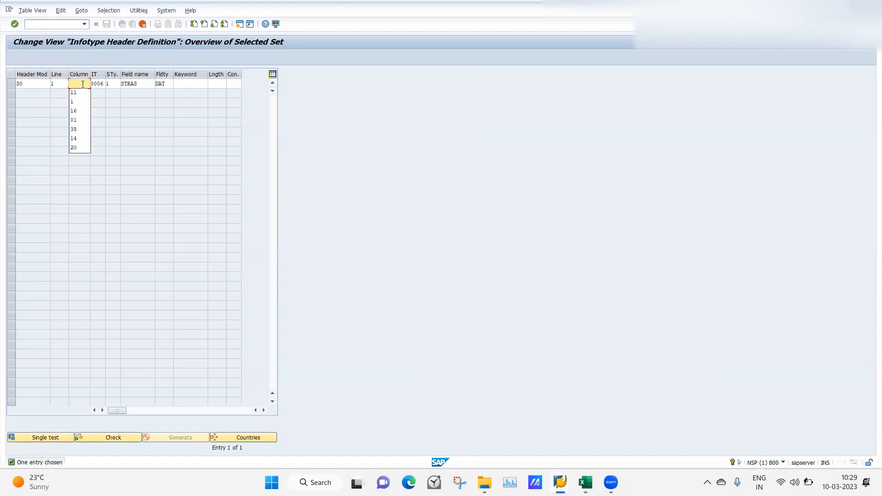
text(18)
key(Return)
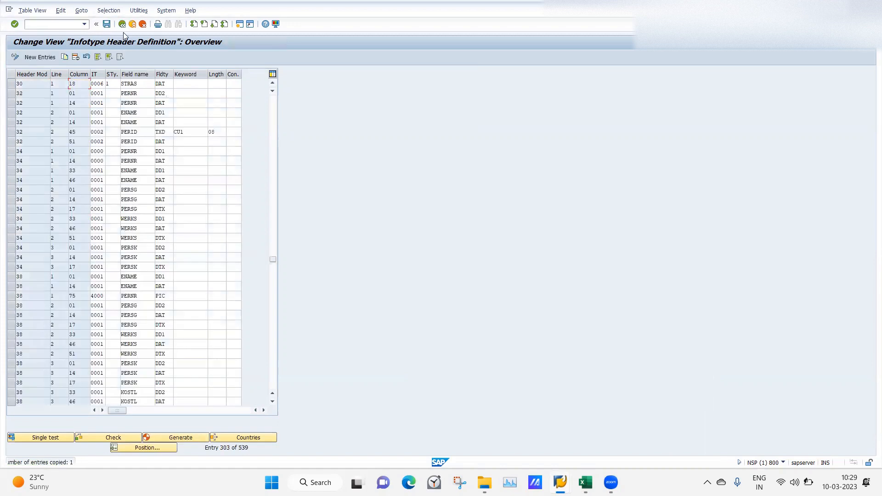
click(107, 24)
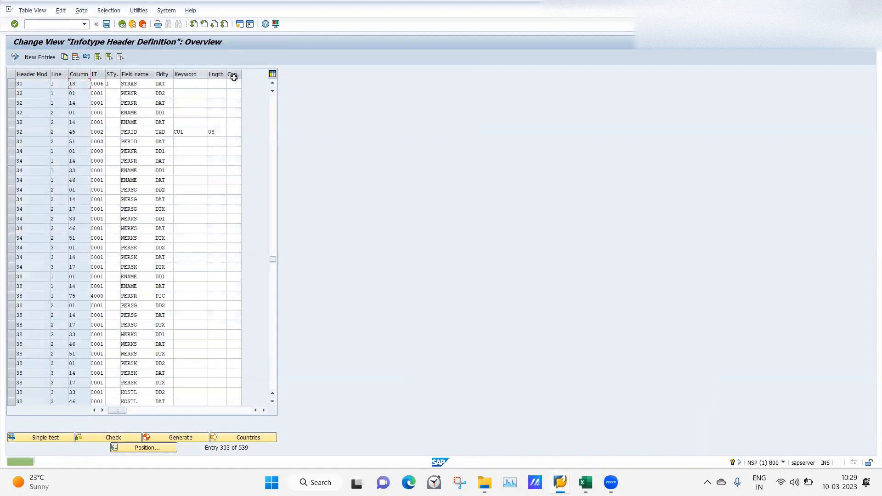
Delete modifier 30's old STRAS entry at column 11 and save the header definition
click(273, 84)
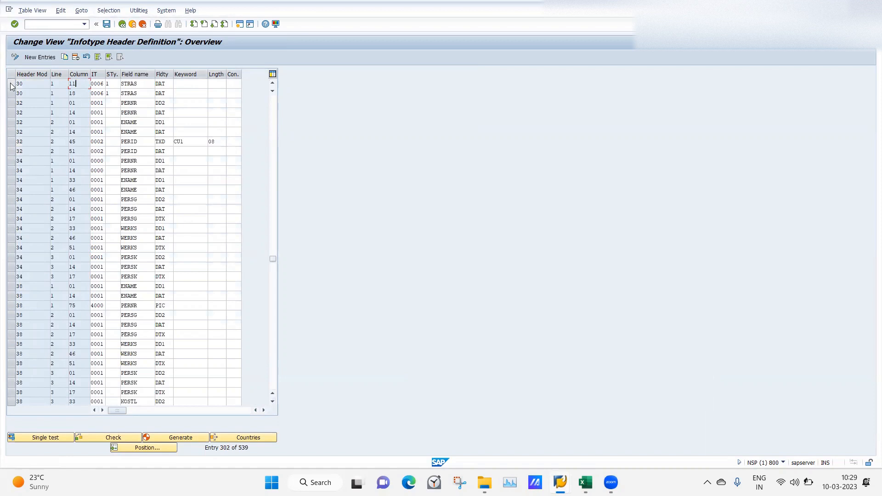
click(11, 84)
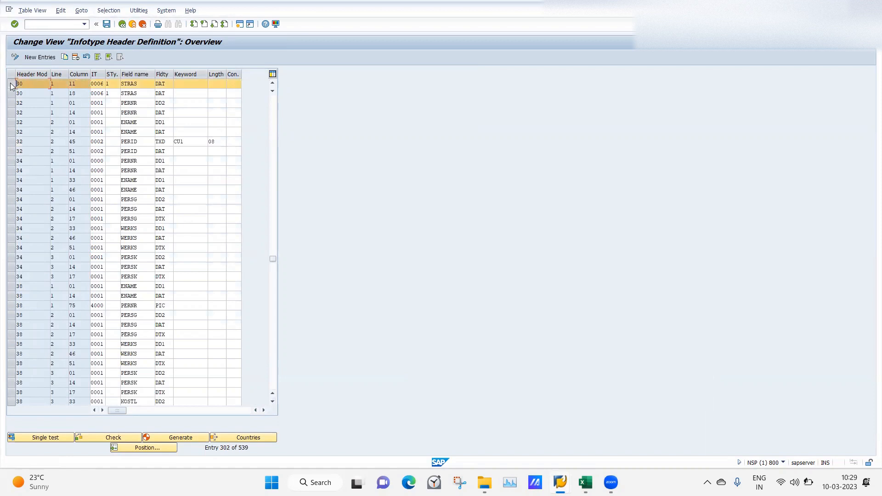
click(74, 57)
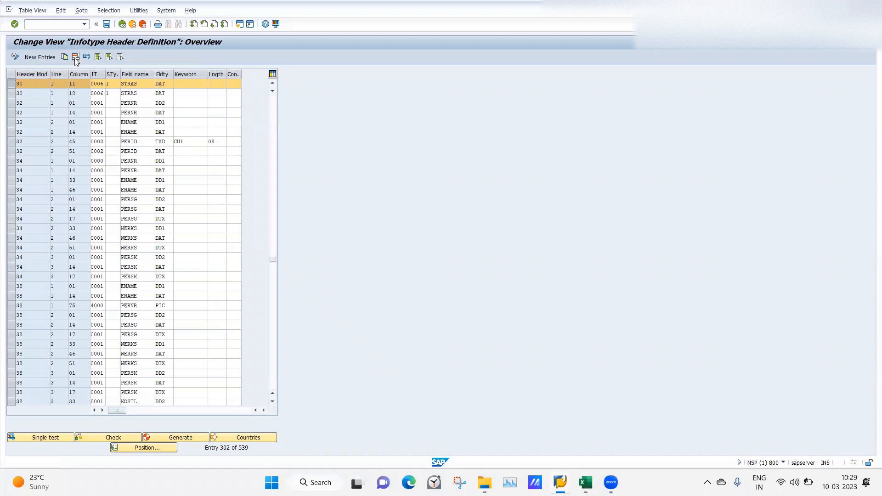
click(107, 24)
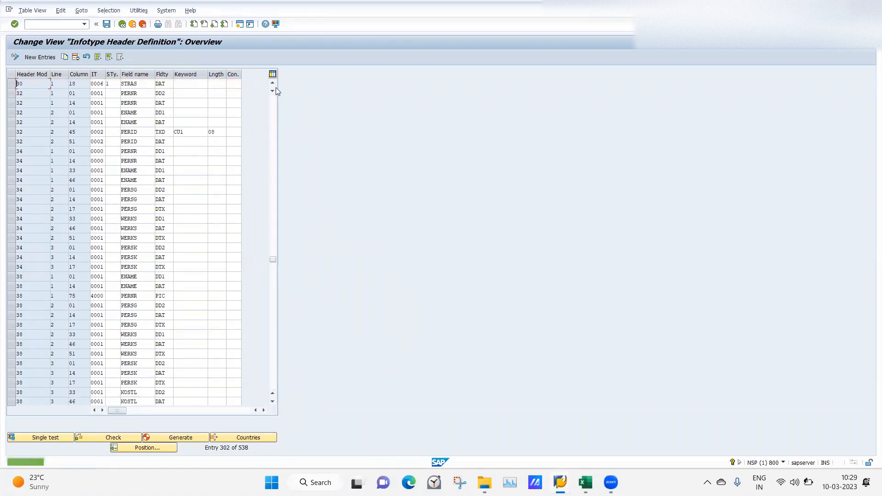
Select both modifier 30 STRAS entries, at columns 01 and 18, and generate the headers again
click(272, 85)
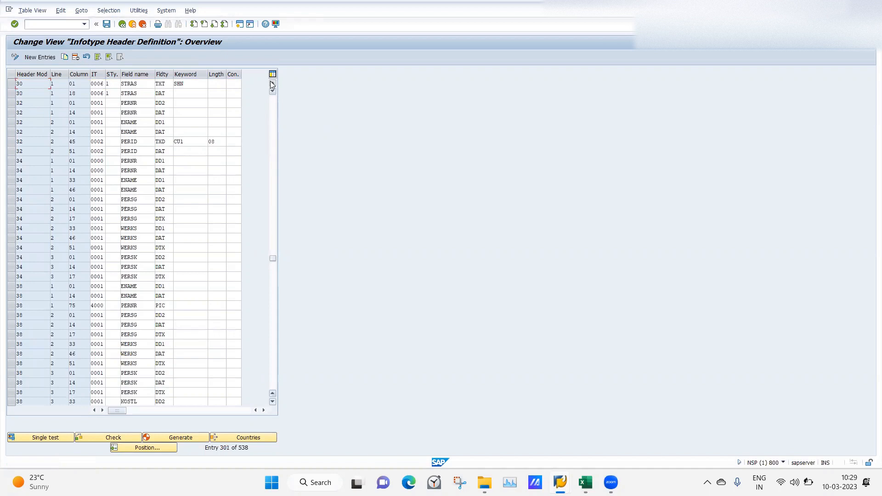
click(11, 84)
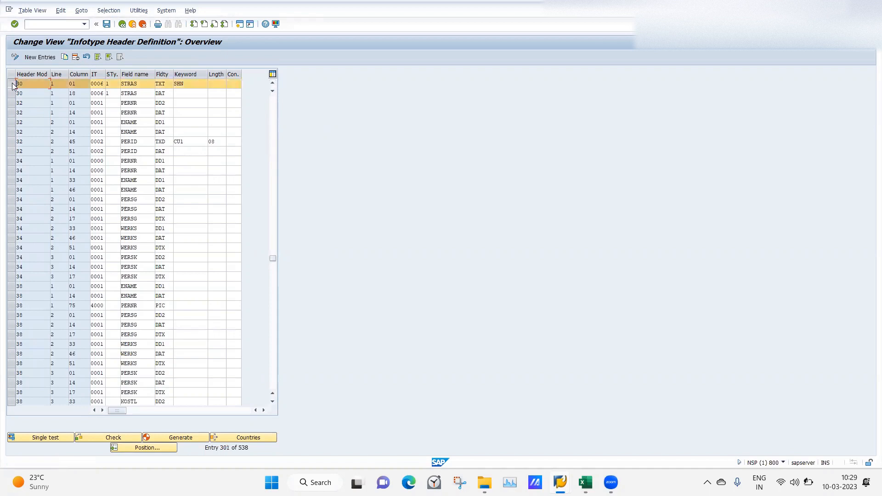
click(11, 93)
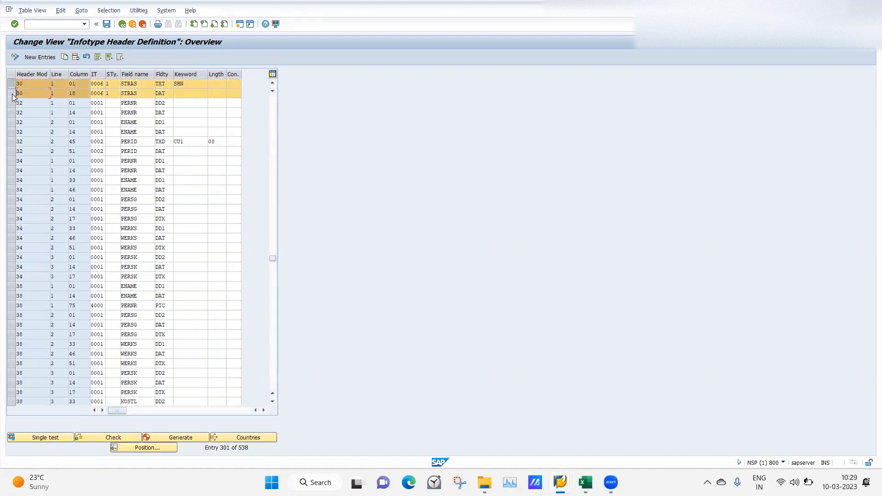
click(177, 437)
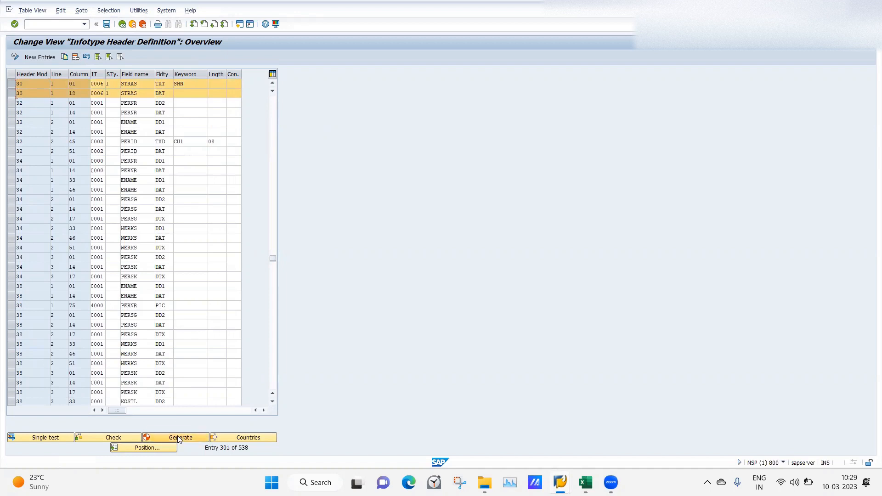
click(120, 188)
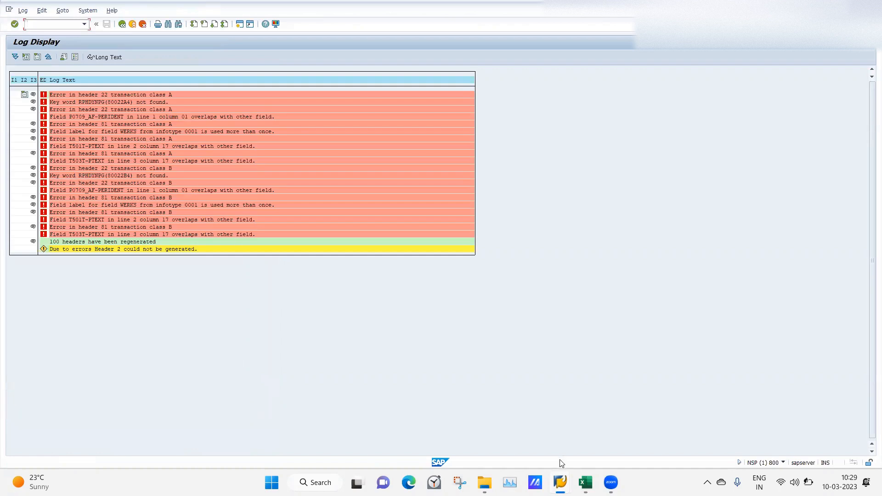
Switch to the Personal Data overview session and leave HR master data display for SAP Easy Access
mouse_move(560, 481)
click(620, 440)
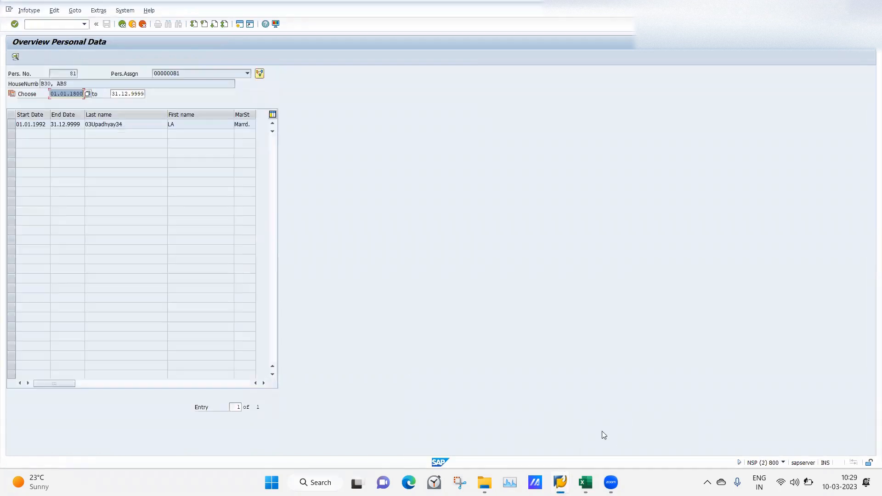
click(122, 24)
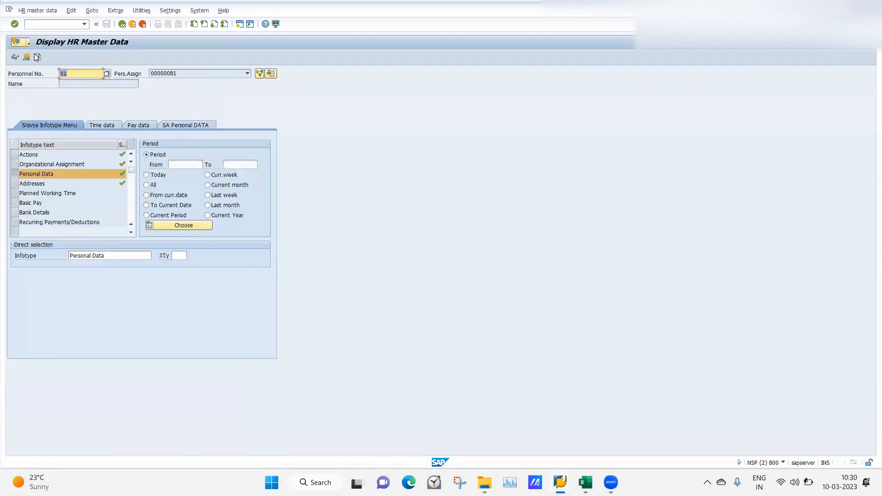
click(59, 24)
key(Return)
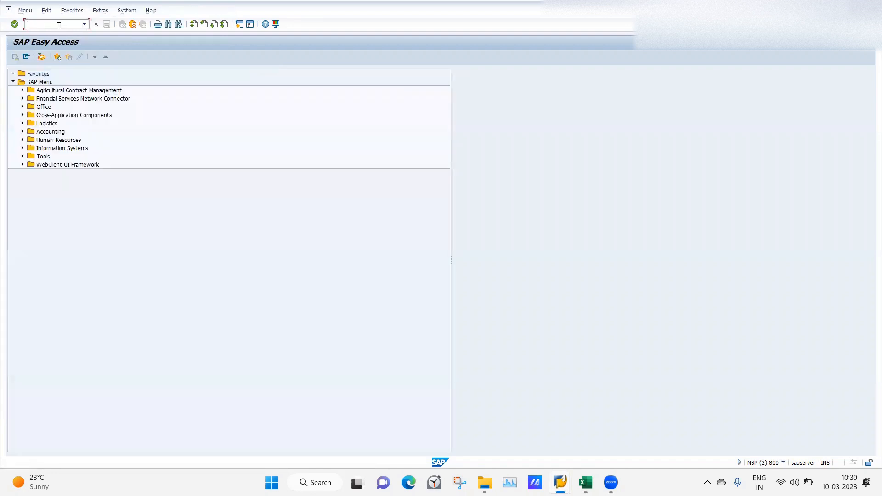
Restart PA20 and reopen the Personal Data overview to check the spacing of the regenerated HouseNumber header
text(pa20)
key(Return)
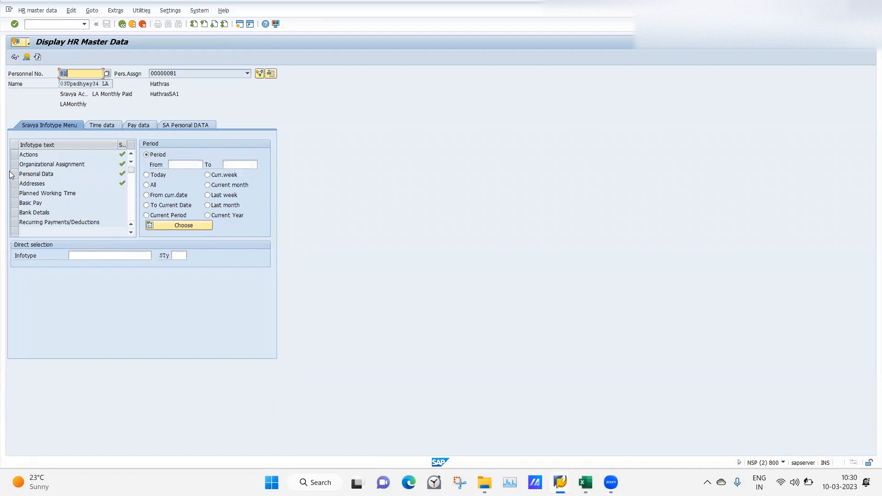
click(14, 174)
click(26, 57)
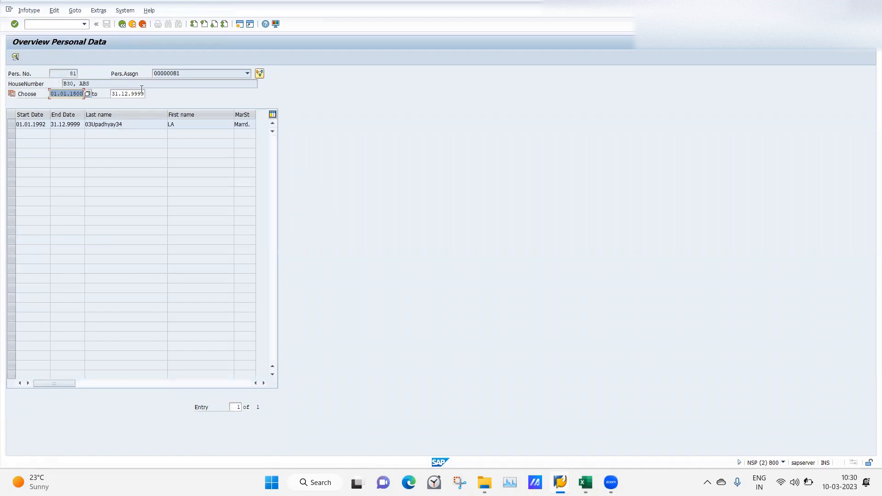
Return to the Infotype Header Definition session, set the length of modifier 30's STRAS DAT entry to 20 and save
click(118, 84)
mouse_move(560, 483)
click(537, 426)
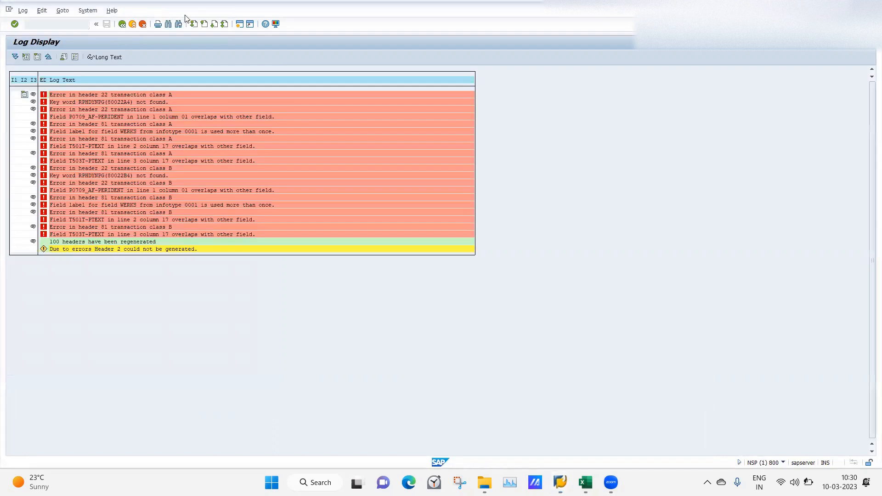
click(122, 24)
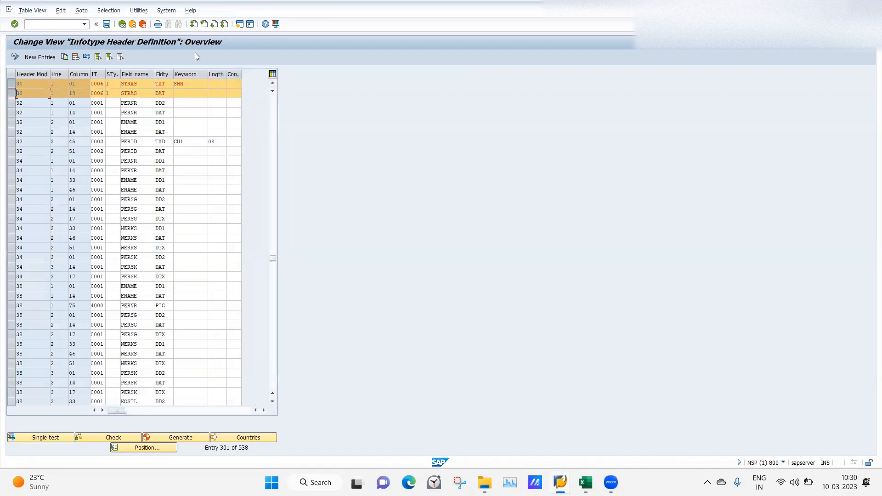
click(216, 91)
text(20)
key(Return)
click(106, 24)
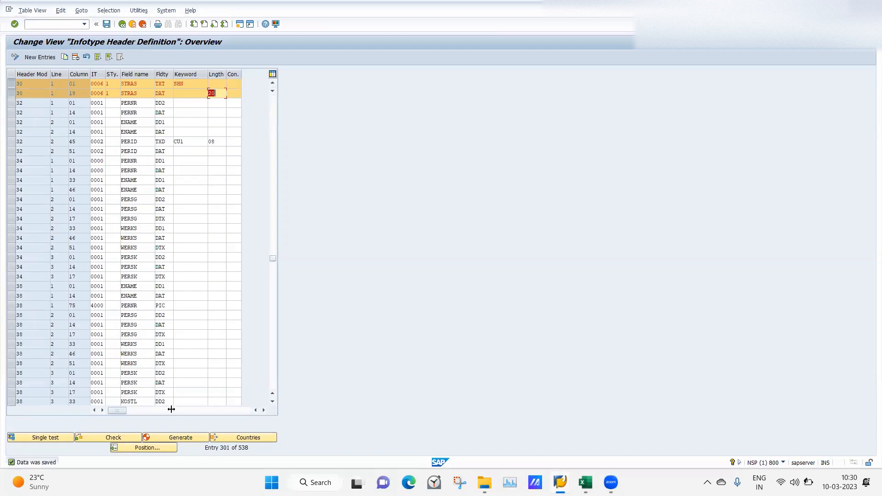
Generate all headers with the shortened STRAS field and switch to the Personal Data overview session
click(176, 438)
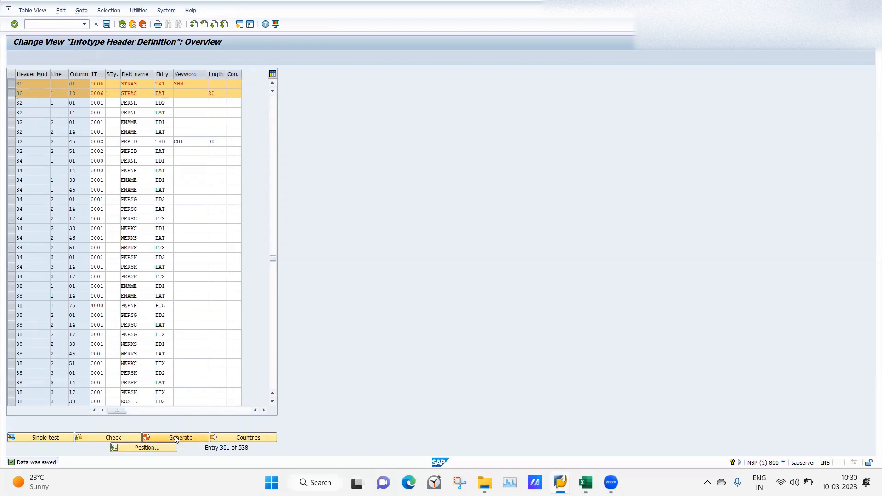
click(119, 187)
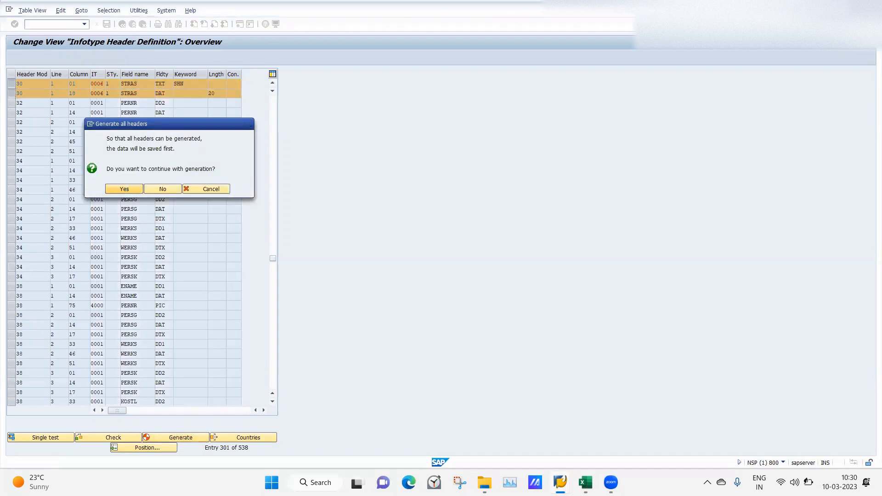
mouse_move(560, 483)
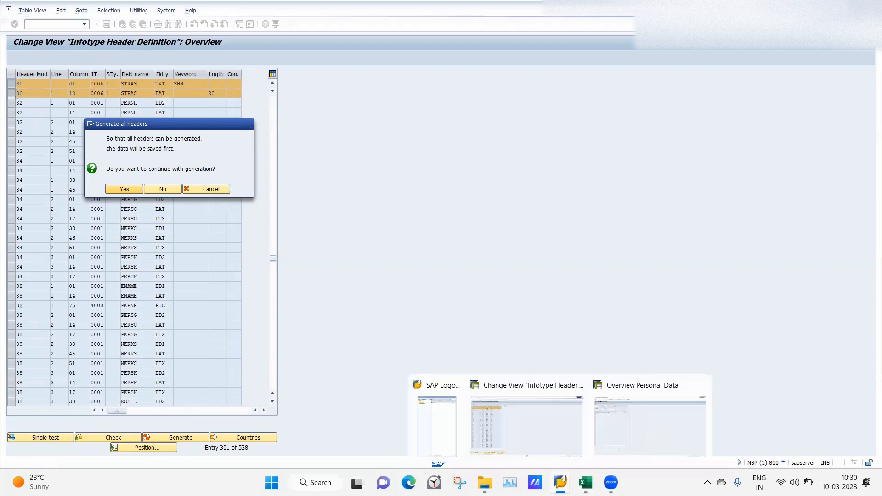
click(623, 431)
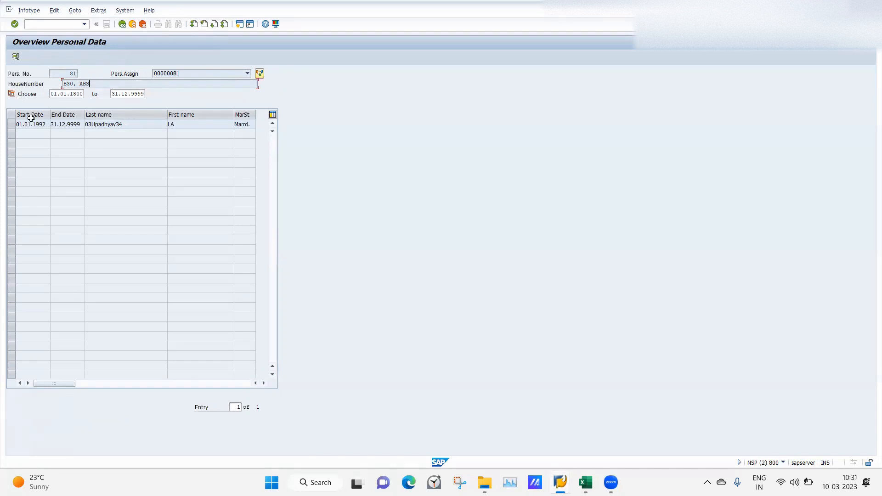
mouse_move(560, 482)
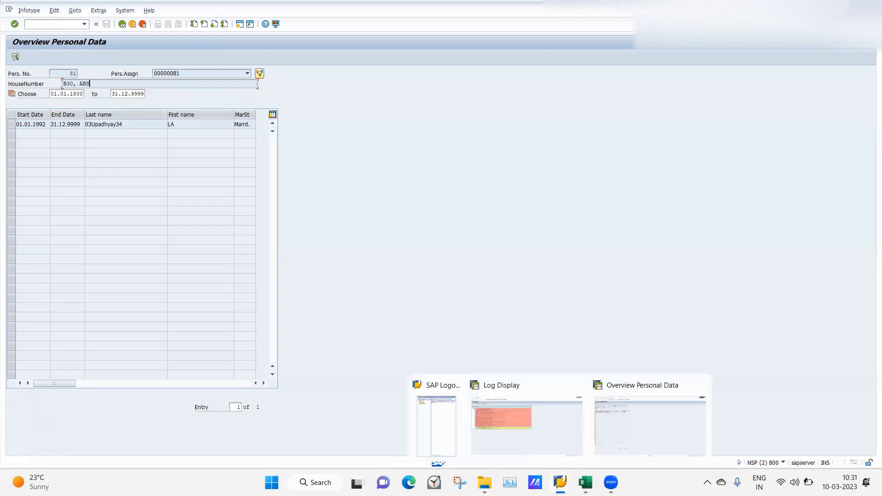
click(627, 428)
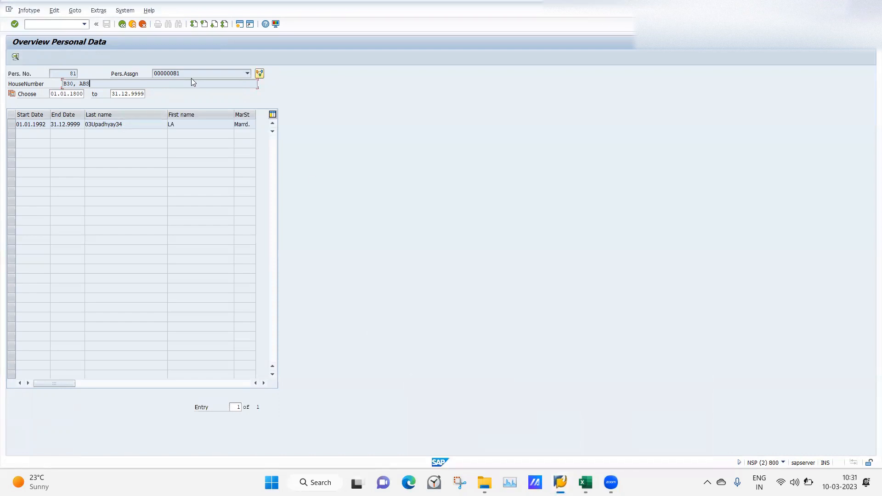
Leave the Personal Data overview and exit HR master data display to SAP Easy Access
click(122, 25)
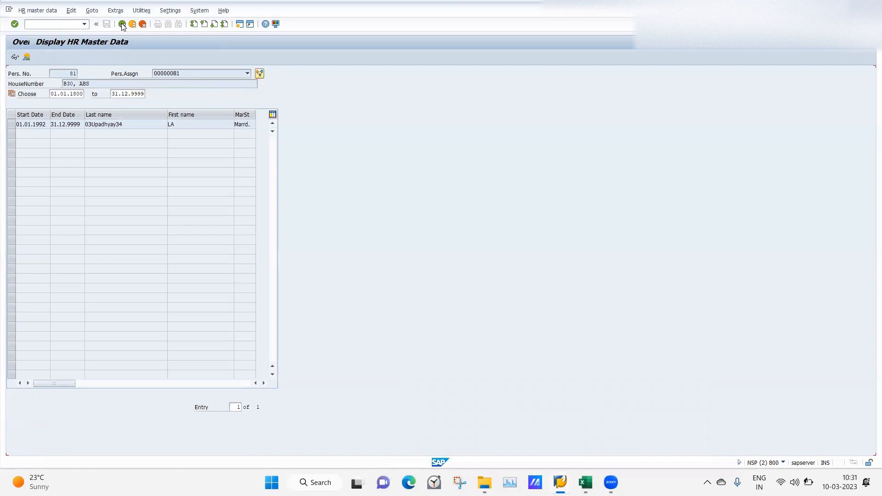
click(31, 24)
text(/np)
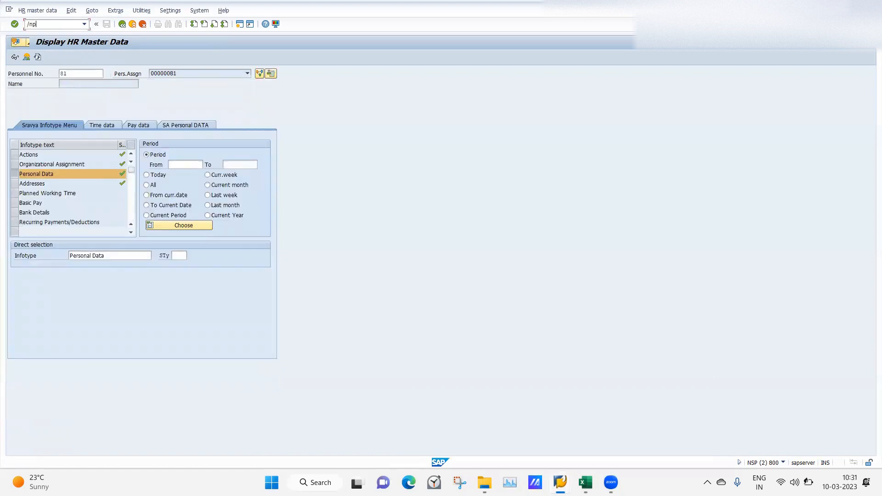
text(a20)
key(Return)
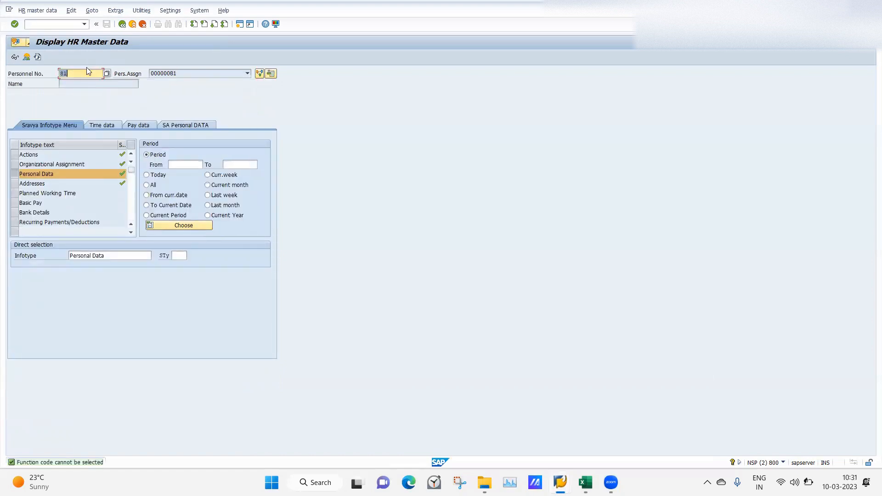
click(55, 24)
text(/n)
key(Return)
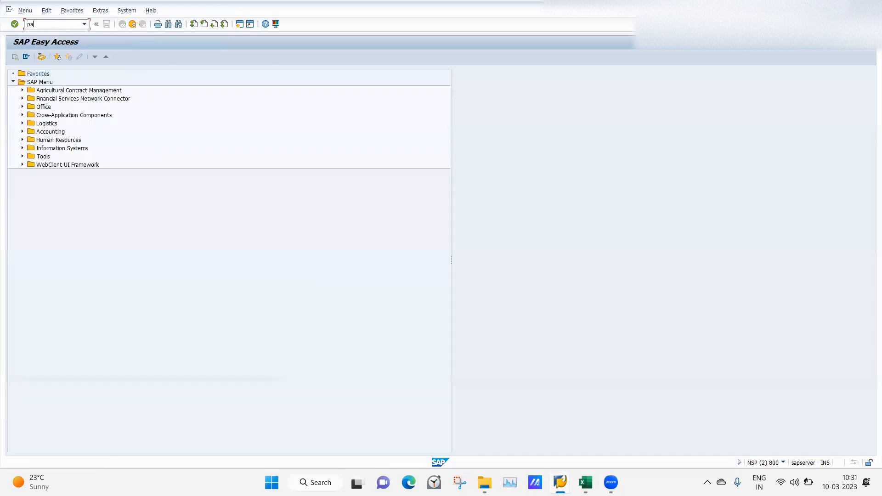
Restart PA20, reopen the Personal Data overview and display the record to check the length of its HouseNumber header field
text(pa20)
key(Return)
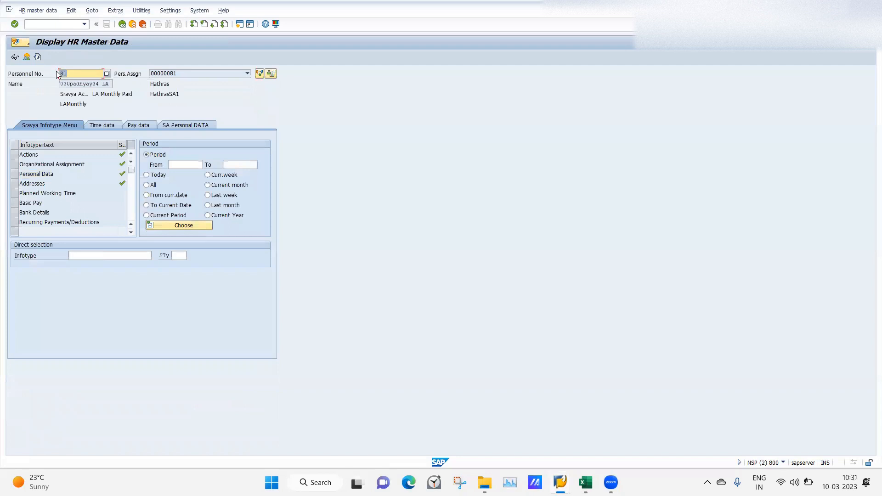
click(14, 174)
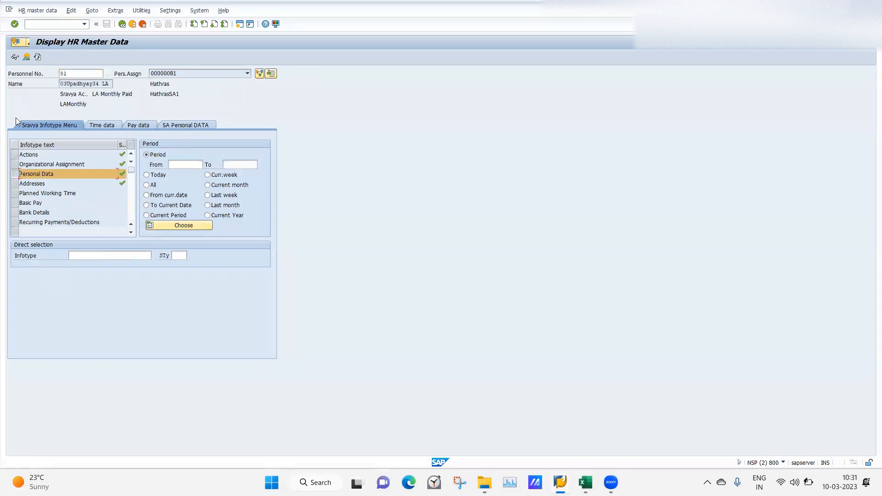
click(25, 58)
double_click(72, 123)
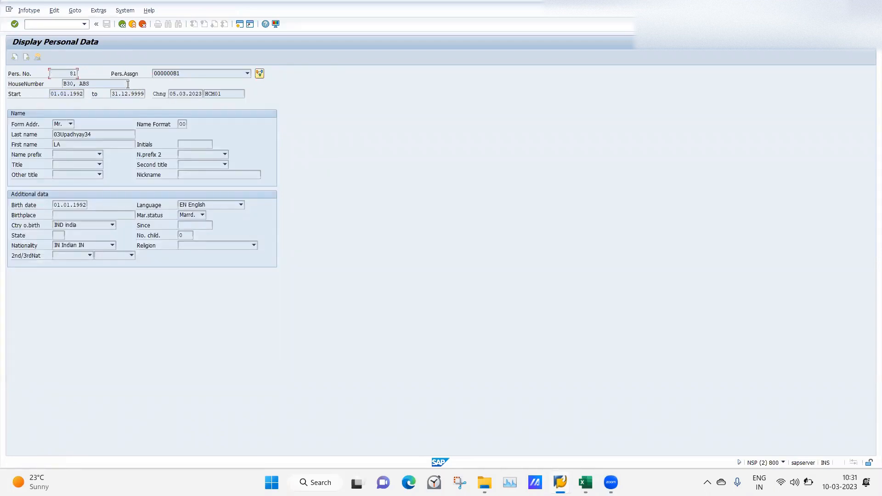
Switch to the SAP HCM 1 workbook in Excel and review the header modification procedure on the class 13 sheet
click(585, 483)
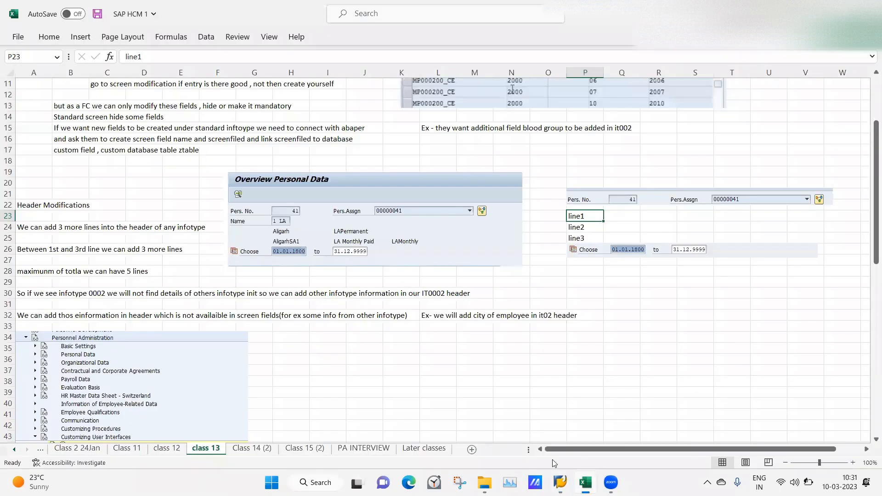
click(405, 386)
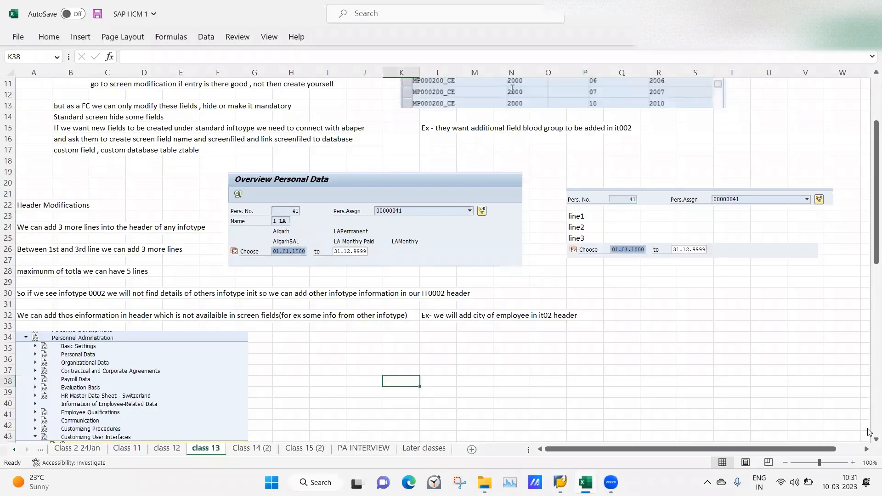
scroll(868, 444, down, 4)
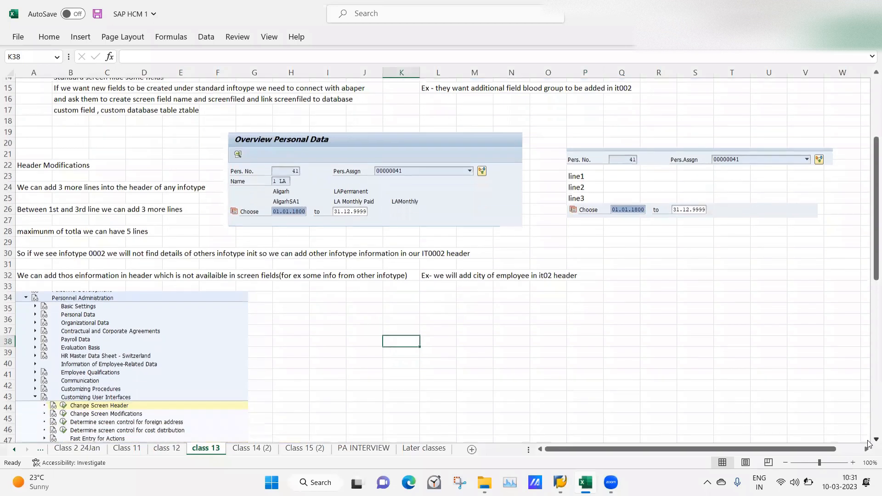
scroll(868, 444, down, 10)
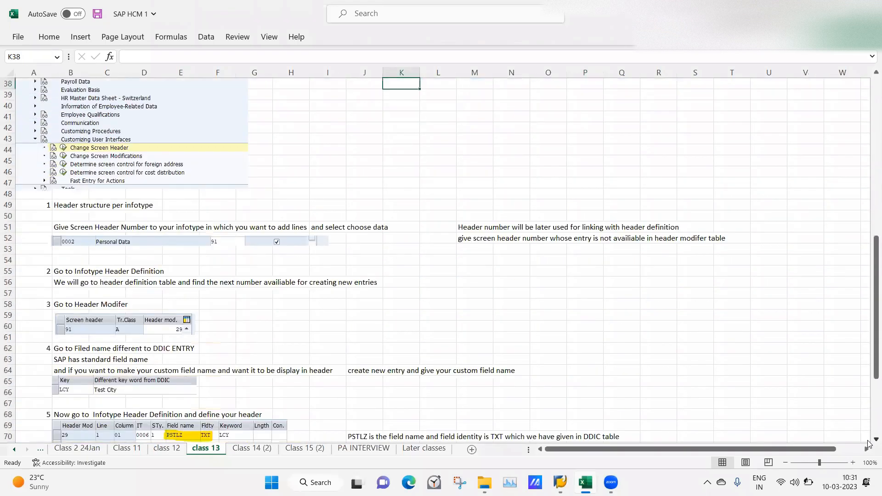
scroll(869, 444, down, 2)
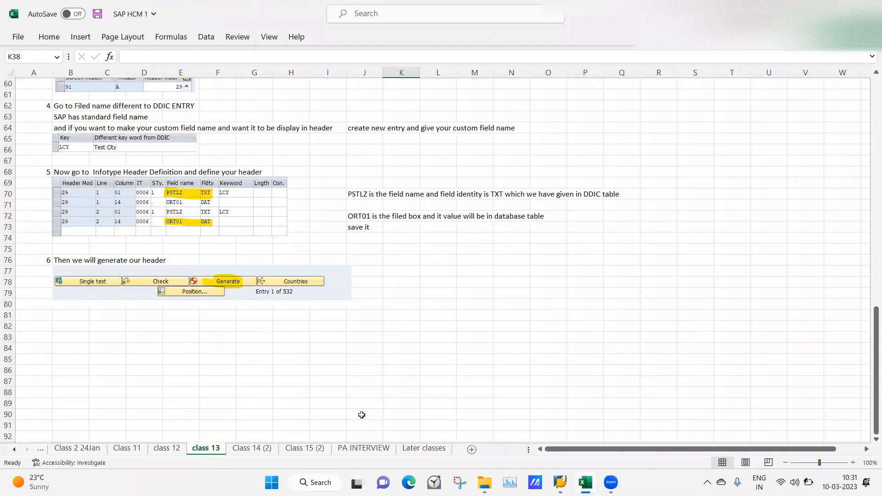
Examine the Class 14 (2) sheet's notes on configuring the evaluation basis, covering IT19 Monitoring of Tasks and IT41 date specifications
click(251, 449)
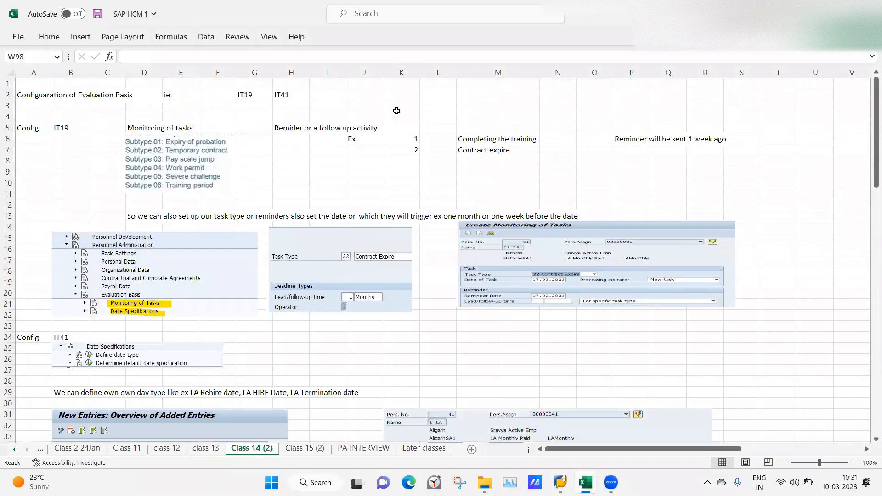
click(398, 117)
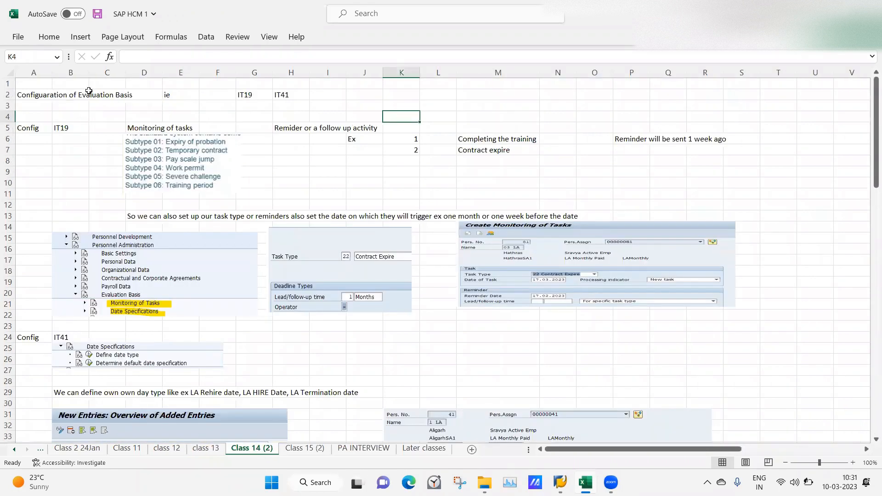
click(131, 95)
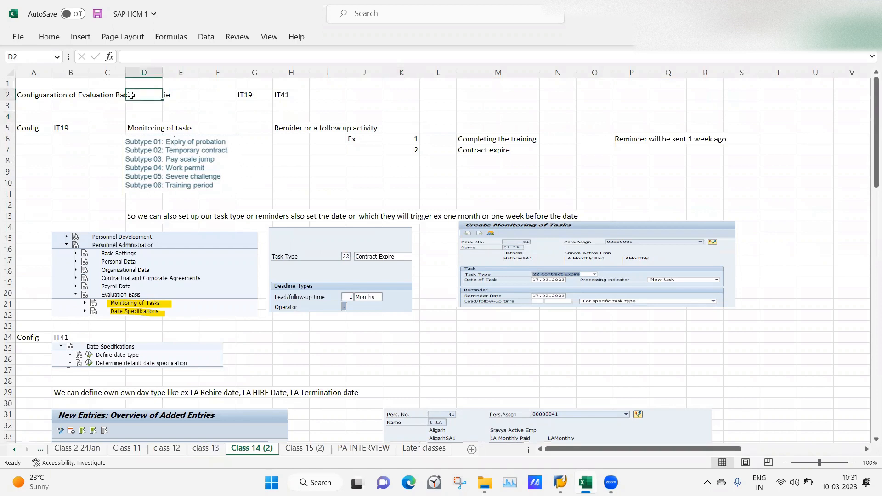
click(98, 95)
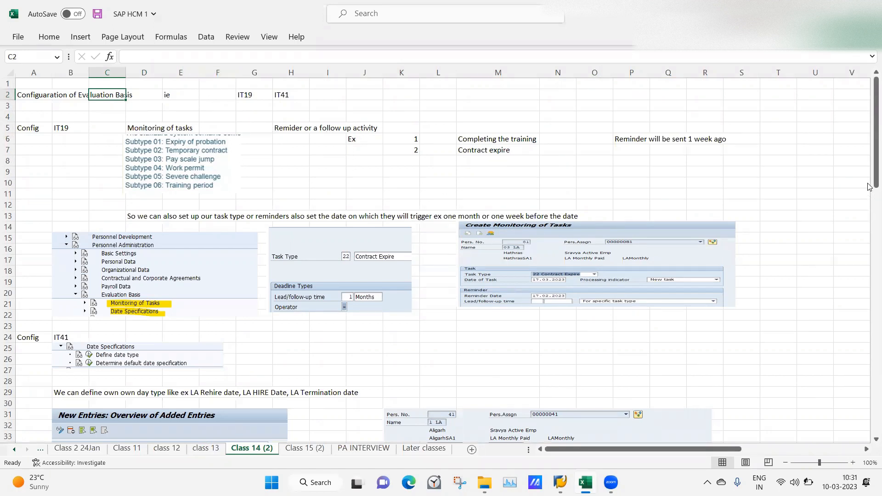
drag(870, 175, 870, 169)
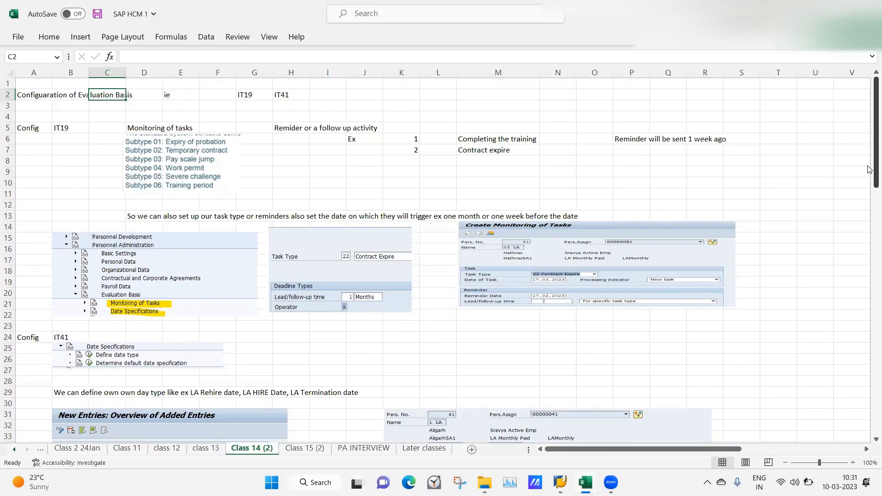
click(88, 148)
click(146, 128)
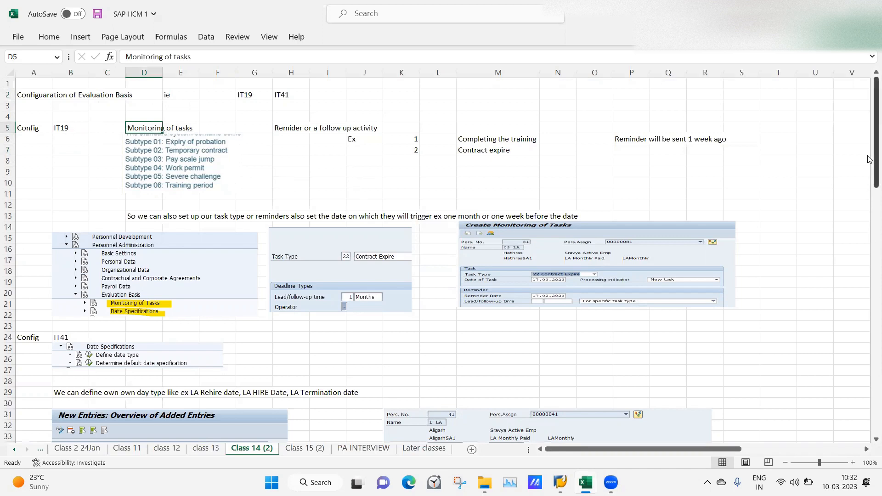
scroll(431, 265, down, 5)
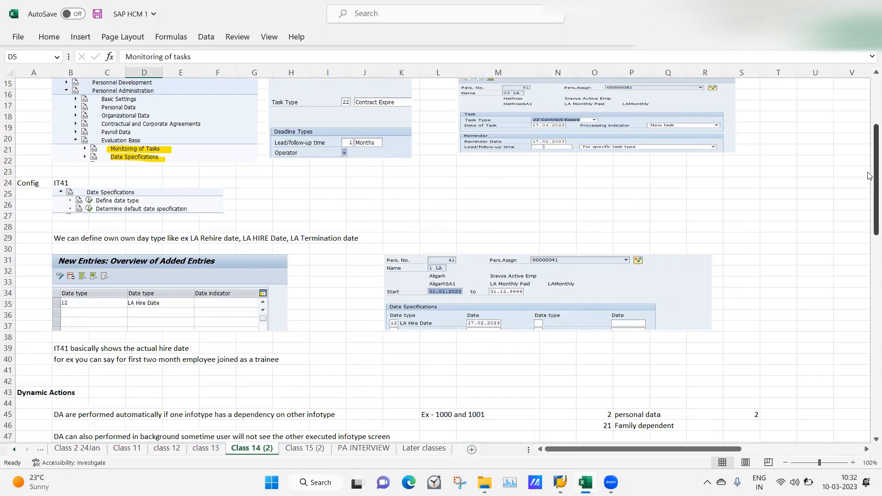
drag(869, 183, 870, 81)
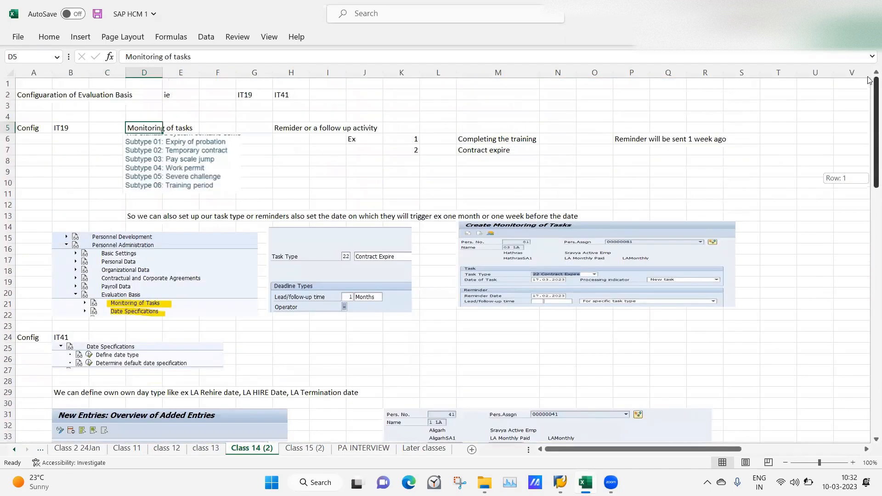
click(284, 193)
click(81, 159)
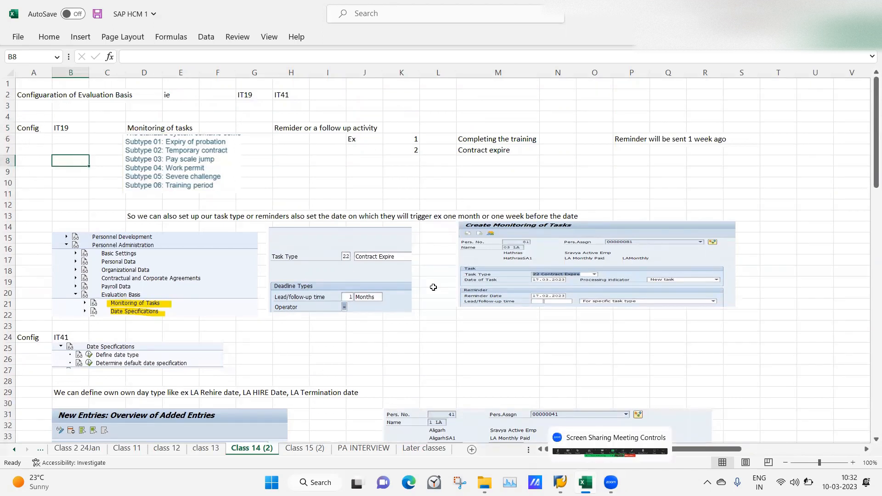
Switch back to the SAP Display Personal Data session and return to the initial Display HR Master Data screen
click(561, 482)
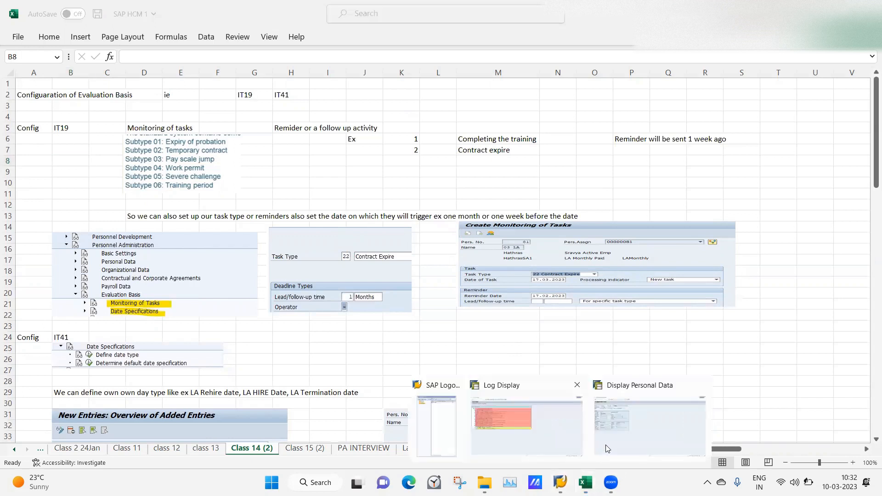
click(609, 445)
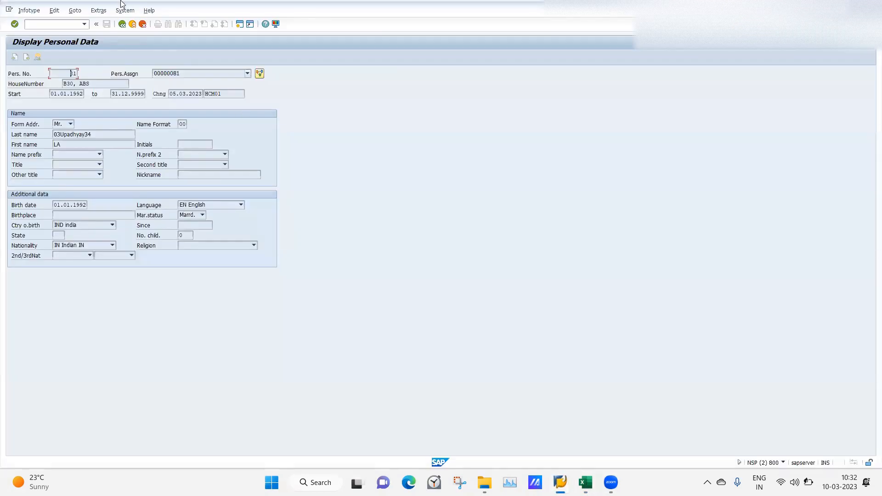
click(122, 24)
click(122, 24)
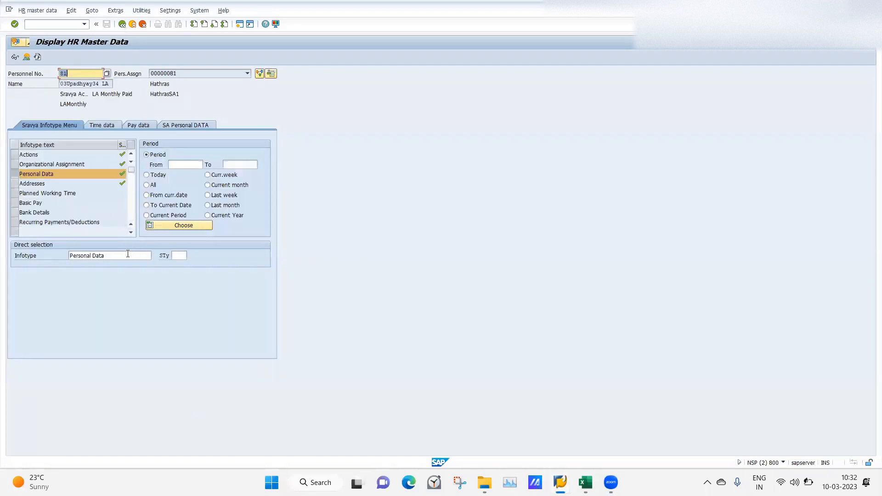
Select infotype 19, Monitoring of Tasks, and request the overview of its records for the employee
click(128, 253)
text(19)
key(Return)
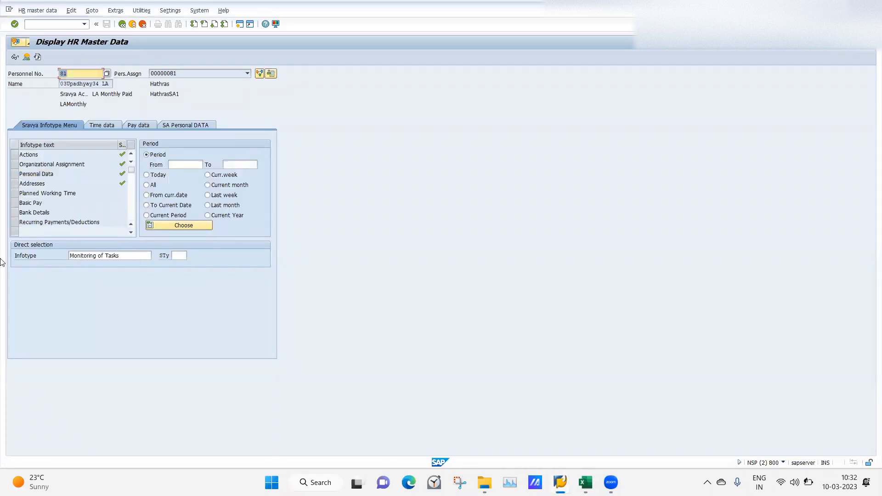
click(30, 57)
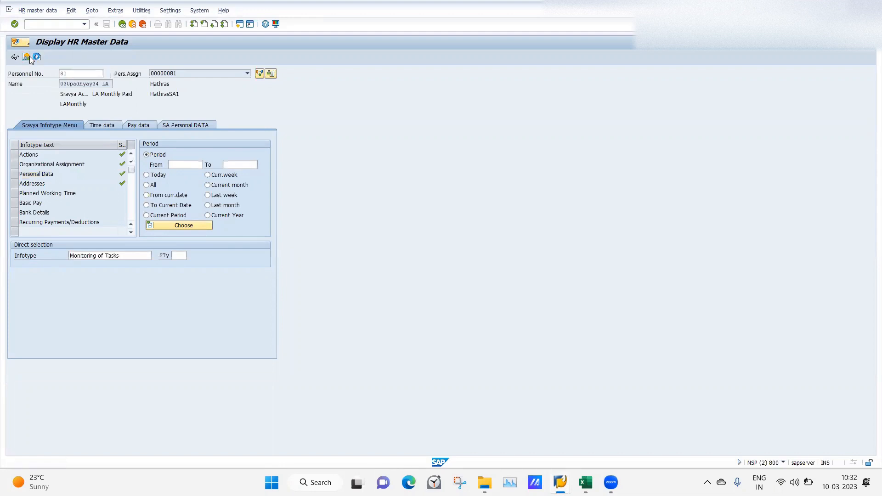
Switch from displaying to maintaining HR master data and start a new Monitoring of Tasks record for the employee
click(38, 11)
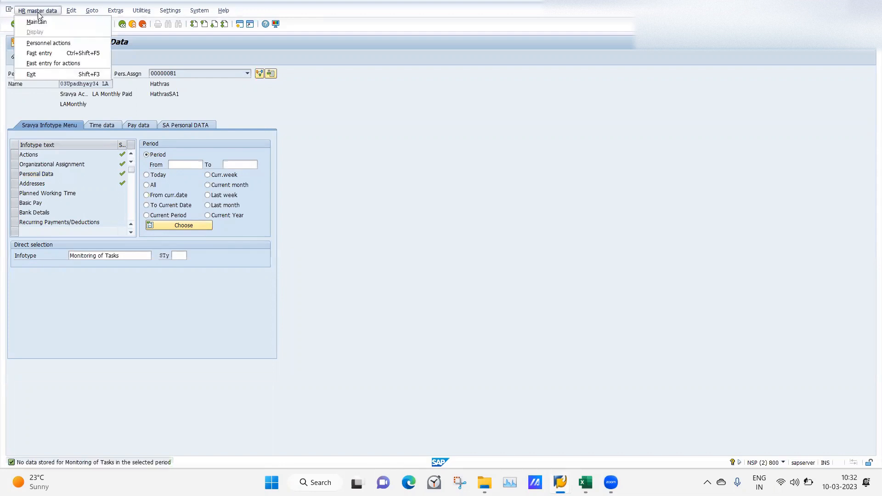
click(36, 22)
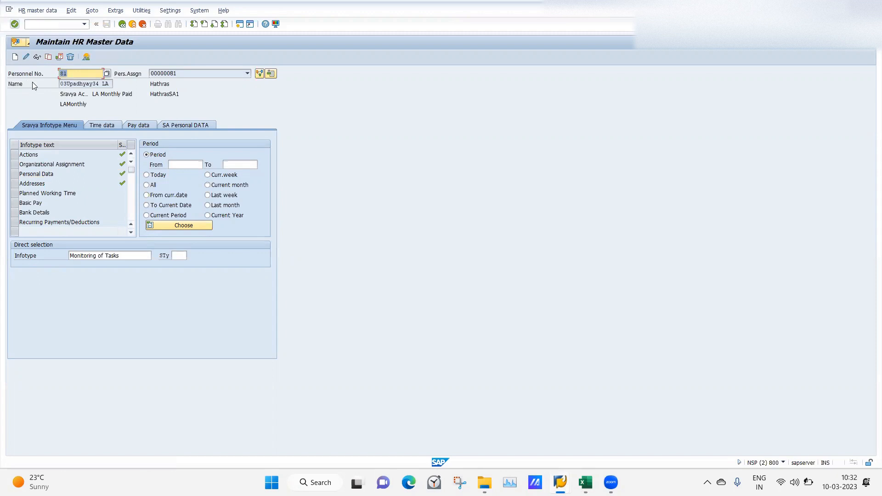
click(15, 57)
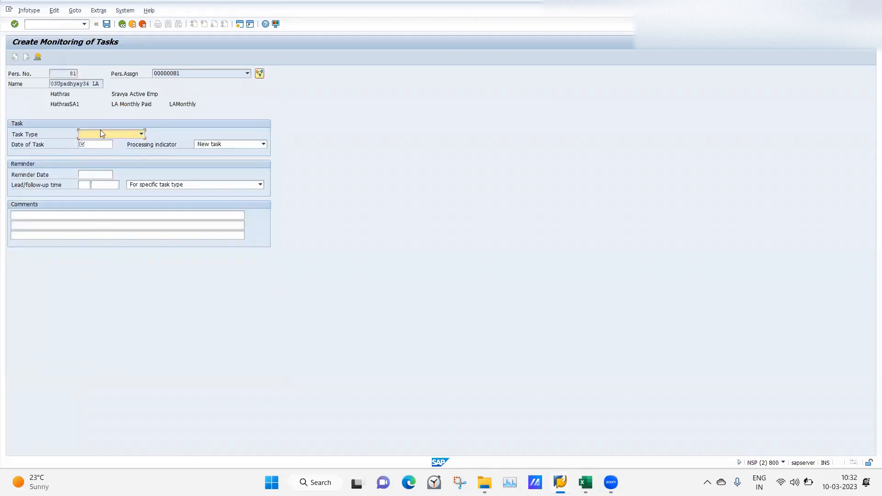
Examine the task types offered for the new Monitoring of Tasks record without choosing one
click(142, 135)
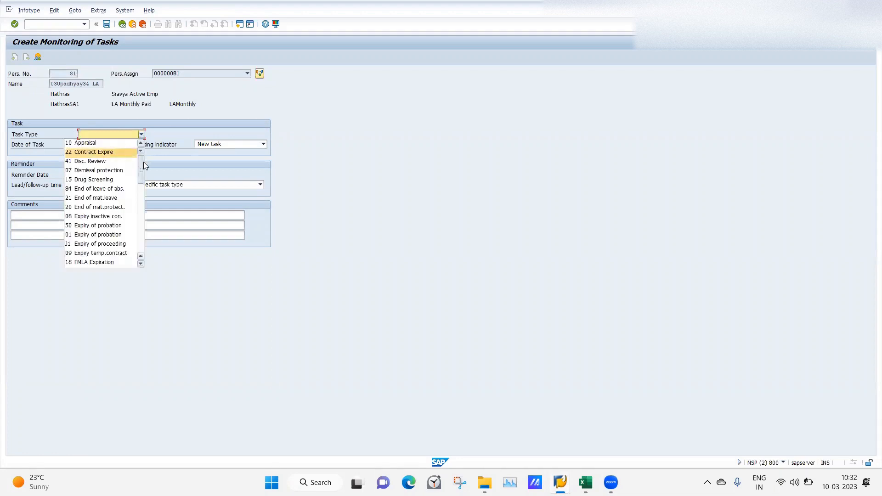
scroll(136, 183, down, 10)
scroll(136, 182, up, 10)
click(201, 117)
click(143, 134)
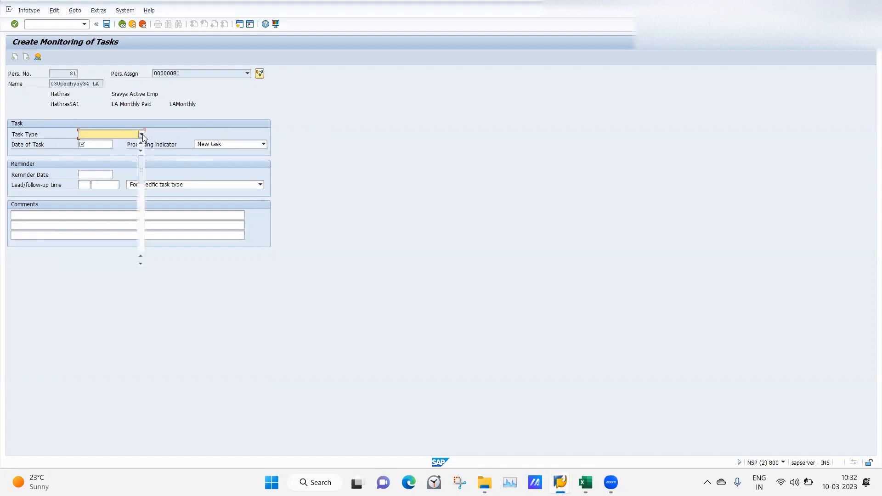
click(529, 268)
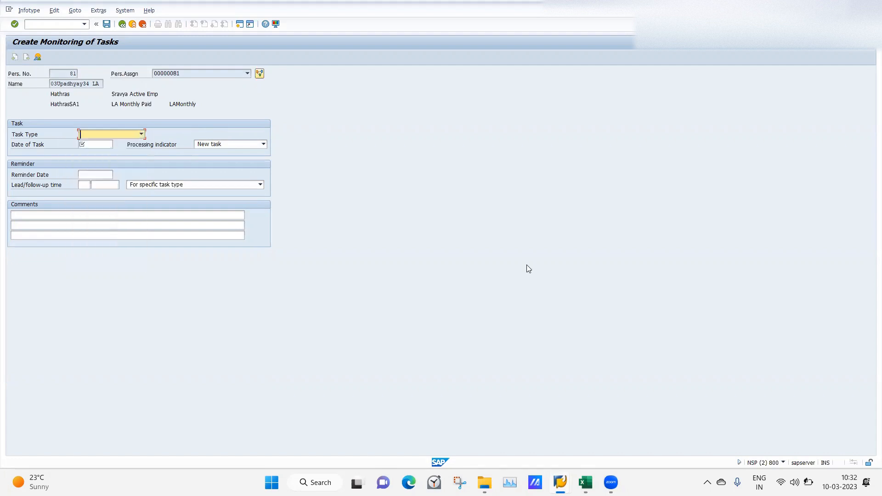
click(142, 134)
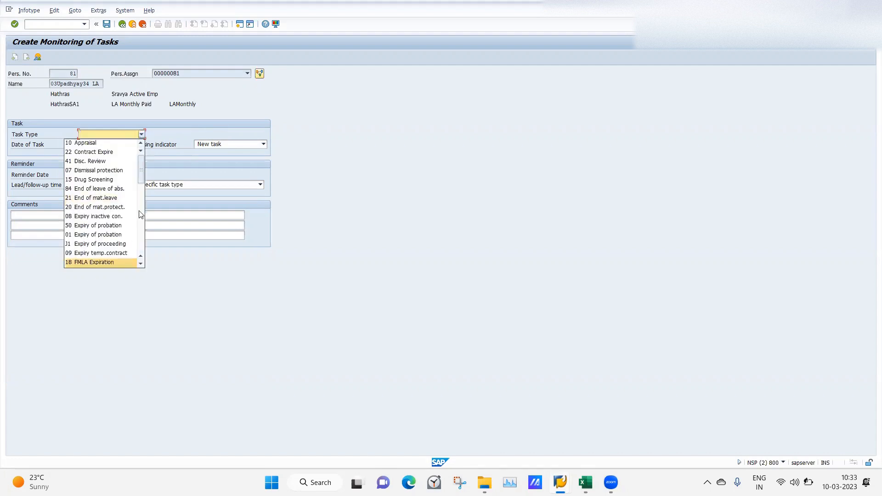
scroll(141, 172, down, 10)
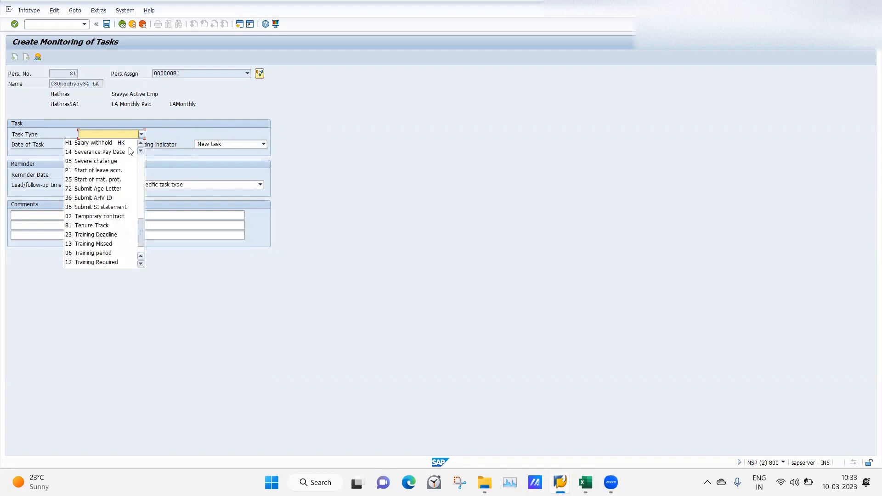
drag(131, 151, 129, 106)
click(300, 141)
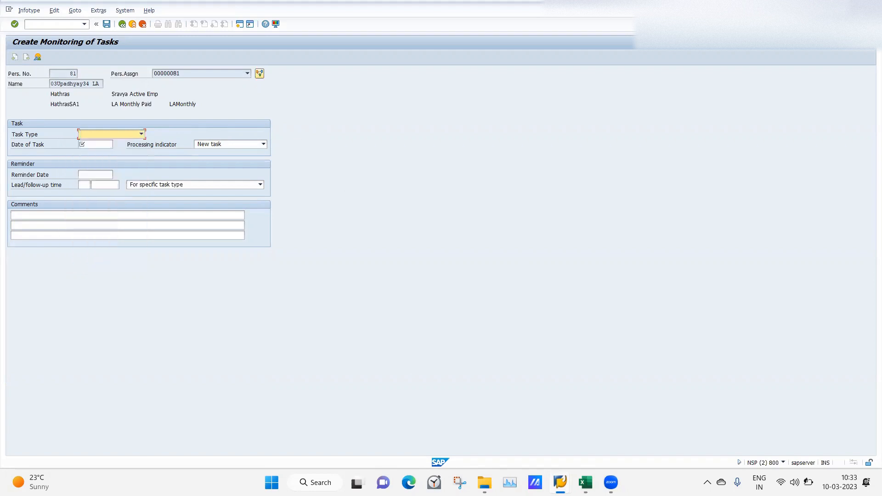
Switch to the SAP session with the log display and open the Customizing: Execute Project screen there
mouse_move(560, 482)
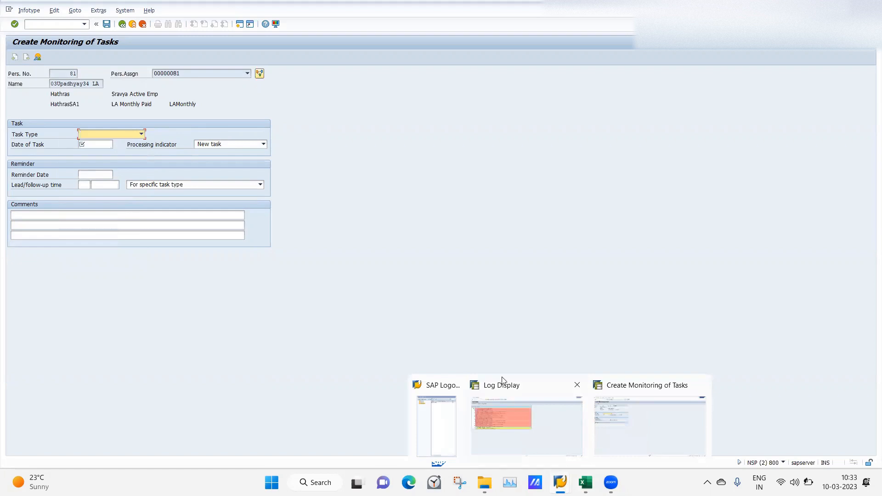
click(536, 442)
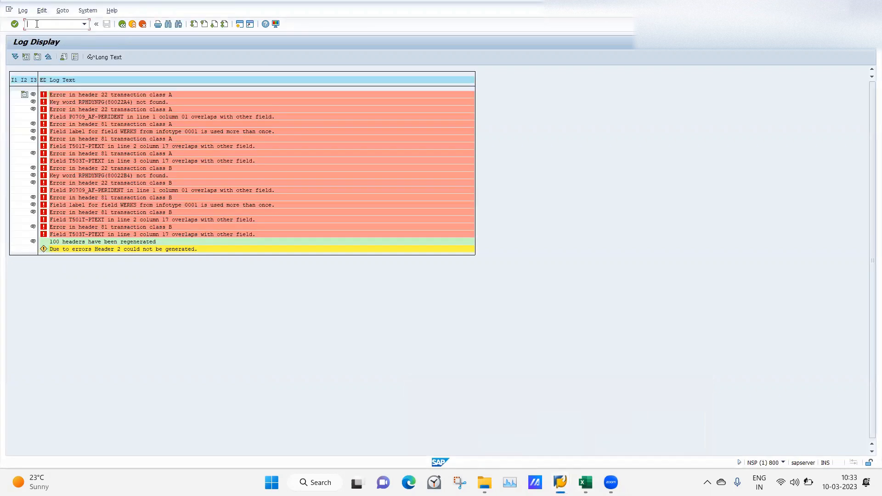
key(Return)
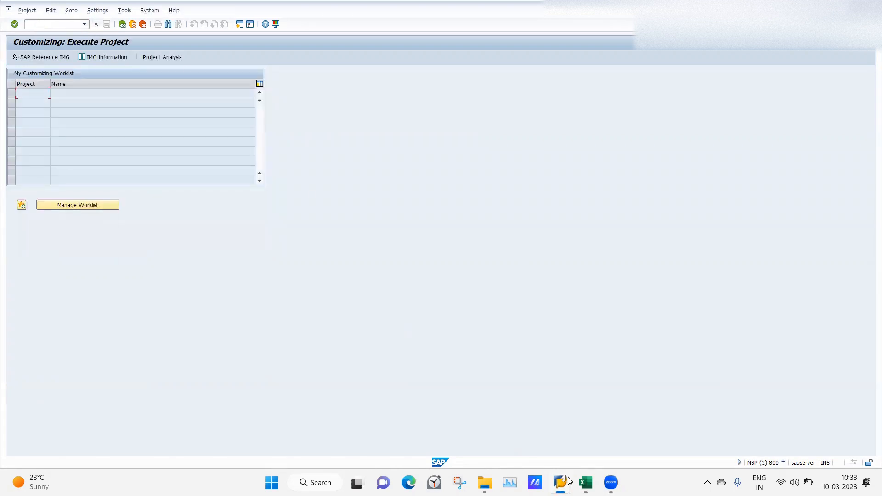
Check the IT19 configuration path on the Class 14 (2) sheet in Excel, and return to the SAP customizing session
click(586, 483)
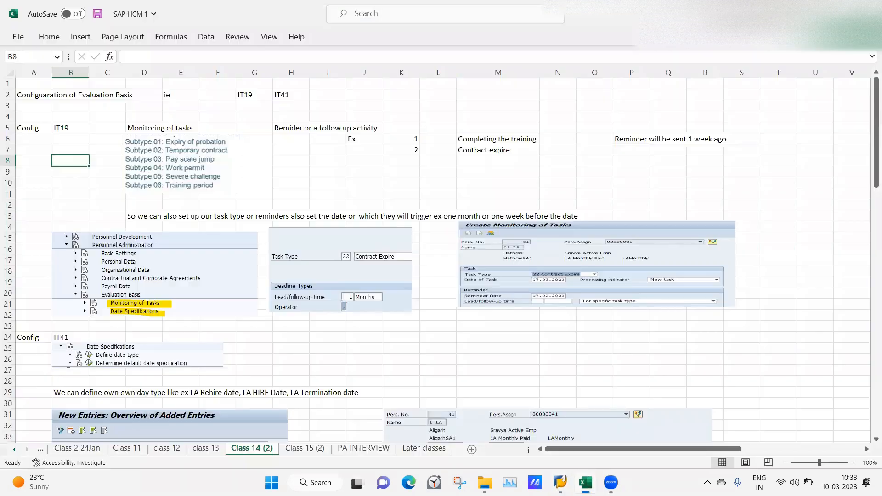
click(379, 357)
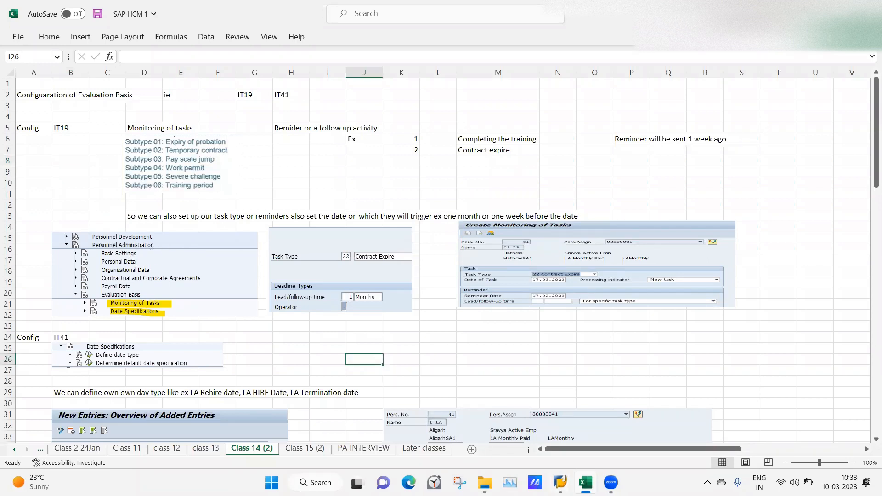
mouse_move(560, 483)
click(516, 432)
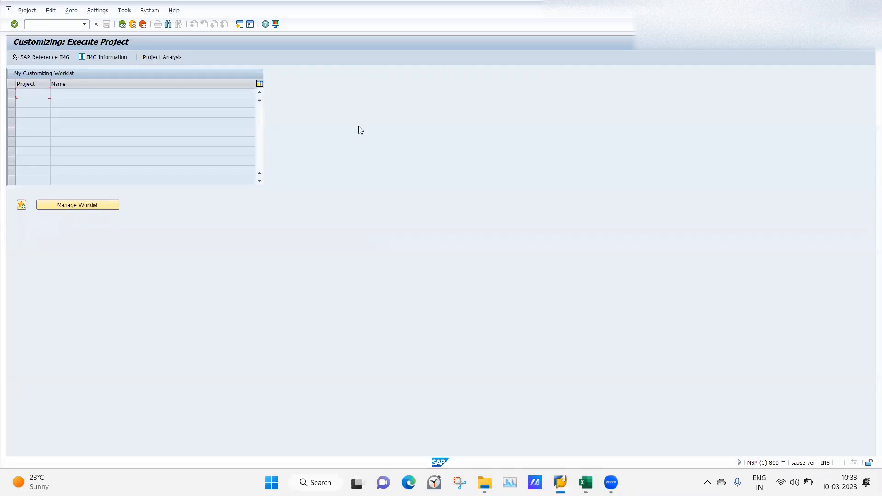
In the SAP Reference IMG, open Determine Task Type under Personnel Management, Personnel Administration, Evaluation Basis, Monitoring of Tasks
click(37, 57)
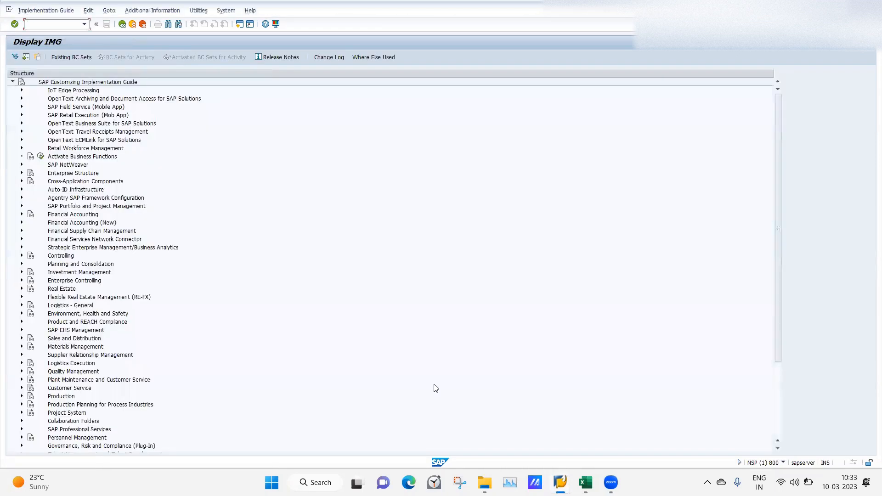
click(779, 418)
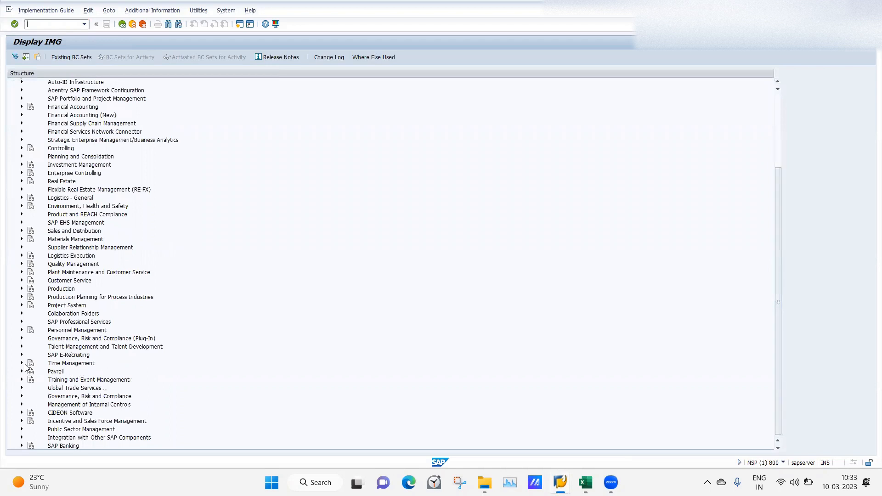
click(21, 330)
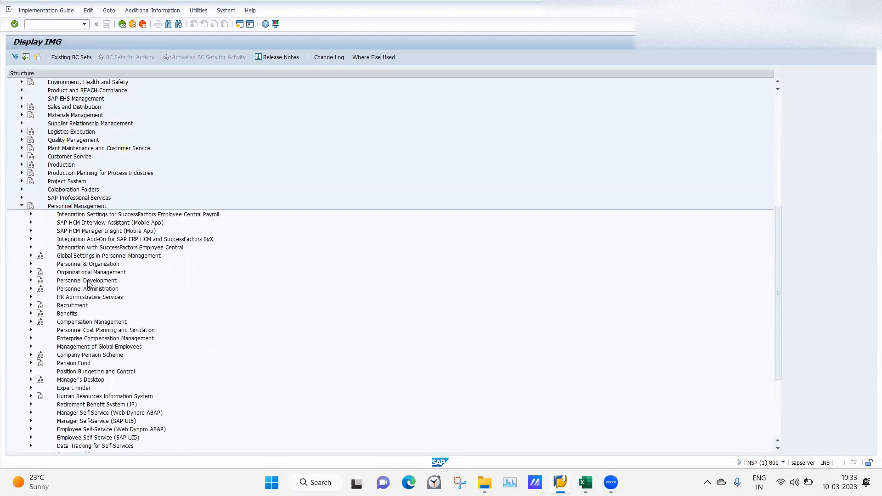
click(30, 289)
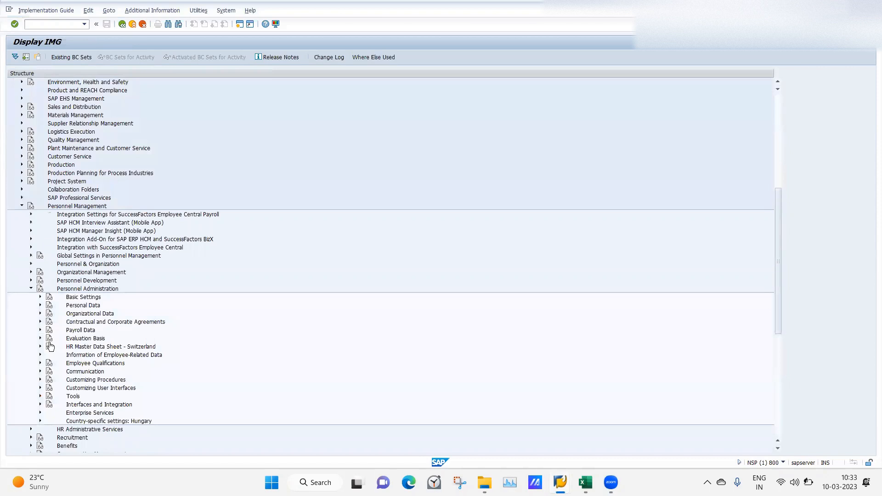
click(40, 338)
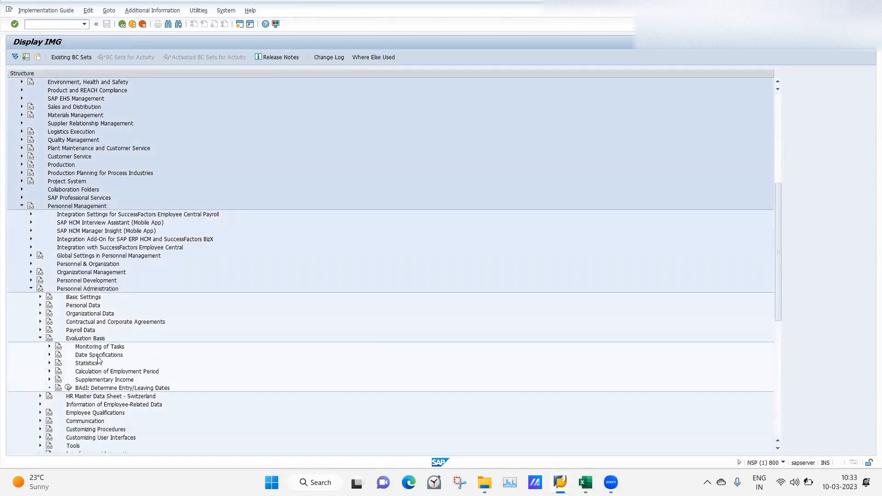
click(49, 347)
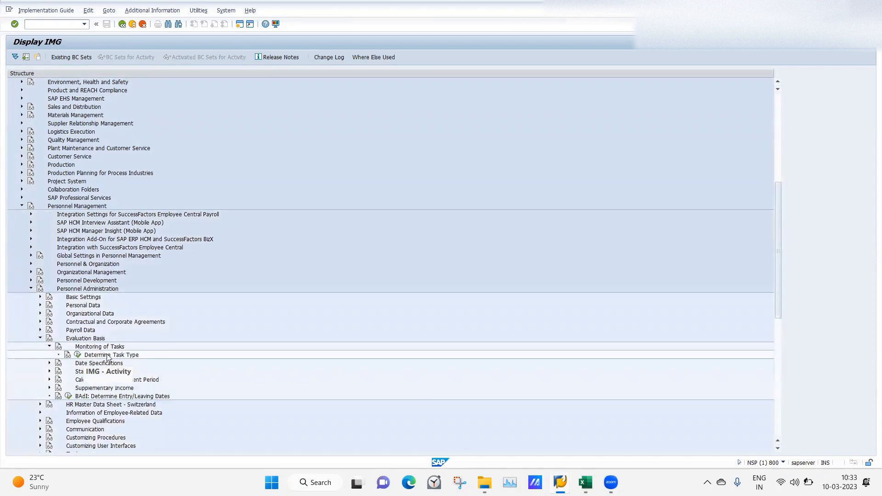
click(76, 356)
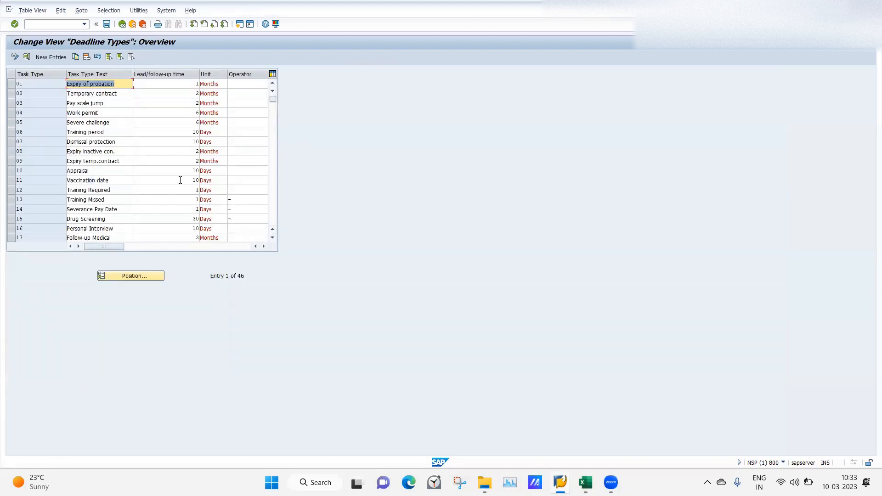
Check the existing deadline types and create a new entry with task type 24 and the text LA Task Deadline
click(273, 202)
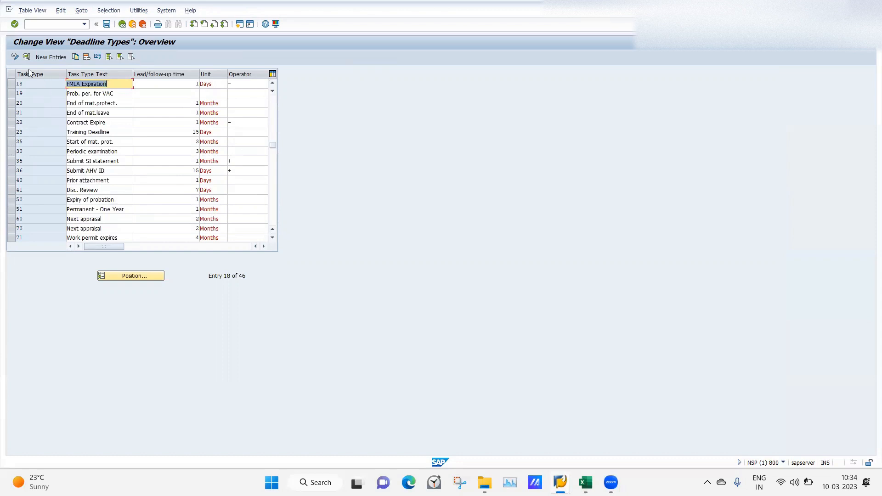
click(53, 57)
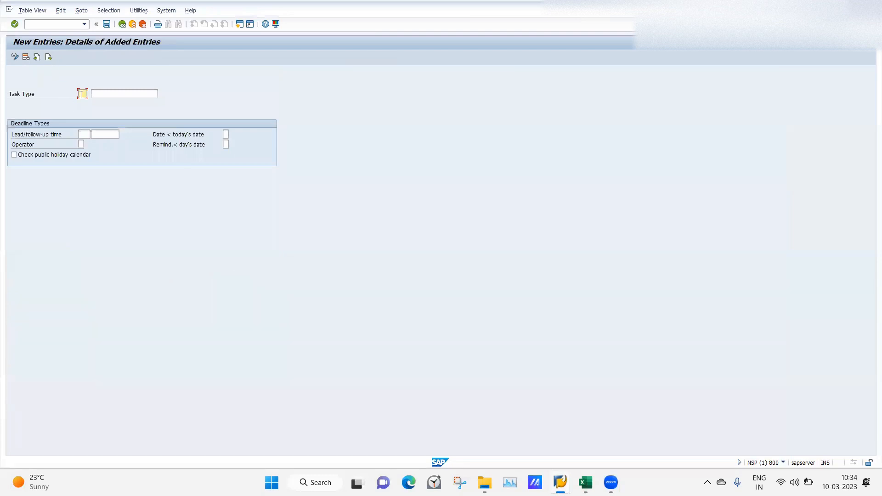
text(14)
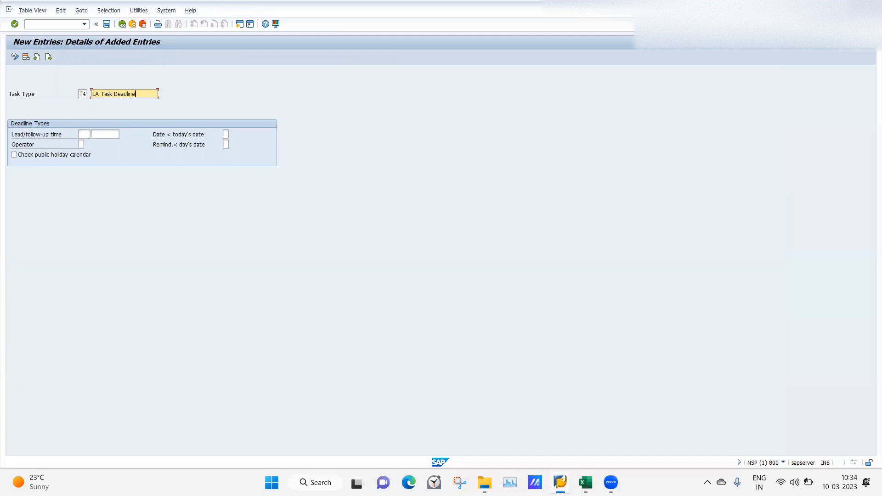
Set the task type's lead/follow-up time to 1 Months and save the entry, accepting the proposed DEMOEXAMPLE customizing request
click(85, 134)
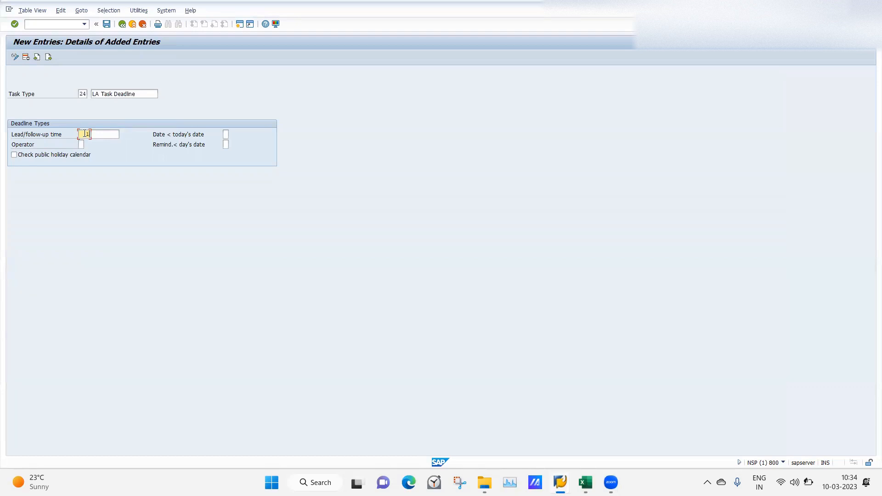
key(Tab)
click(123, 134)
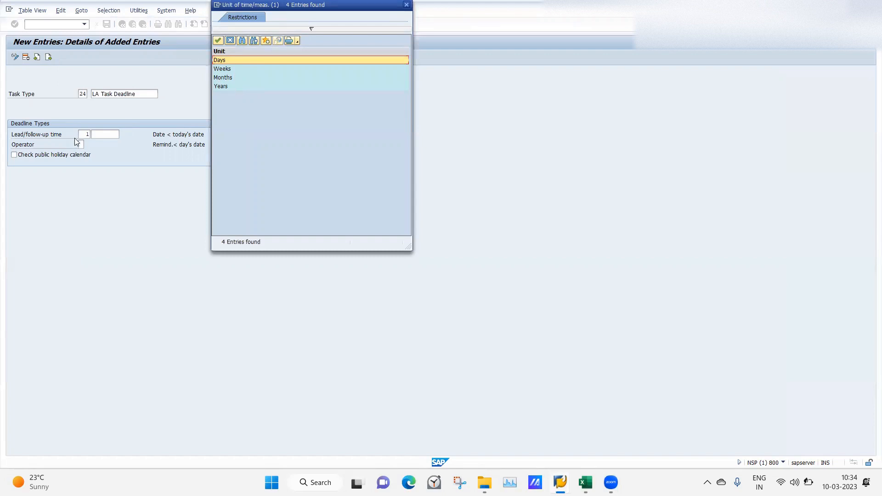
double_click(227, 79)
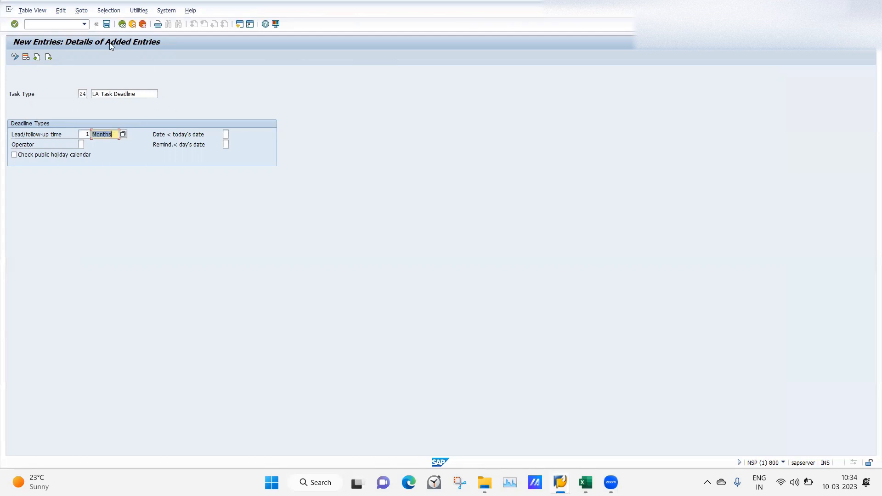
click(107, 24)
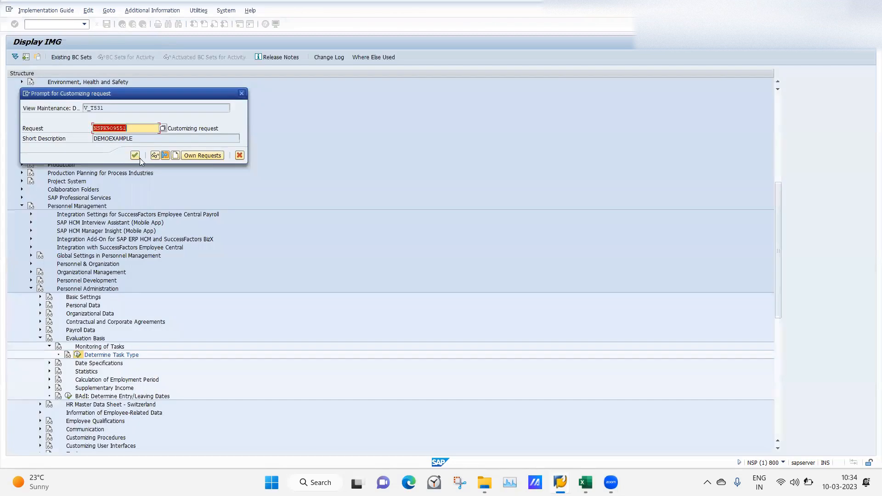
click(135, 155)
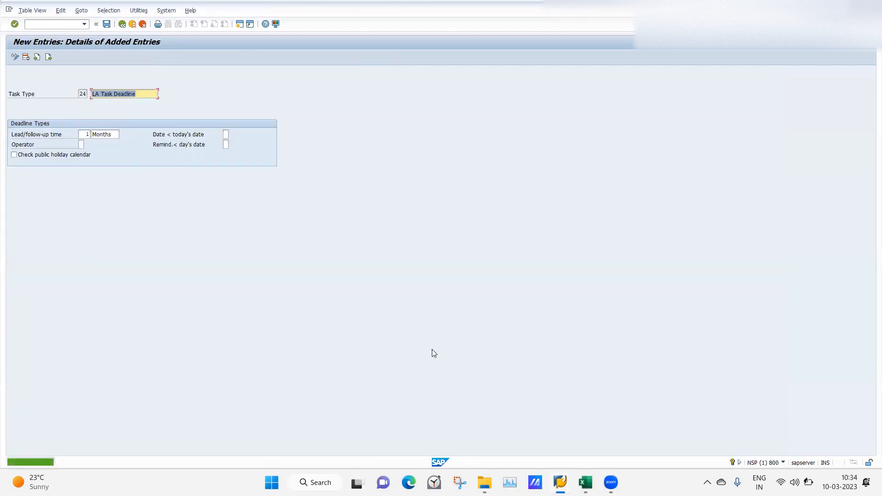
Switch to the HR master data session, leave the open Monitoring of Tasks entry and start creating it again for the same employee
mouse_move(560, 483)
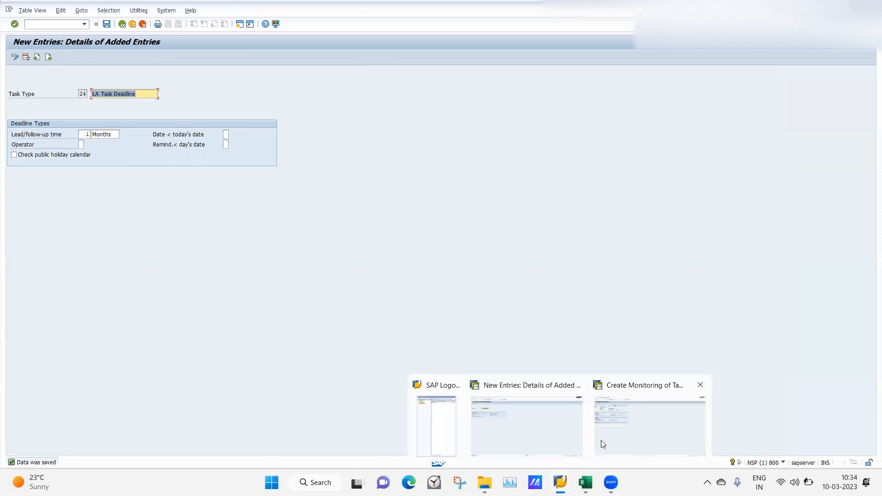
click(632, 423)
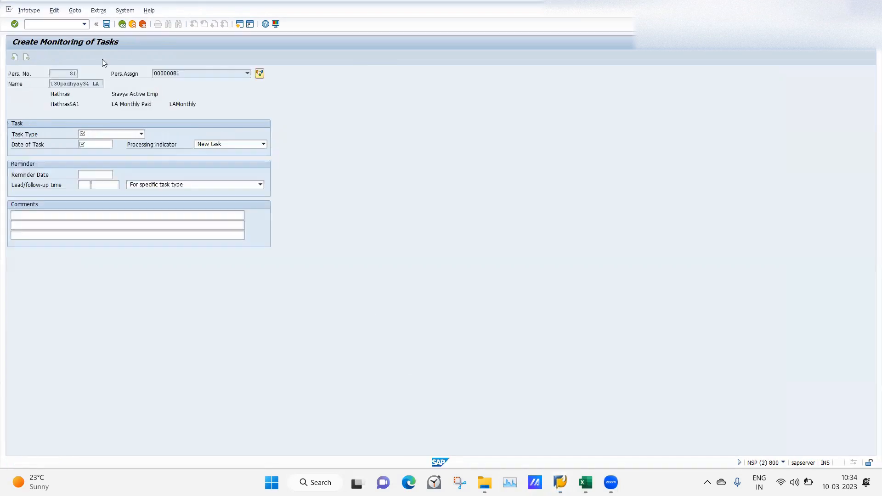
click(123, 25)
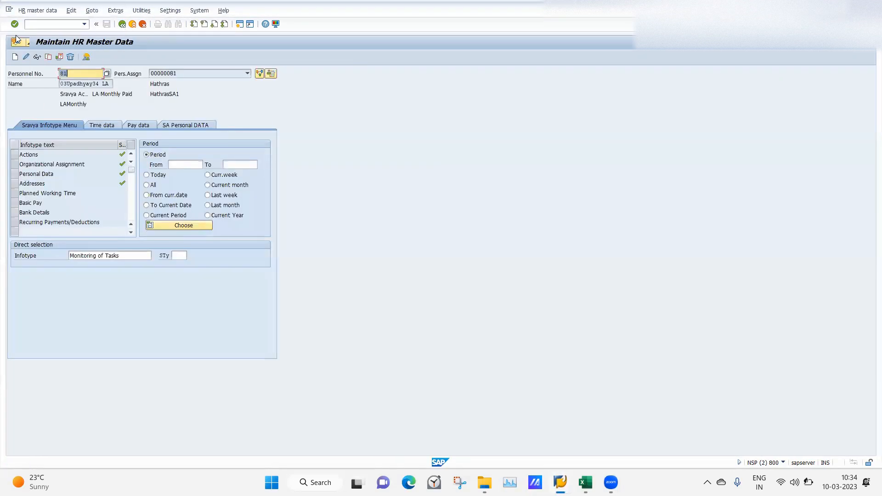
click(15, 57)
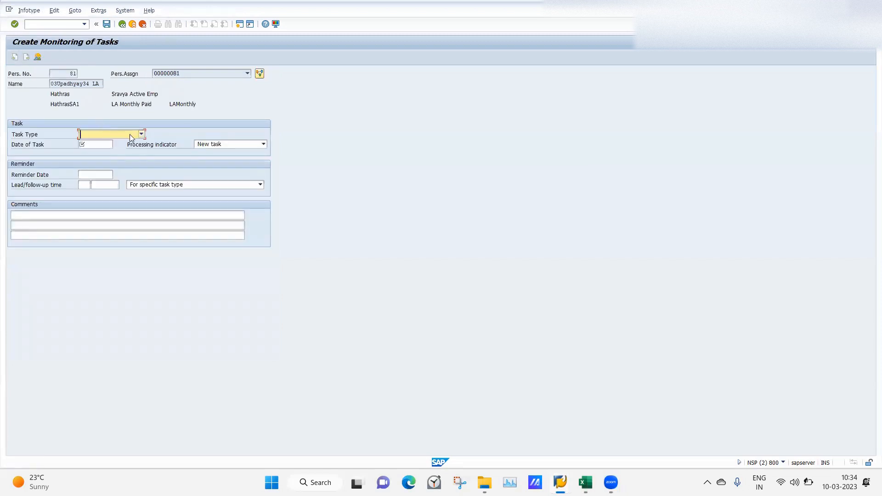
Select task type 24 LA Task Deadline, set the date of task to 10.04.2023 and save the Monitoring of Tasks record
click(131, 136)
text(25)
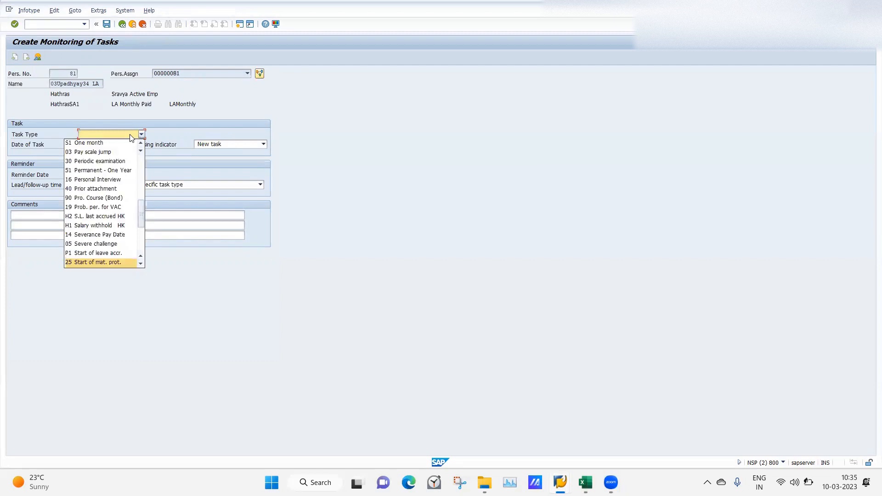
text(24)
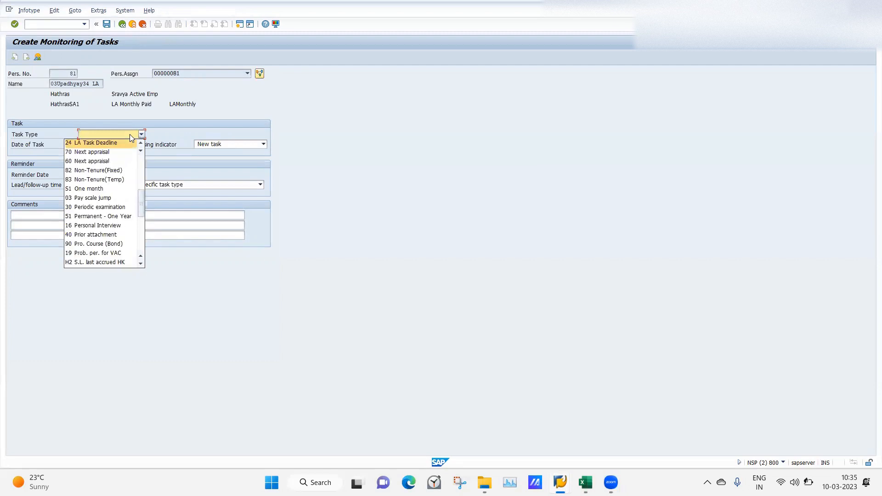
click(94, 142)
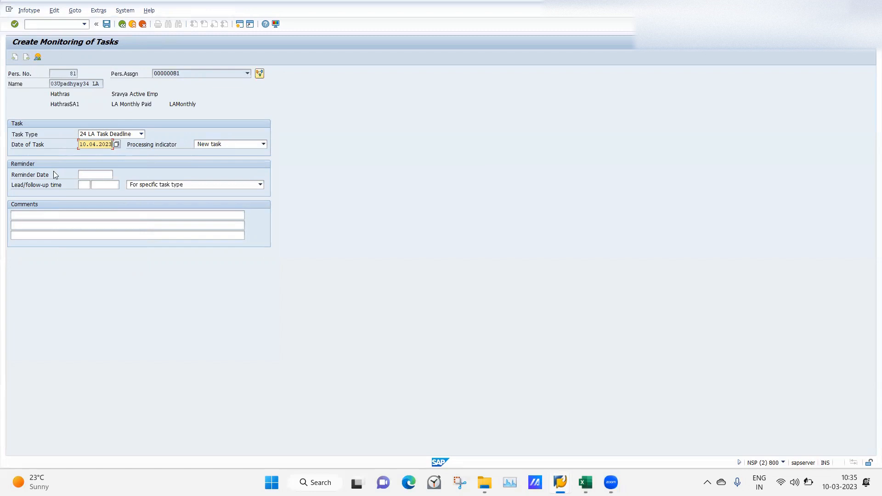
key(Return)
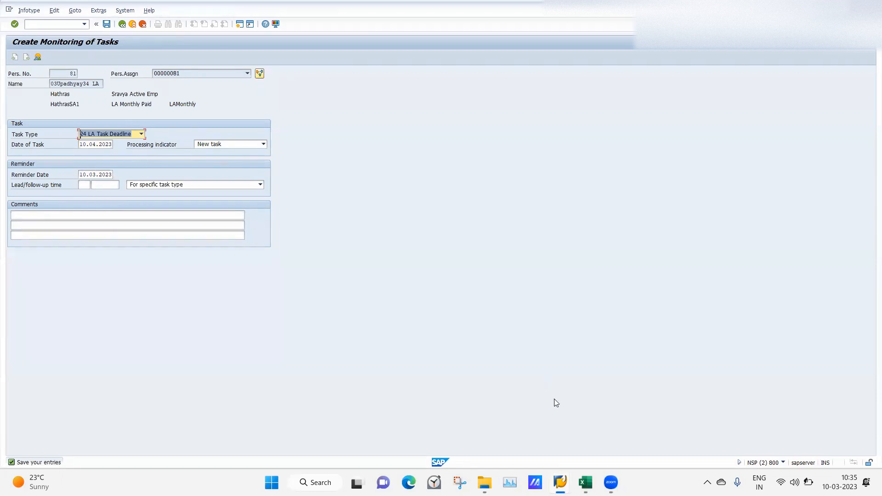
click(106, 25)
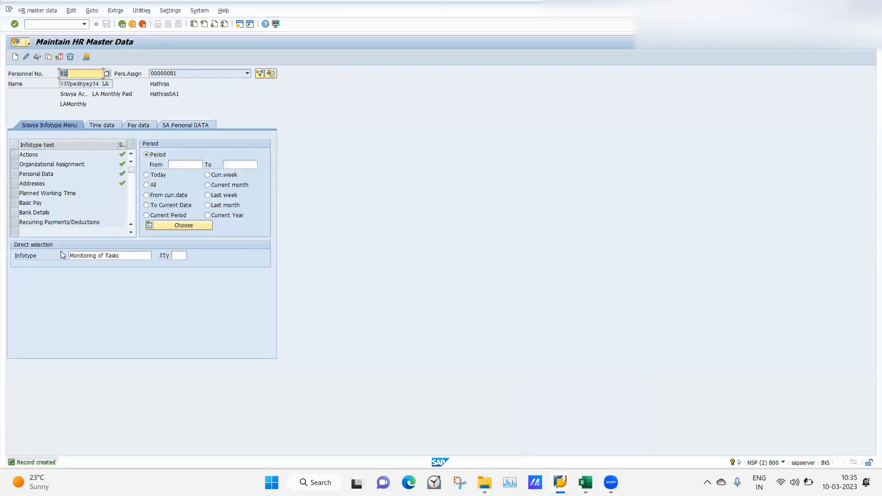
Start creating a Date Specifications record, infotype 41, for the same employee
click(129, 258)
text(41)
key(Return)
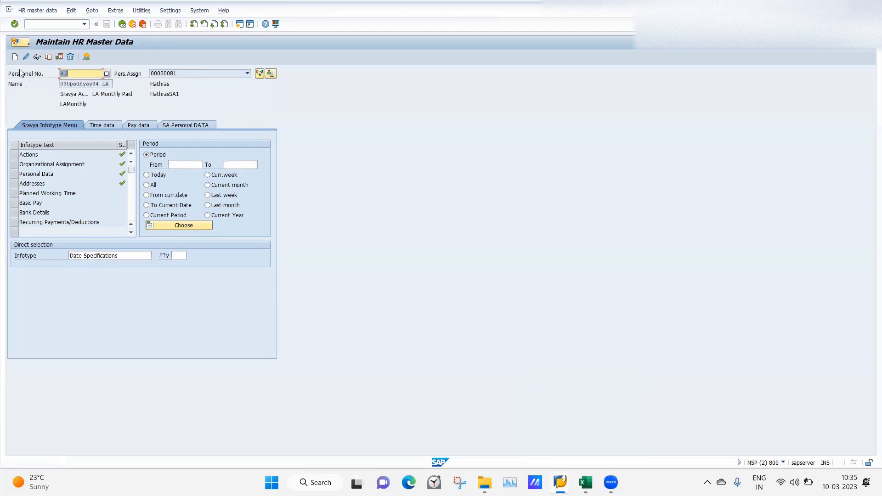
click(15, 57)
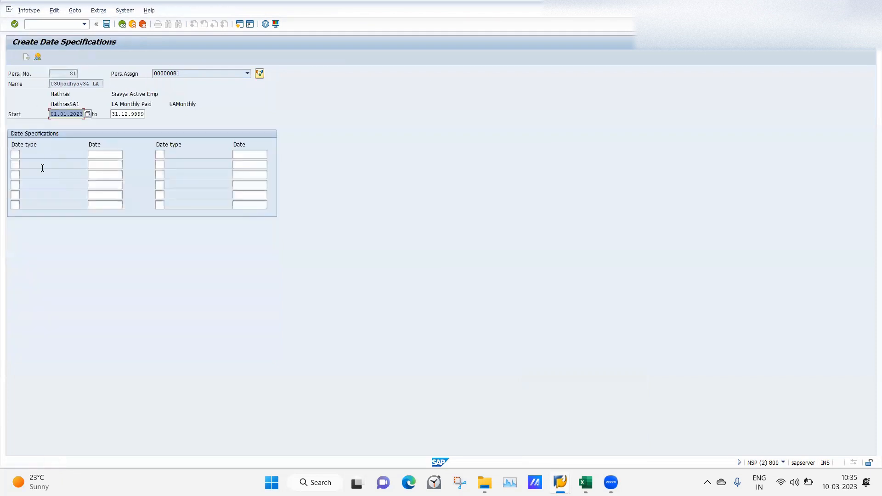
click(15, 155)
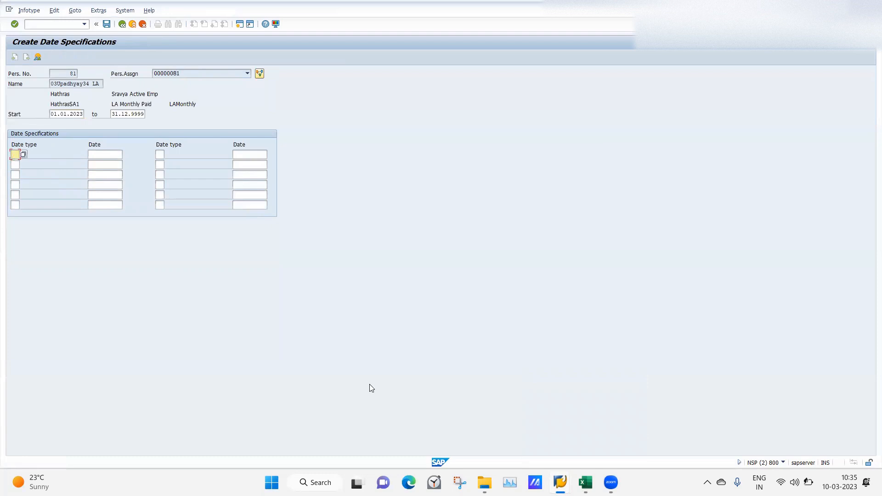
Return from the saved task type to the IMG, collapse Monitoring of Tasks and expand Date Specifications under Evaluation Basis
mouse_move(561, 483)
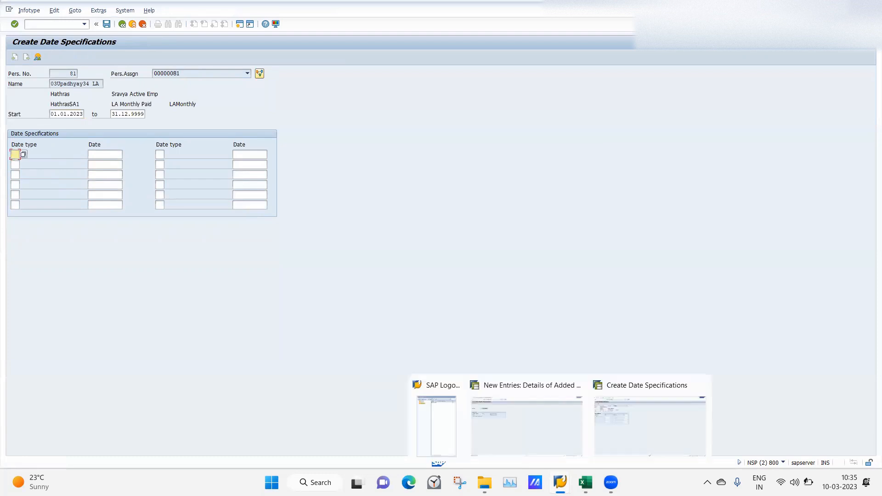
click(541, 449)
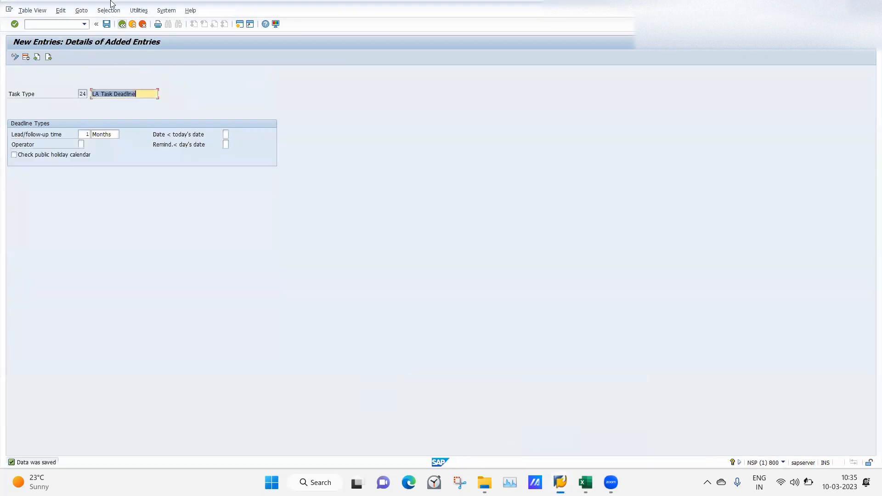
click(123, 24)
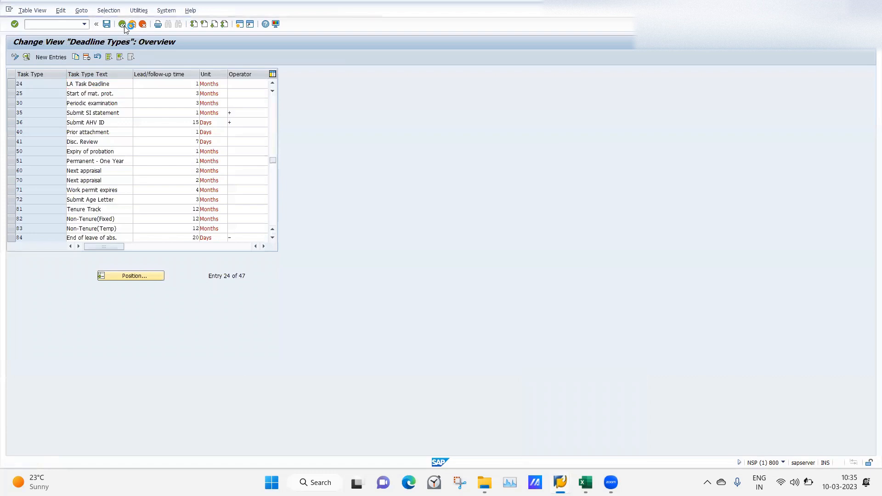
click(123, 25)
click(50, 364)
click(50, 363)
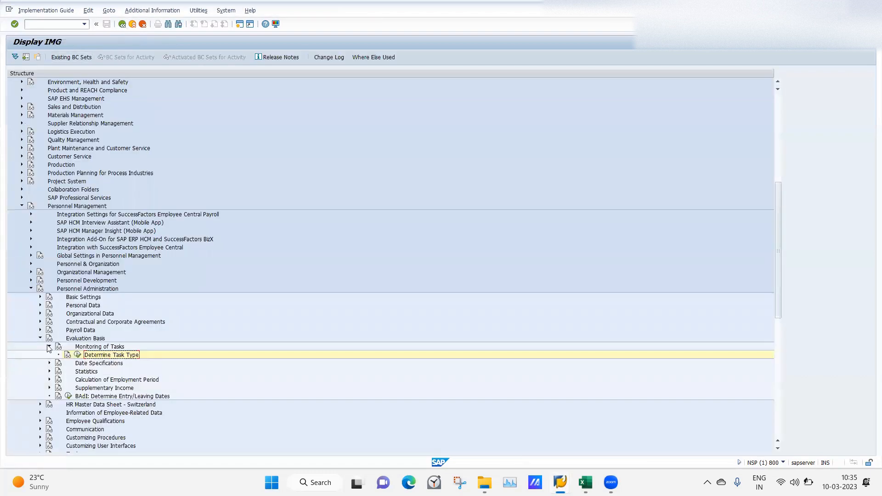
click(49, 347)
click(50, 355)
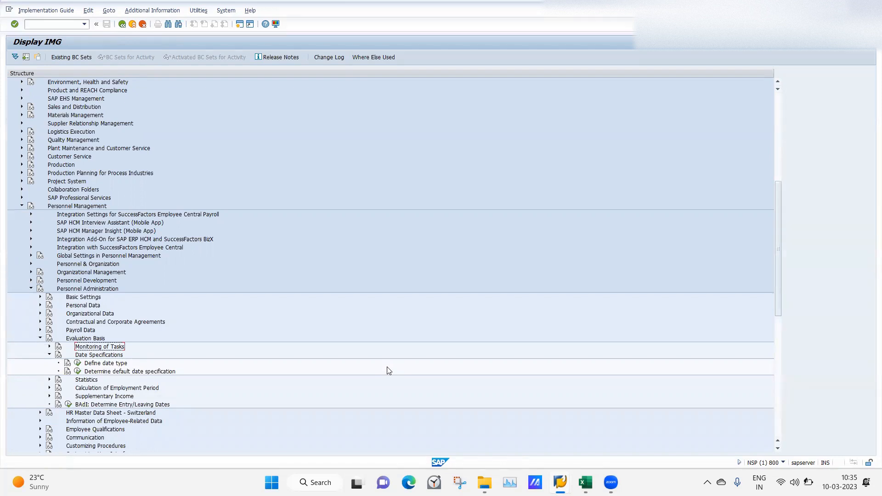
Check the IT41 configuration notes in Excel, and review the date types available in SAP's Create Date Specifications screen
click(585, 483)
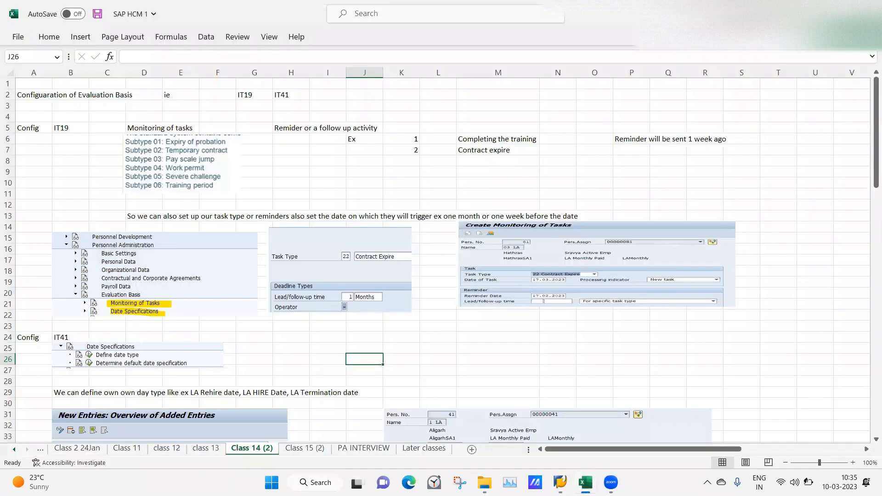
click(560, 483)
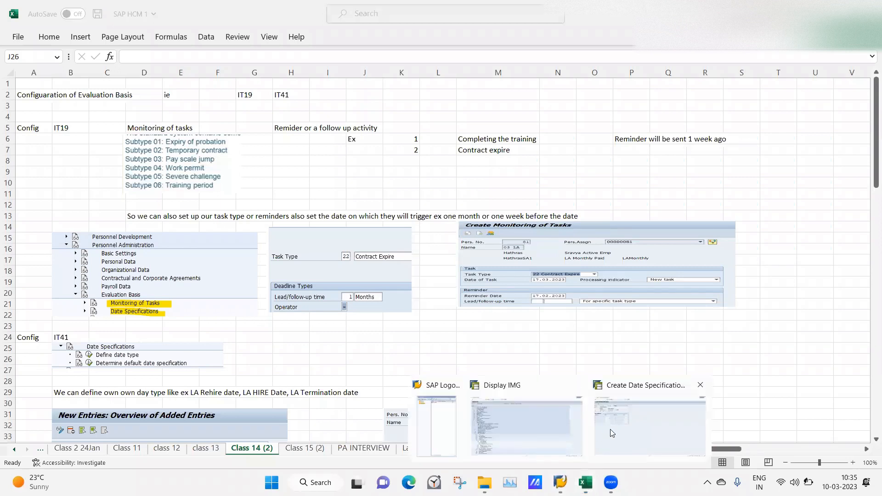
click(613, 434)
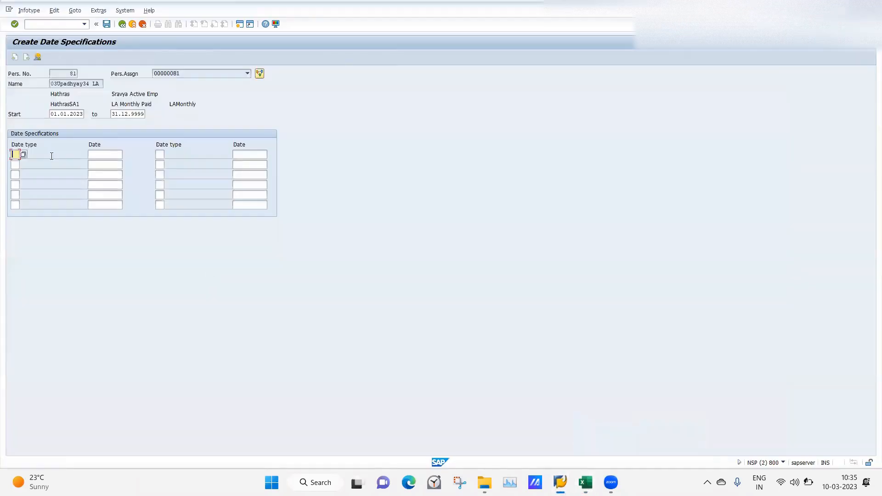
click(23, 154)
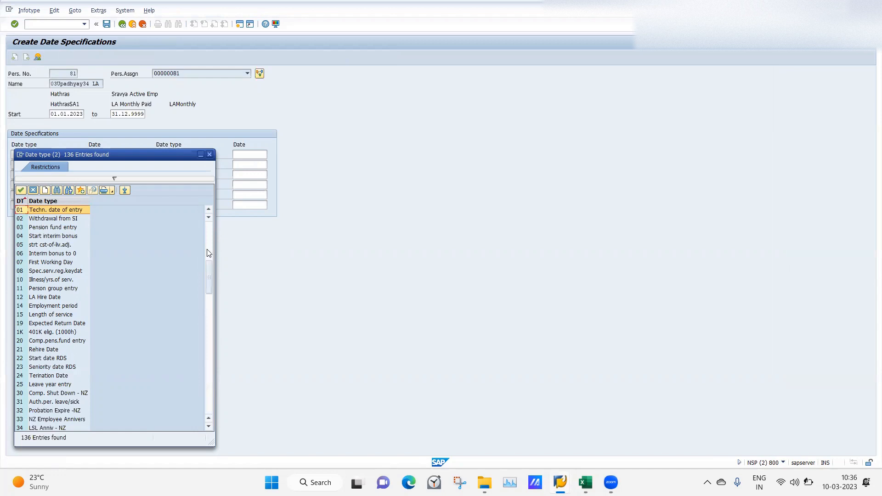
drag(206, 235, 238, 198)
click(210, 155)
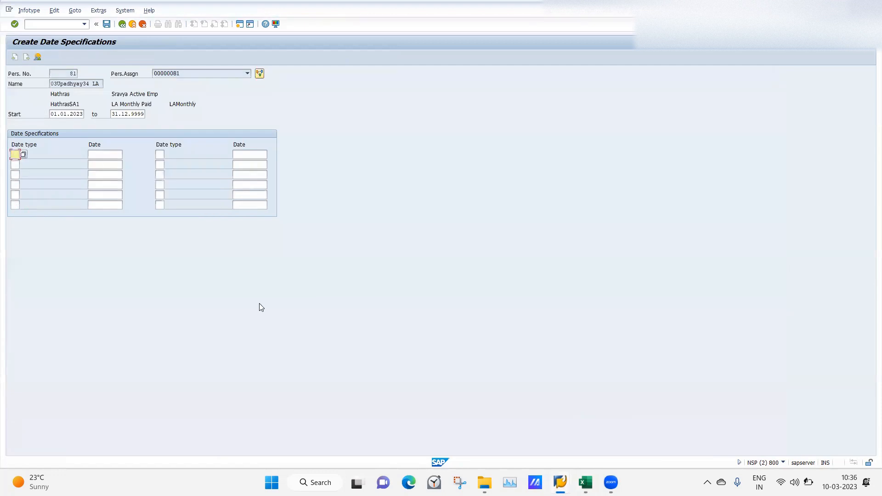
In the SAP IMG session, open the Define date type activity under Date Specifications
mouse_move(561, 482)
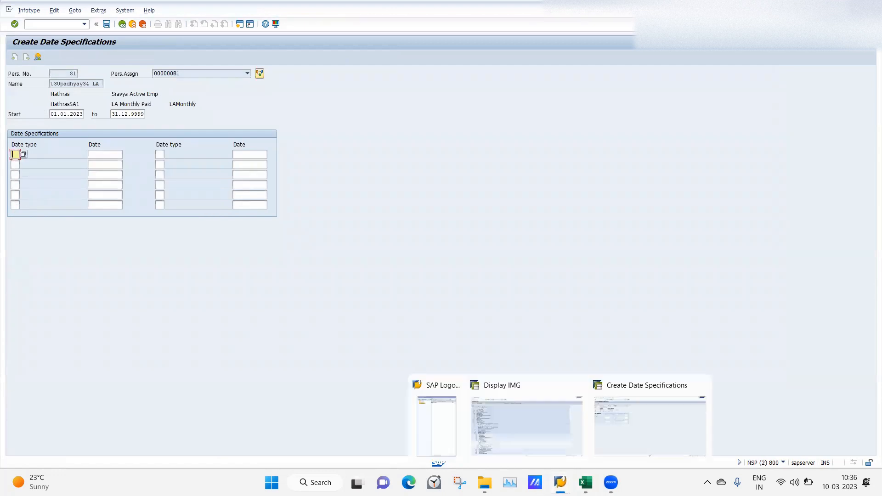
click(542, 442)
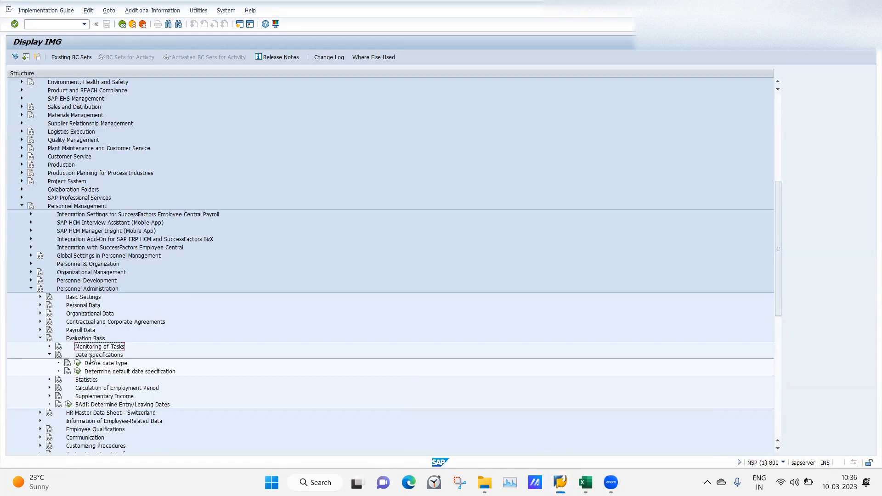
click(78, 364)
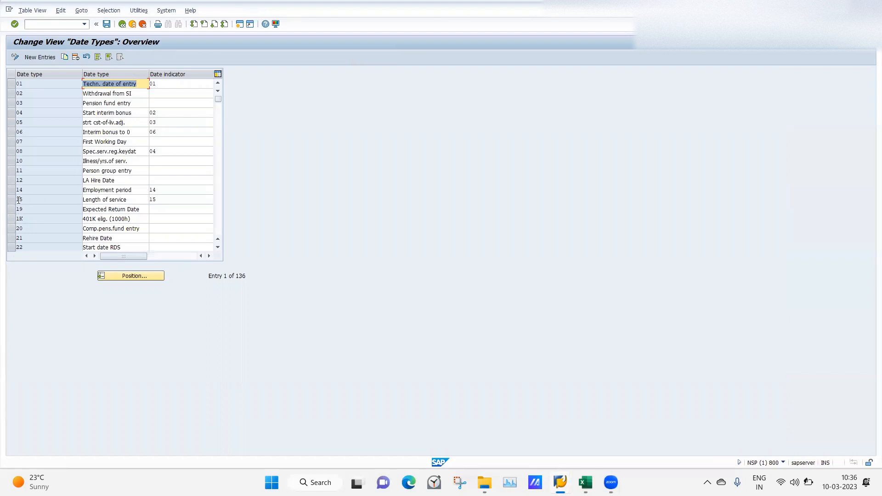
Create a new date type 16 named LA Term Date and save it, accepting the proposed DEMOEXAMPLE customizing request
click(35, 58)
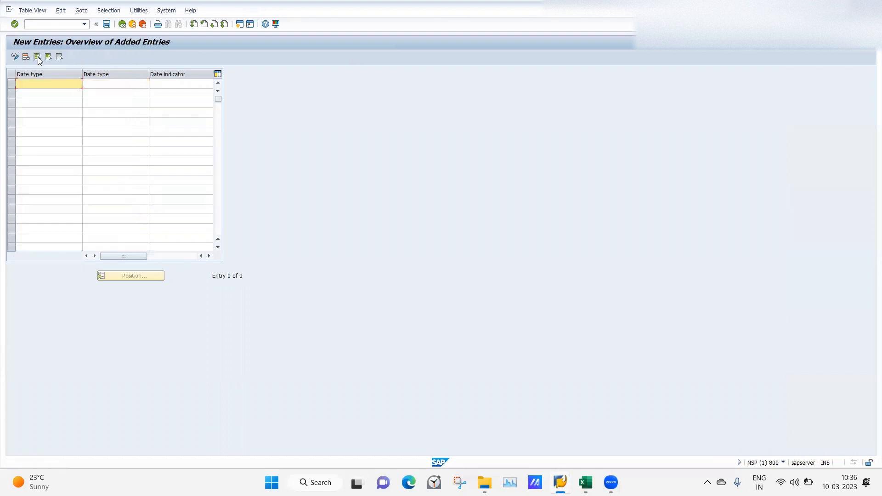
text(16)
key(Tab)
text(L)
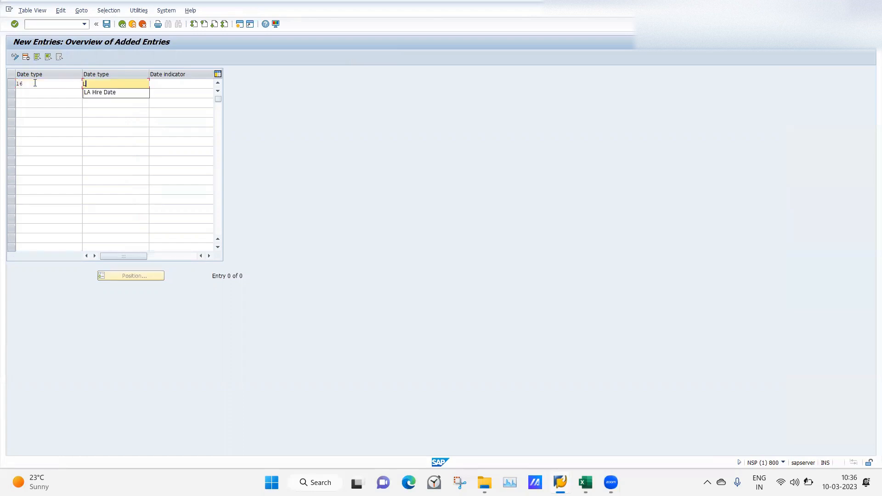
text(A Term Date)
key(Return)
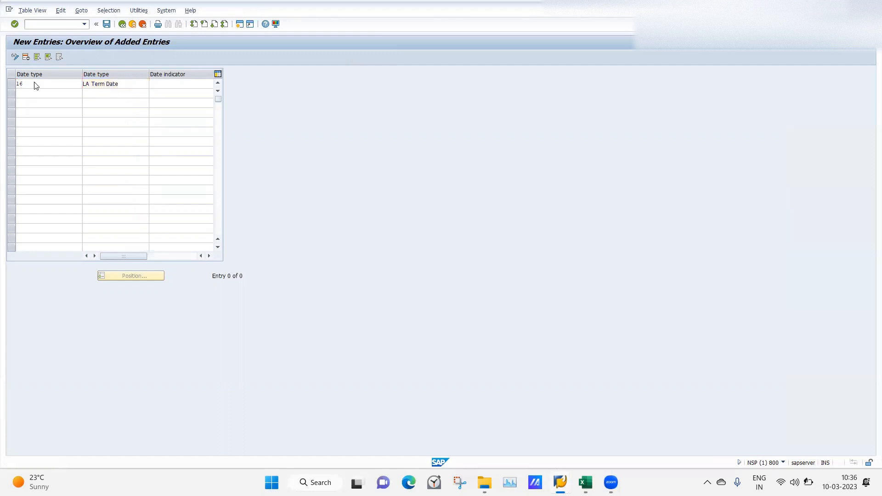
click(106, 23)
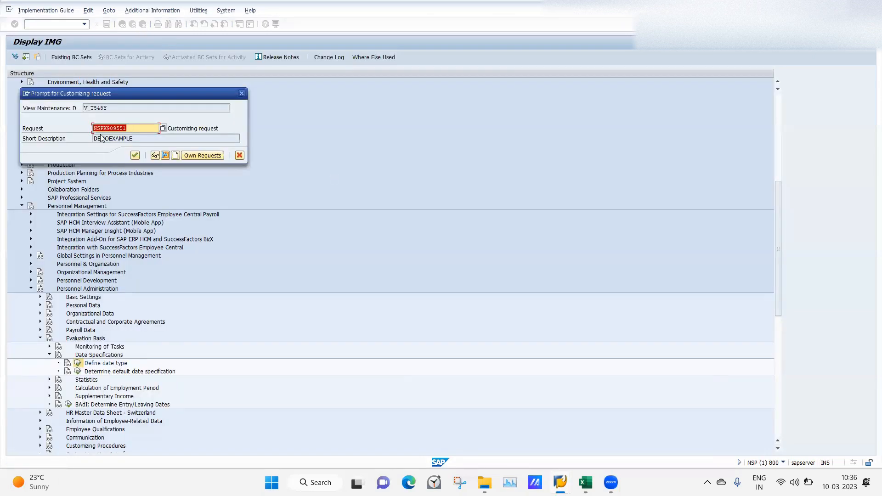
click(135, 155)
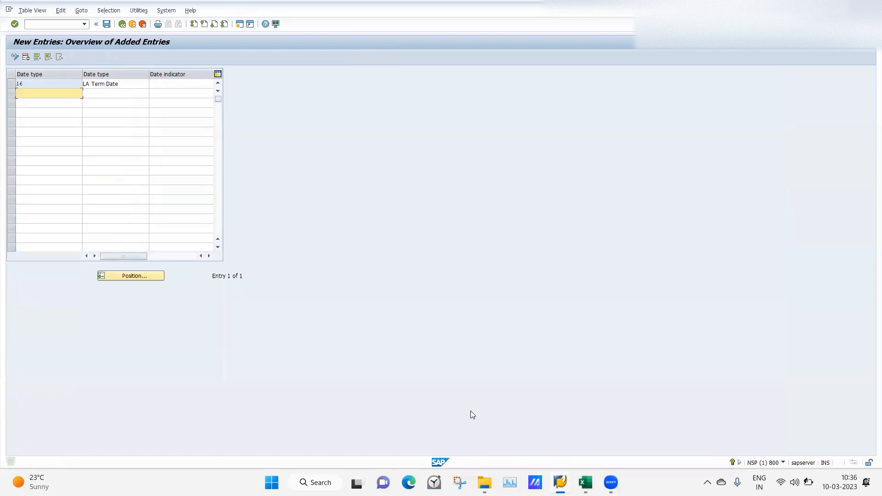
In the HR master data session, leave the open Date Specifications record and start creating a fresh one for the same employee
mouse_move(560, 482)
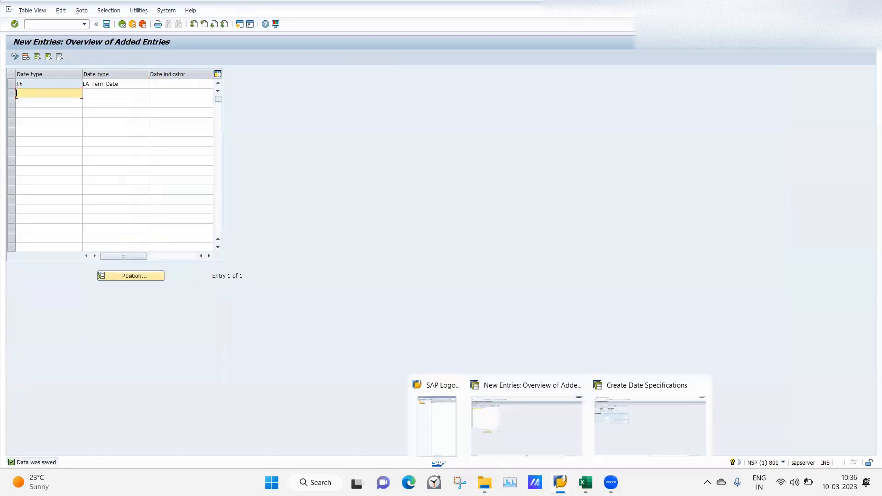
click(607, 421)
key(F3)
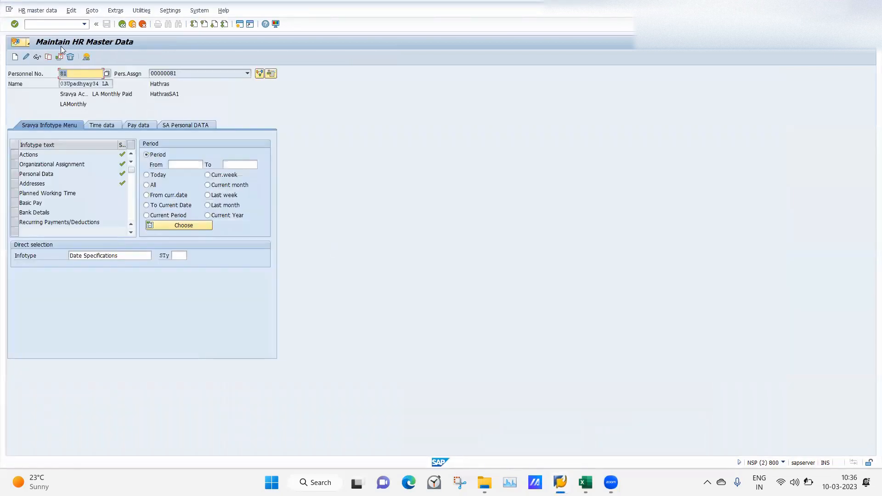
click(15, 57)
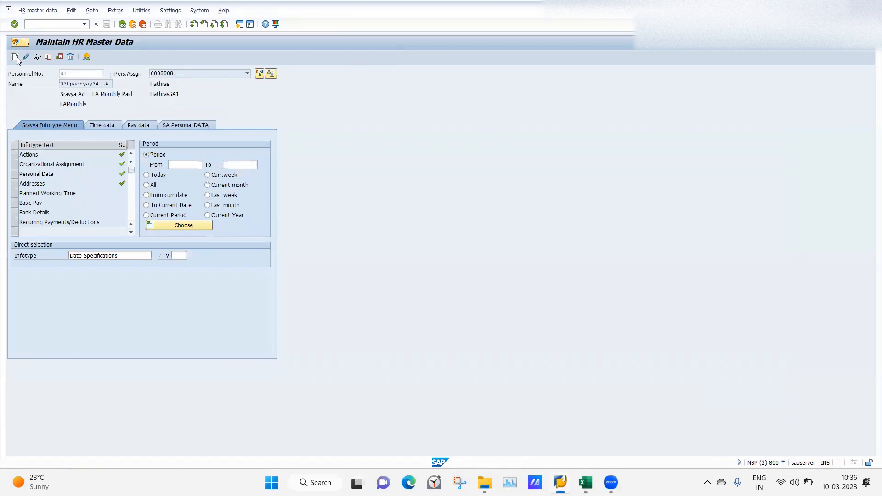
Choose date type 16 LA Term Date in the first row and give it the date 01.04.2023
click(15, 154)
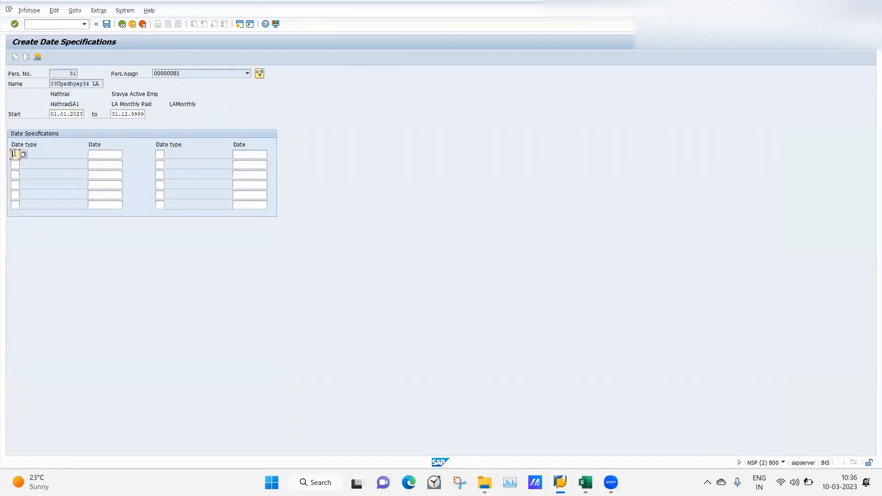
click(24, 154)
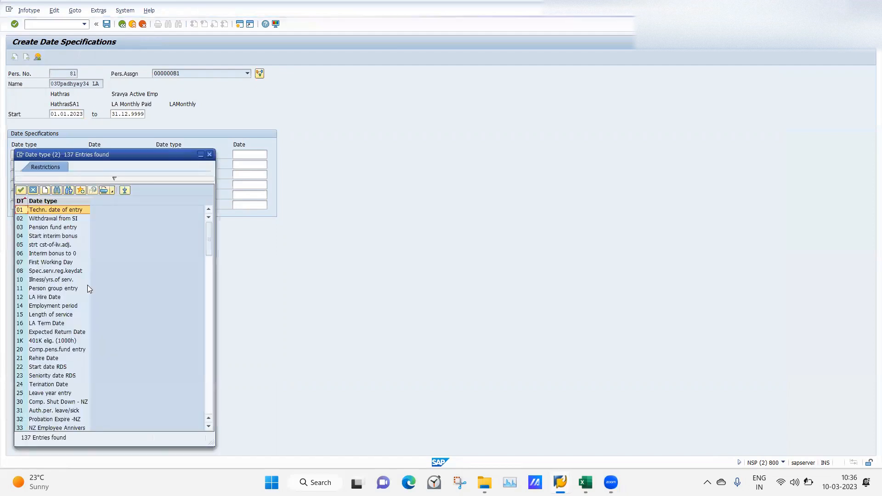
double_click(35, 324)
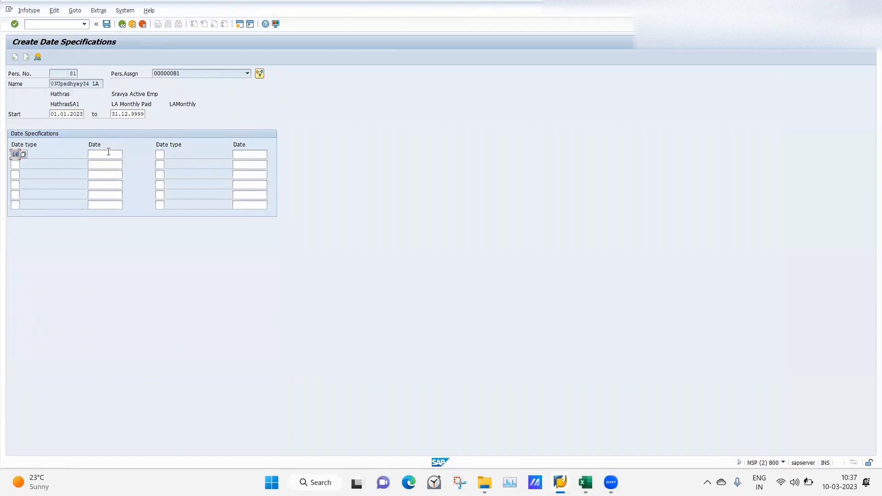
click(107, 155)
key(Return)
click(107, 155)
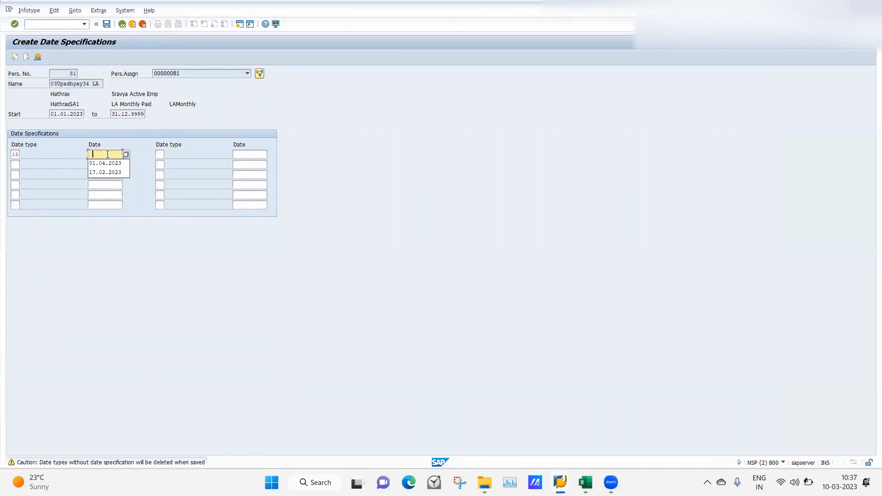
click(103, 165)
key(Return)
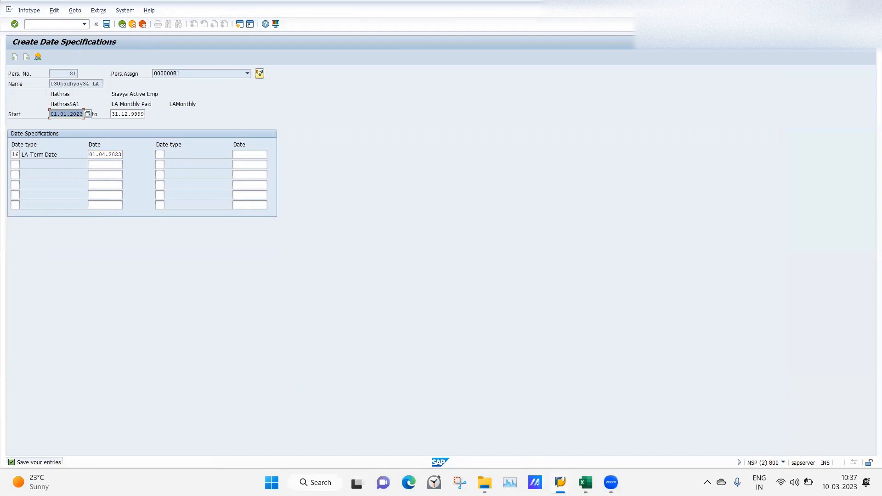
In the date type customizing session, read the field help for the Date indicator of LA Term Date, including the list of indicators
mouse_move(560, 483)
click(528, 426)
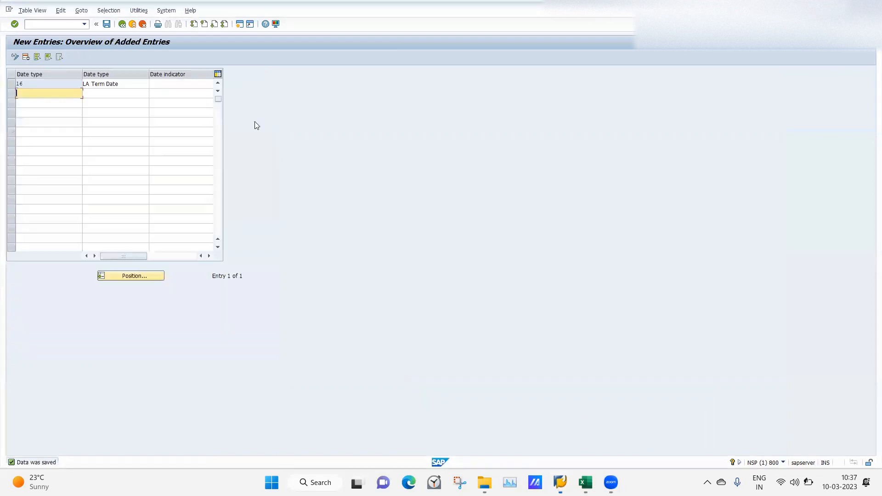
click(169, 83)
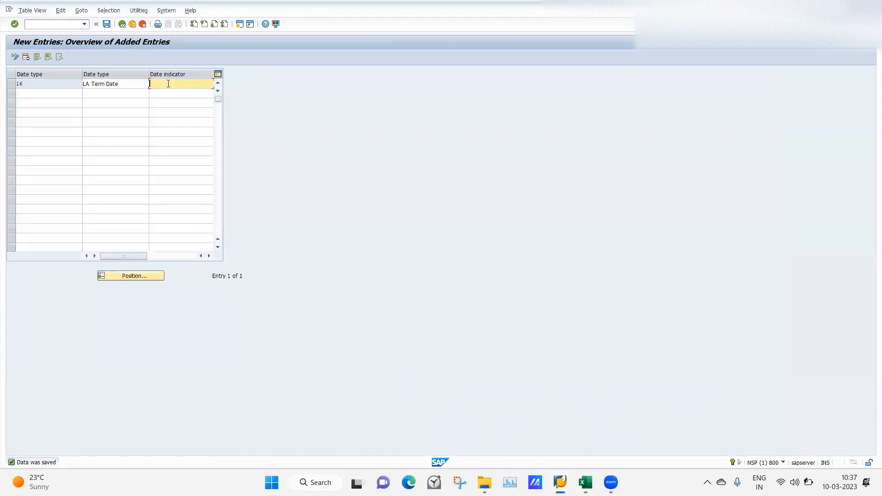
key(F1)
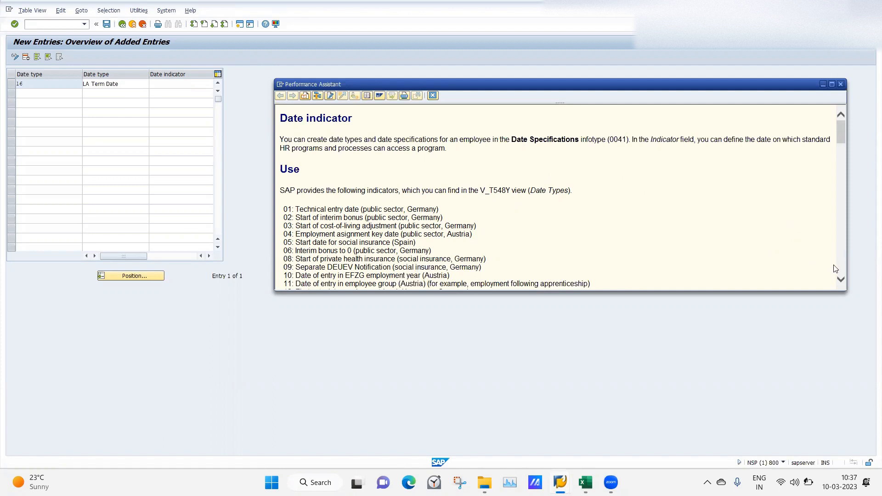
click(843, 283)
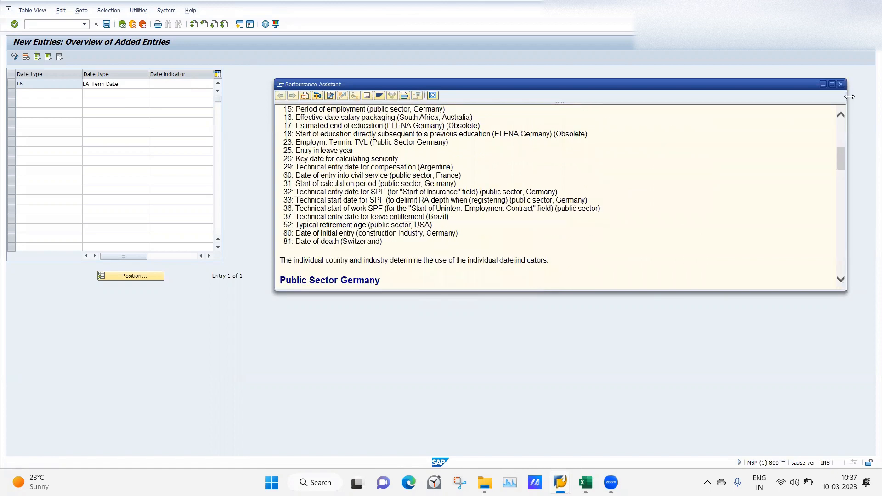
click(841, 85)
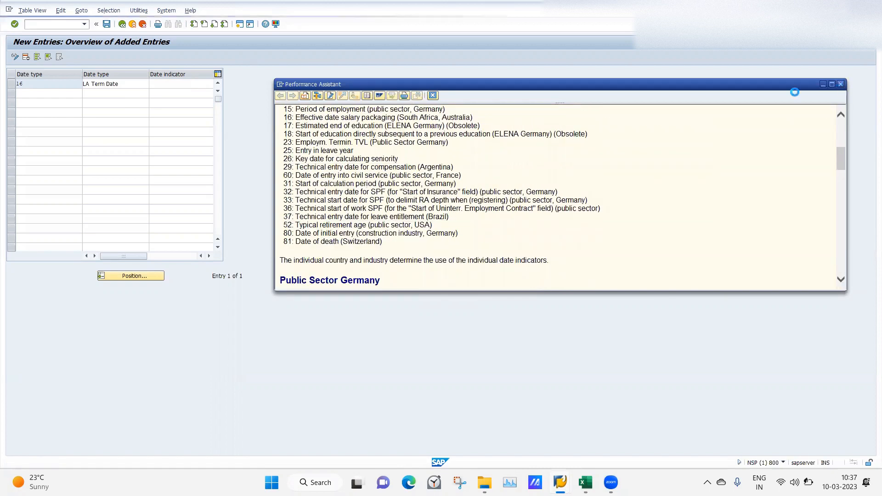
Switch to the Excel notes and review the Dynamic Actions section below the IT41 configuration
click(586, 482)
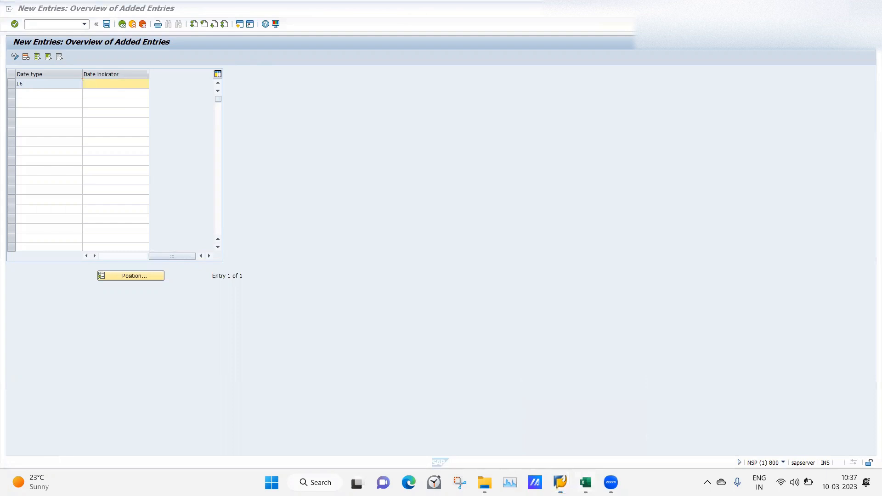
click(569, 338)
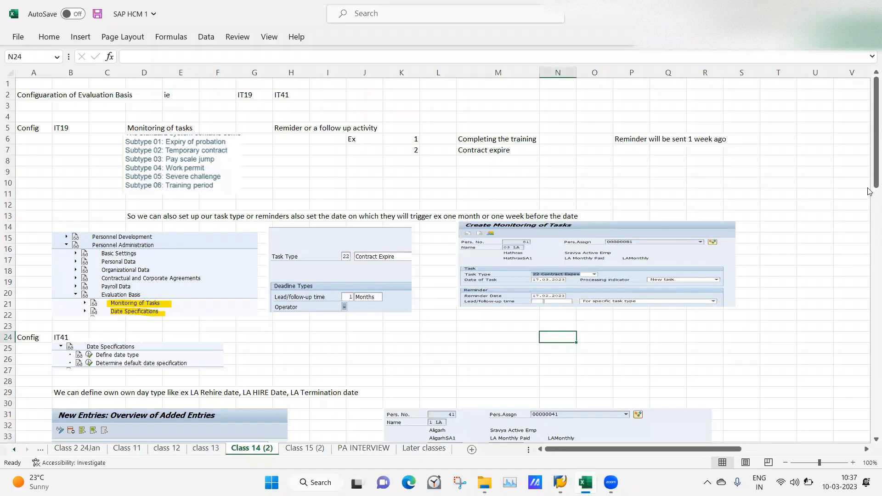
drag(870, 186, 870, 315)
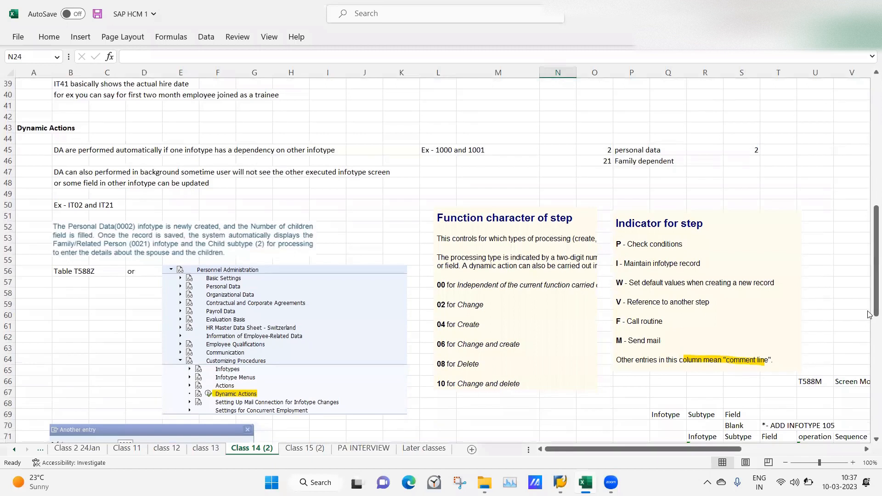